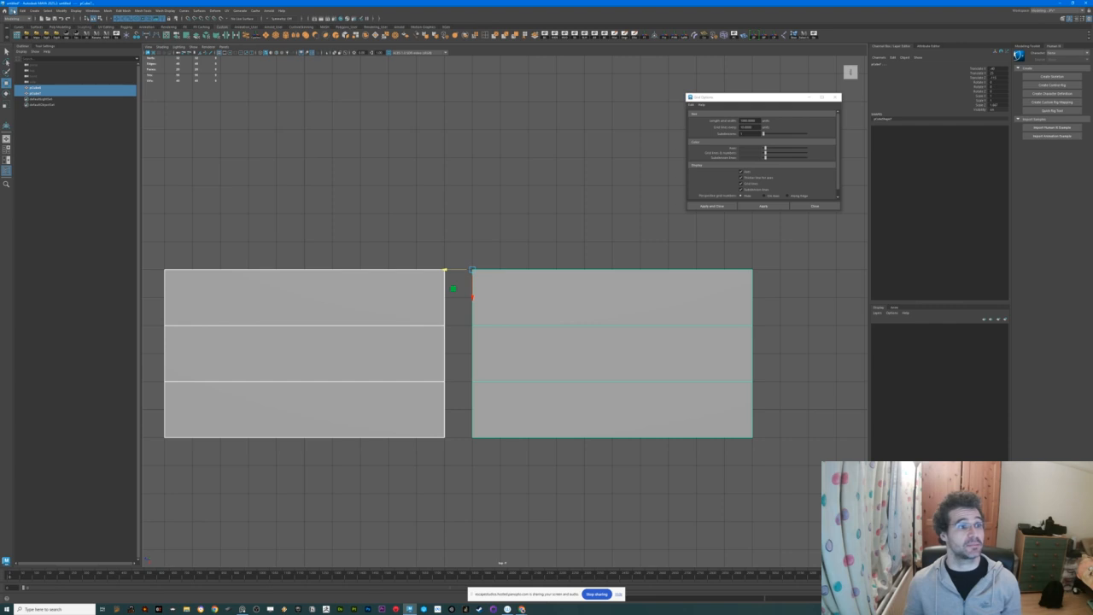
Start a new scene and discard the changes to the current one
{"action": "left_click", "coordinate": [13, 10]}
{"action": "left_click", "coordinate": [34, 20]}
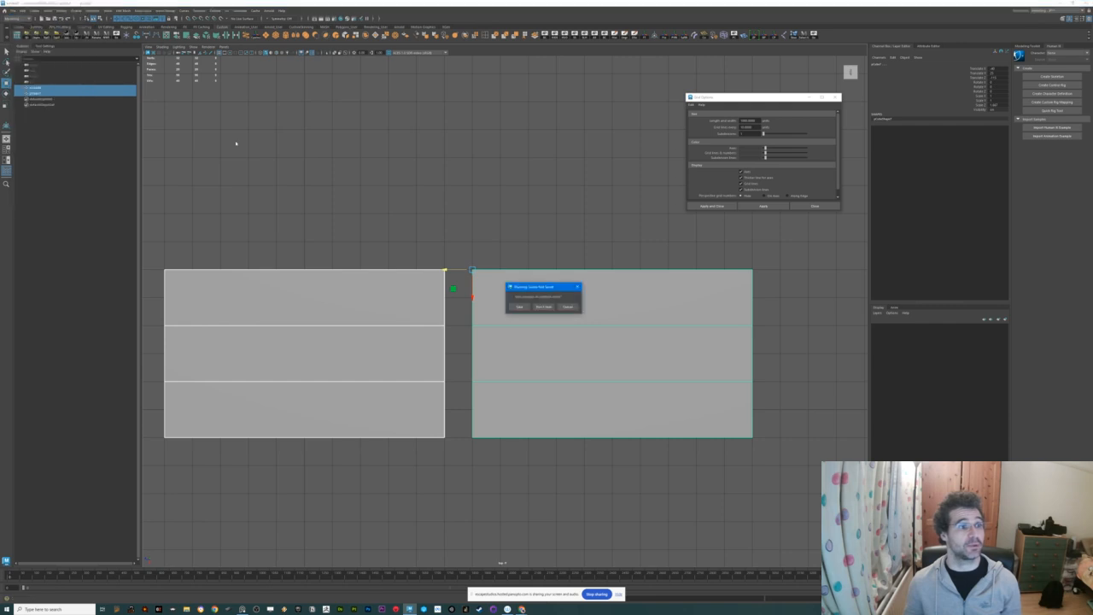
{"action": "left_click", "coordinate": [543, 306]}
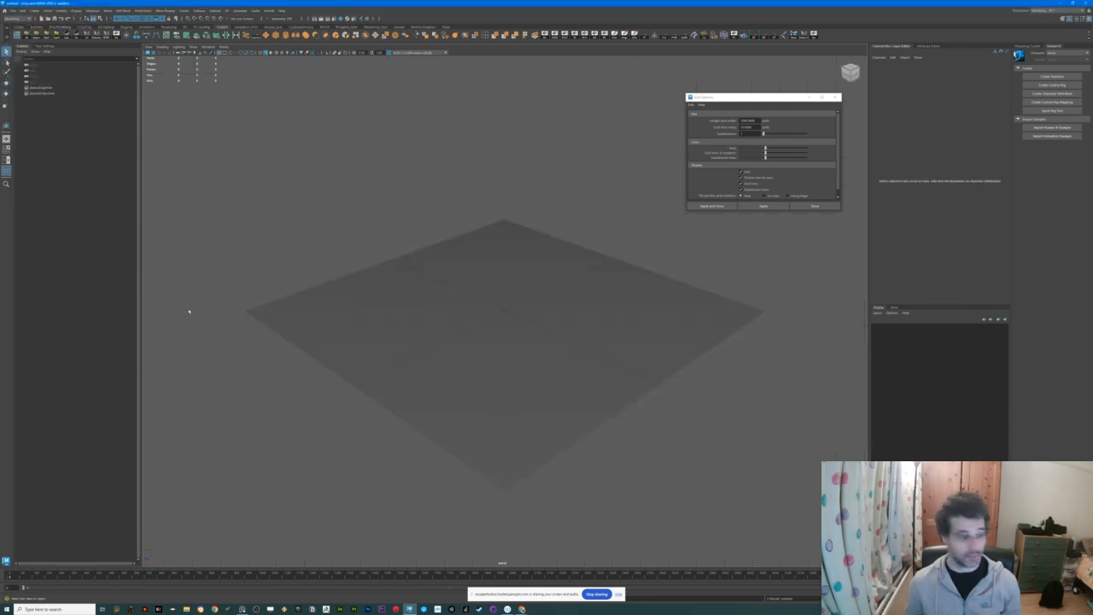
{"action": "key", "text": "alt+Tab"}
{"action": "left_click", "coordinate": [588, 369]}
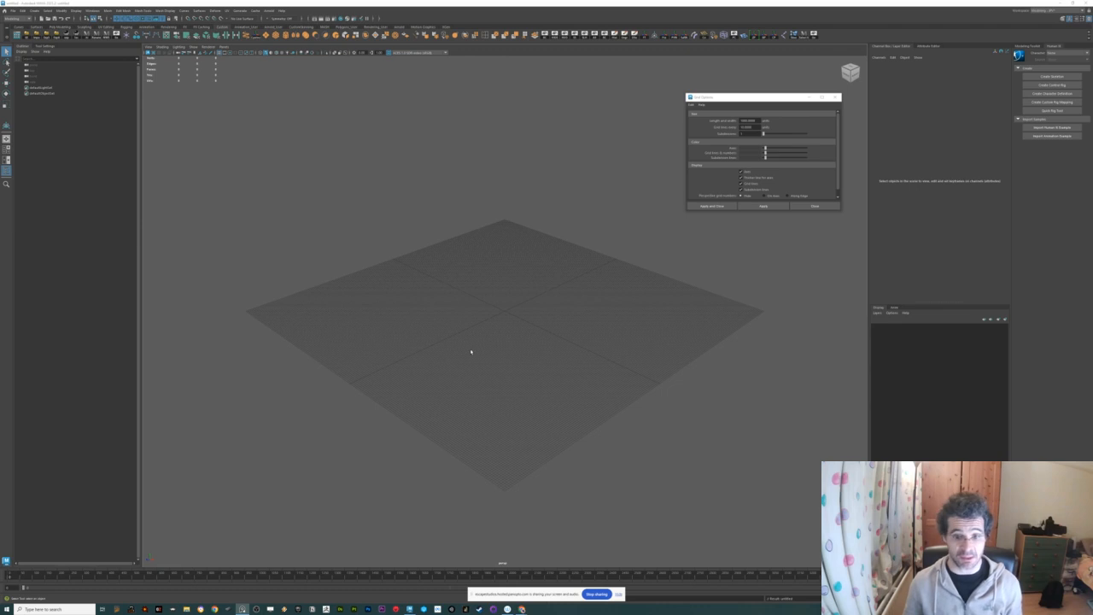
Draw a long, low polygon cube on the grid beside the origin, and dismiss the screen-sharing notice
{"action": "left_click_drag", "start_coordinate": [471, 351], "coordinate": [547, 384], "text": "alt"}
{"action": "right_click_drag", "start_coordinate": [546, 384], "coordinate": [674, 404], "text": "alt"}
{"action": "left_click_drag", "start_coordinate": [475, 345], "coordinate": [484, 349], "text": "alt"}
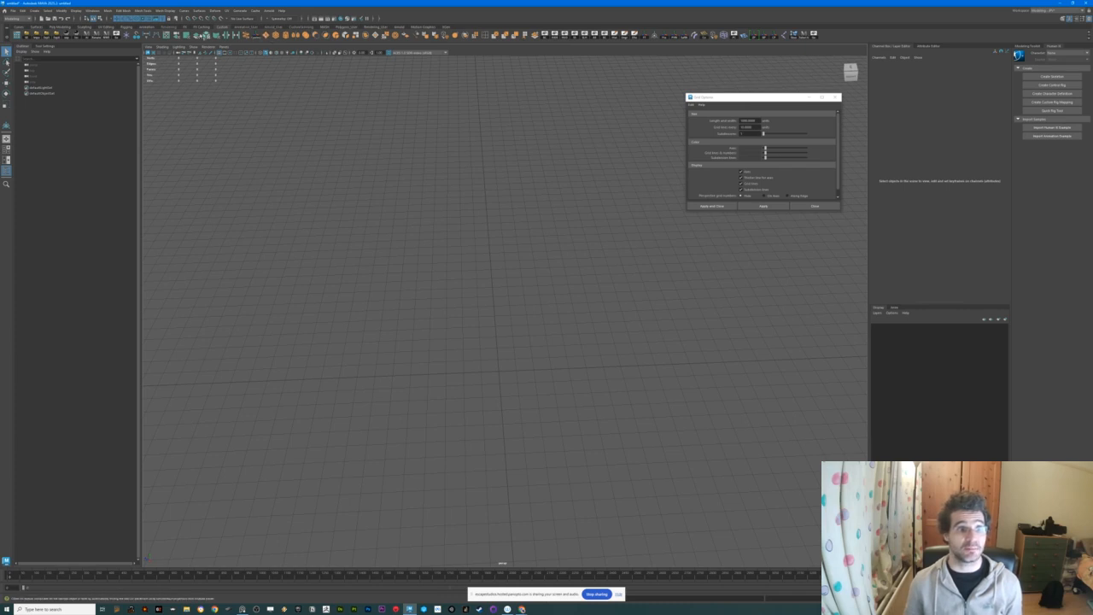
{"action": "left_click", "coordinate": [275, 35]}
{"action": "left_click_drag", "start_coordinate": [477, 438], "coordinate": [468, 438], "text": "alt"}
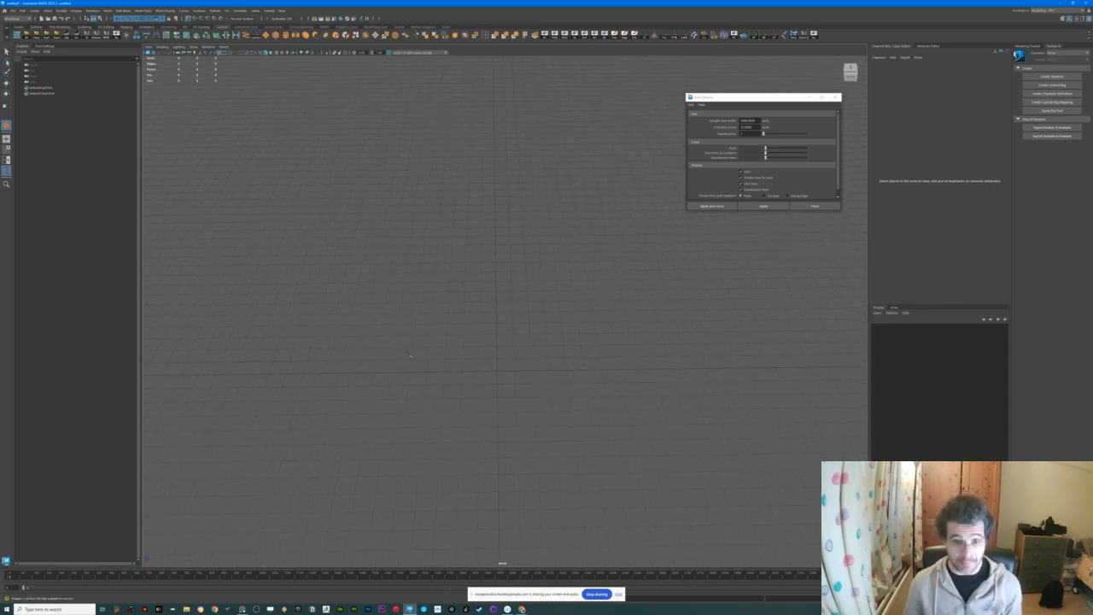
{"action": "mouse_move", "coordinate": [414, 349]}
{"action": "left_mouse_down"}
{"action": "mouse_move", "coordinate": [553, 385]}
{"action": "mouse_move", "coordinate": [556, 352]}
{"action": "mouse_move", "coordinate": [541, 372]}
{"action": "mouse_move", "coordinate": [589, 390]}
{"action": "left_mouse_up"}
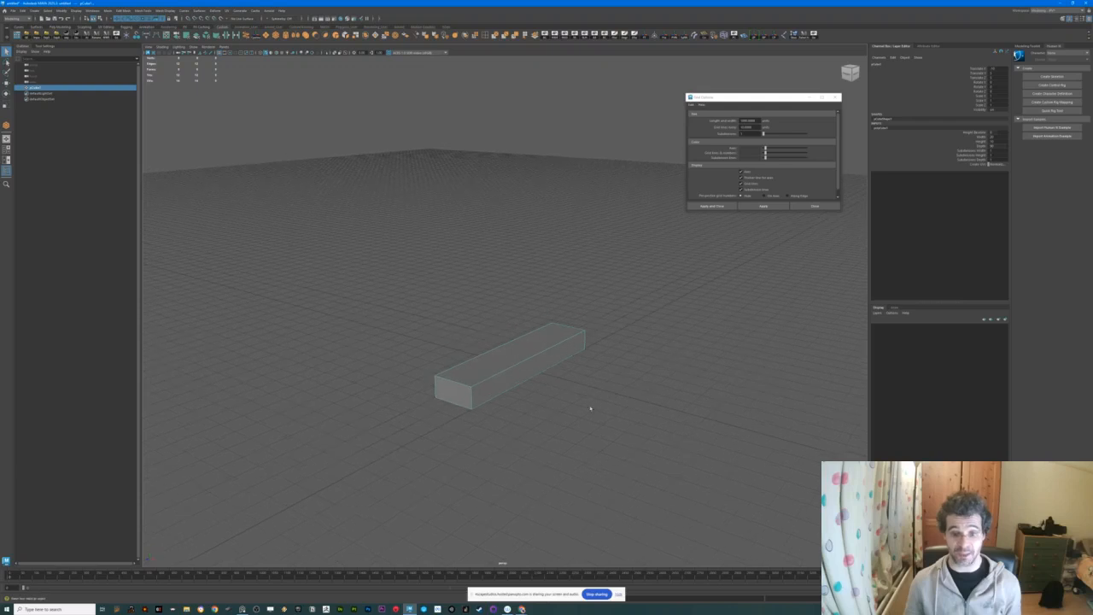
{"action": "left_click", "coordinate": [619, 594]}
Show the cube's dimension manipulators and edit its depth along the long edge
{"action": "mouse_move", "coordinate": [503, 418]}
{"action": "left_mouse_down", "text": "alt"}
{"action": "mouse_move", "coordinate": [531, 430]}
{"action": "mouse_move", "coordinate": [517, 432]}
{"action": "left_mouse_up", "text": "alt"}
{"action": "right_click_drag", "start_coordinate": [518, 432], "coordinate": [590, 418], "text": "alt"}
{"action": "left_click_drag", "start_coordinate": [590, 417], "coordinate": [399, 402], "text": "alt"}
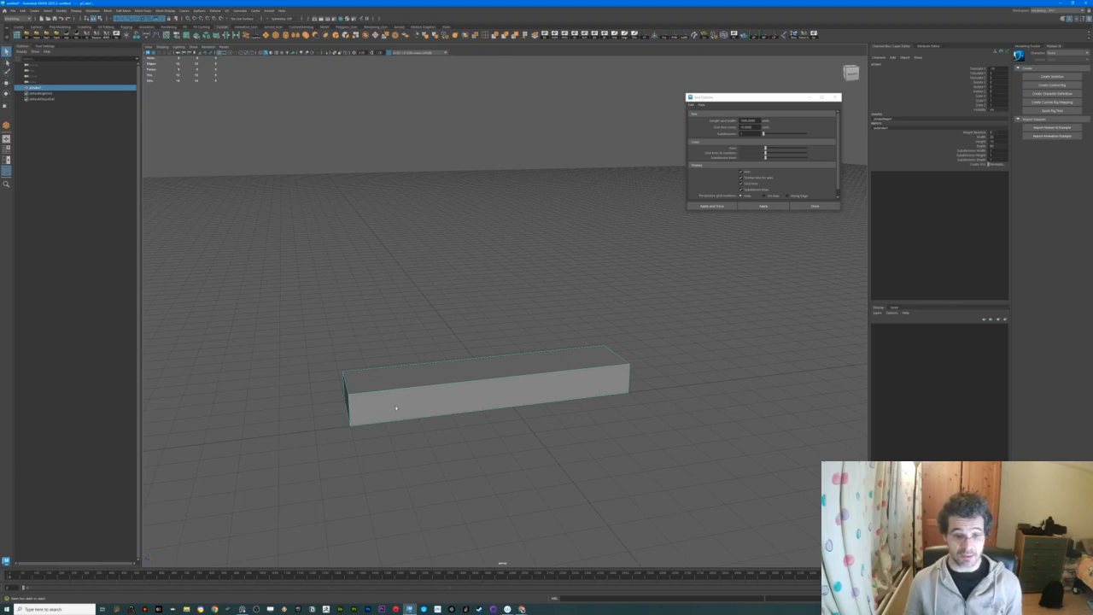
{"action": "left_click_drag", "start_coordinate": [475, 433], "coordinate": [464, 438], "text": "alt"}
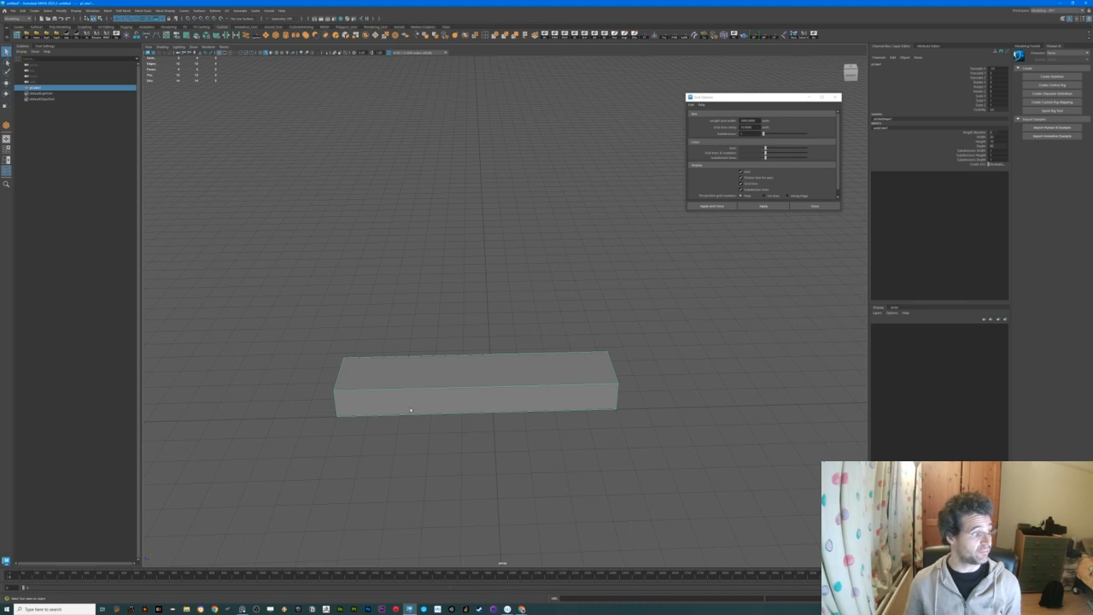
{"action": "left_click_drag", "start_coordinate": [425, 408], "coordinate": [457, 369], "text": "alt"}
{"action": "left_click", "coordinate": [479, 399]}
{"action": "key", "text": "t"}
{"action": "scroll", "coordinate": [504, 377], "scroll_direction": "up", "scroll_amount": 2}
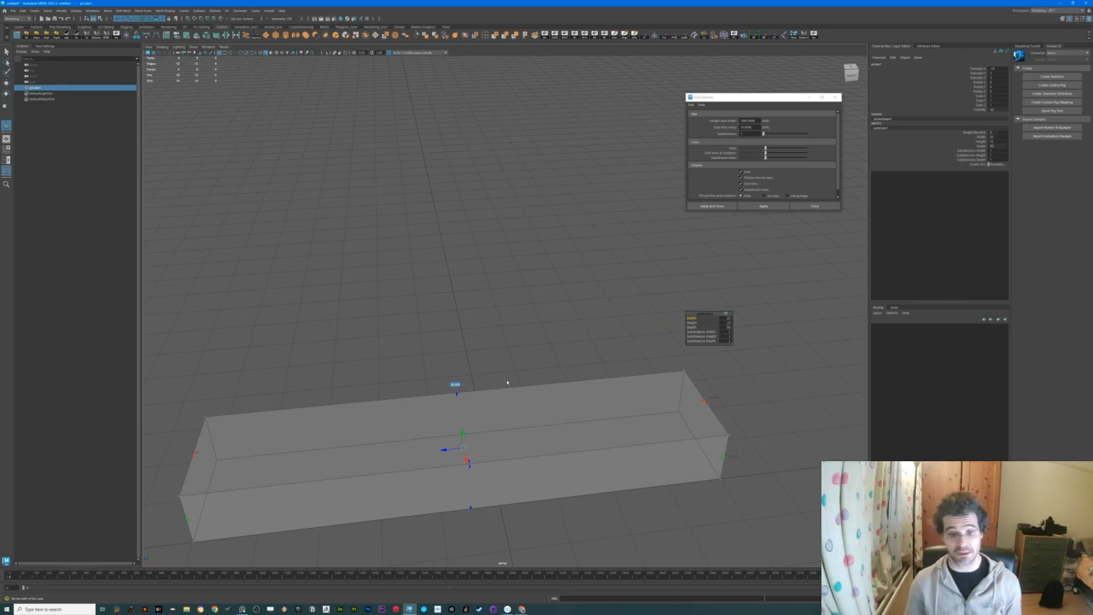
{"action": "key", "text": "Return"}
Set the cube's height to 20 and its width to 30 with the dimension manipulators, and return to the selection tool
{"action": "left_click_drag", "start_coordinate": [507, 382], "coordinate": [241, 462], "text": "alt"}
{"action": "left_click", "coordinate": [245, 461]}
{"action": "type", "text": "20"}
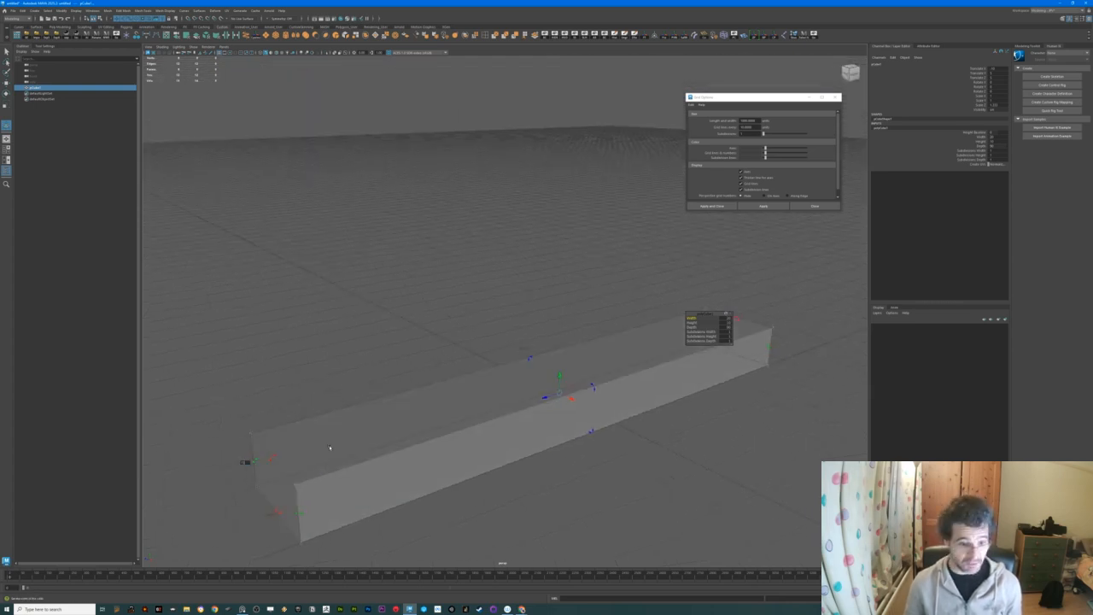
{"action": "key", "text": "Return"}
{"action": "left_click", "coordinate": [268, 515]}
{"action": "type", "text": "30"}
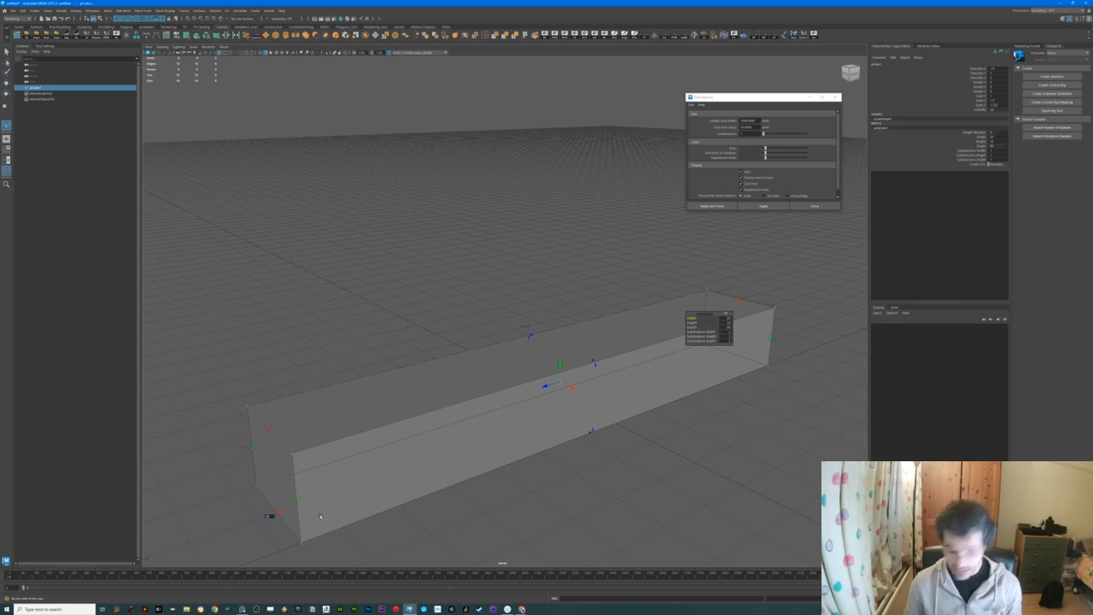
{"action": "key", "text": "Return"}
{"action": "left_click_drag", "start_coordinate": [316, 514], "coordinate": [344, 504], "text": "alt"}
{"action": "right_click_drag", "start_coordinate": [344, 505], "coordinate": [334, 507], "text": "alt"}
{"action": "left_click_drag", "start_coordinate": [334, 507], "coordinate": [308, 519], "text": "alt"}
{"action": "mouse_move", "coordinate": [491, 476]}
{"action": "left_mouse_down", "text": "alt"}
{"action": "mouse_move", "coordinate": [465, 476]}
{"action": "mouse_move", "coordinate": [479, 475]}
{"action": "left_mouse_up", "text": "alt"}
{"action": "key", "text": "q"}
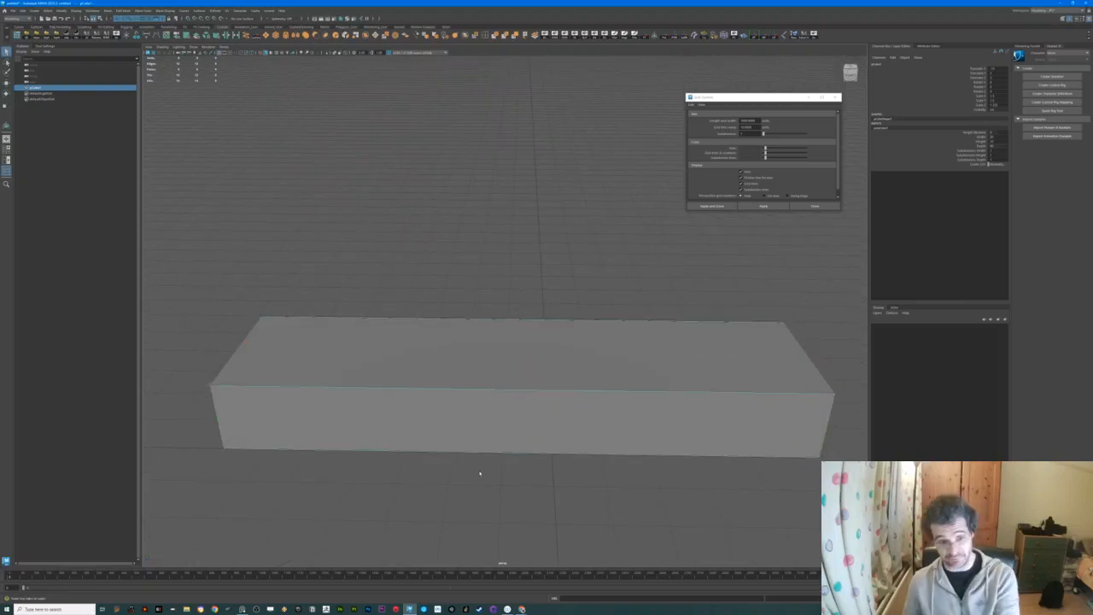
Snap the cube's pivot to a bottom corner at its near end and reposition the cube along its length on the grid
{"action": "right_click_drag", "start_coordinate": [674, 415], "coordinate": [509, 411], "text": "alt"}
{"action": "left_click_drag", "start_coordinate": [509, 411], "coordinate": [539, 418], "text": "alt"}
{"action": "key", "text": "w"}
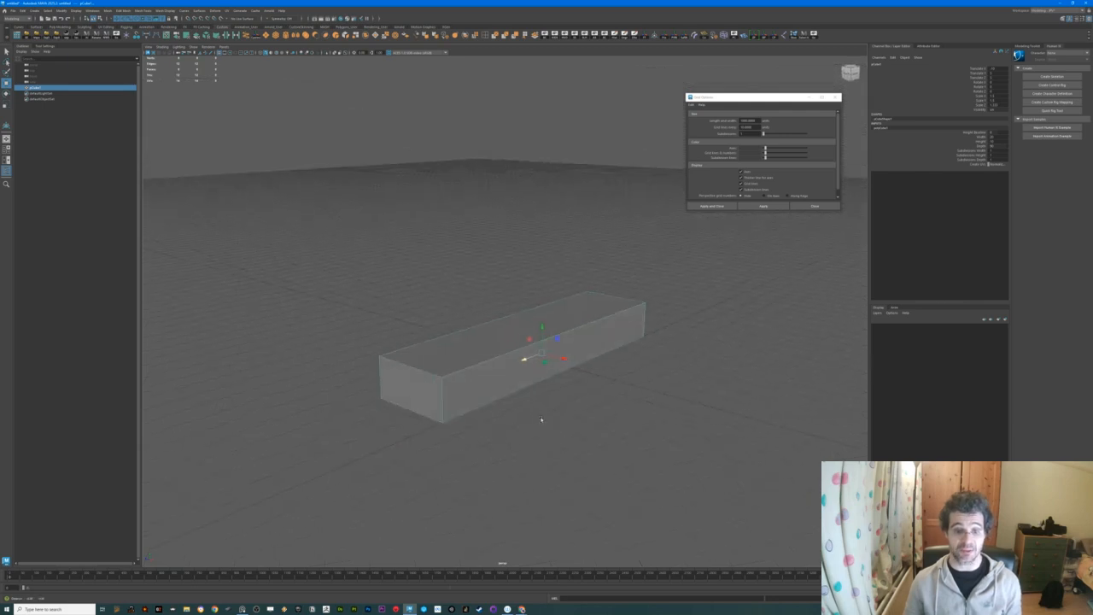
{"action": "key", "text": "d"}
{"action": "left_click", "coordinate": [382, 398]}
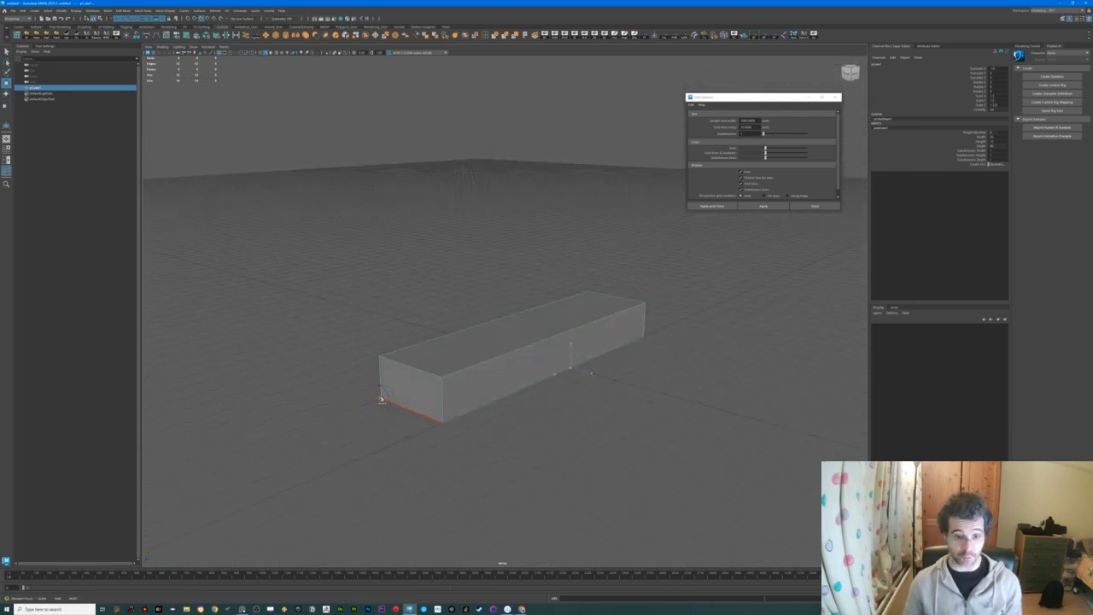
{"action": "left_click_drag", "start_coordinate": [376, 419], "coordinate": [370, 435], "text": "alt"}
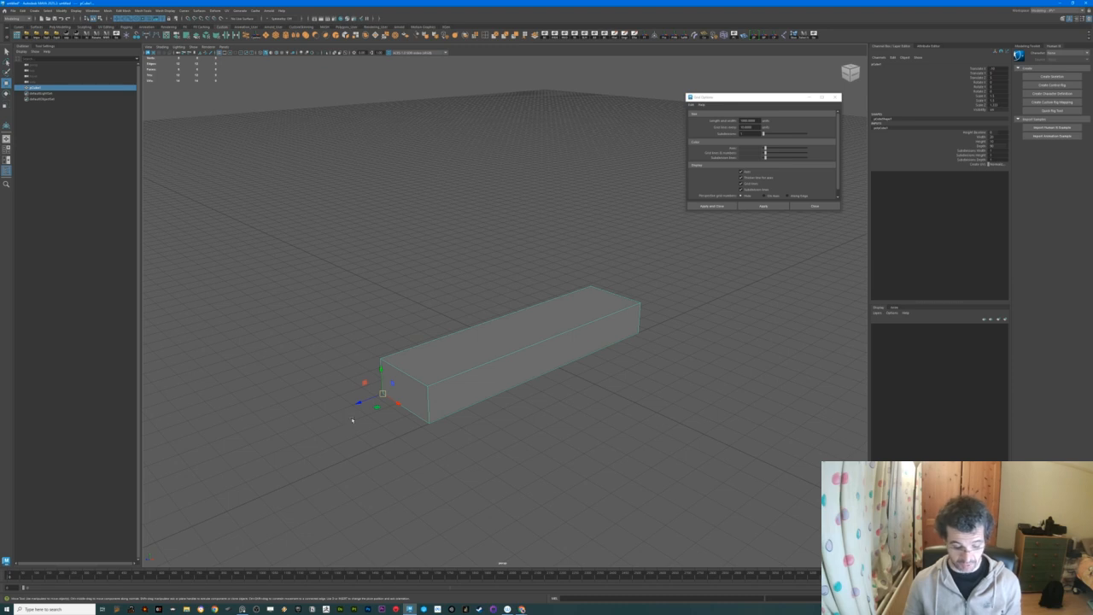
{"action": "left_click_drag", "start_coordinate": [375, 400], "coordinate": [557, 392]}
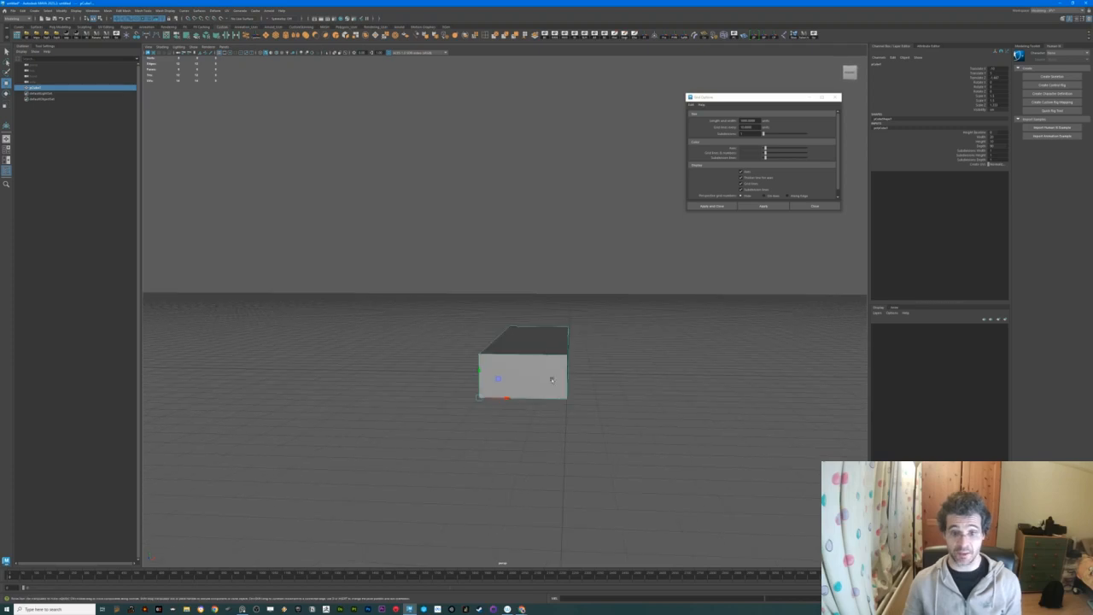
Delete the cube's bottom, both end faces and one long side face, keeping only the tread and riser, and return to object mode
{"action": "right_click_drag", "start_coordinate": [519, 342], "coordinate": [500, 384]}
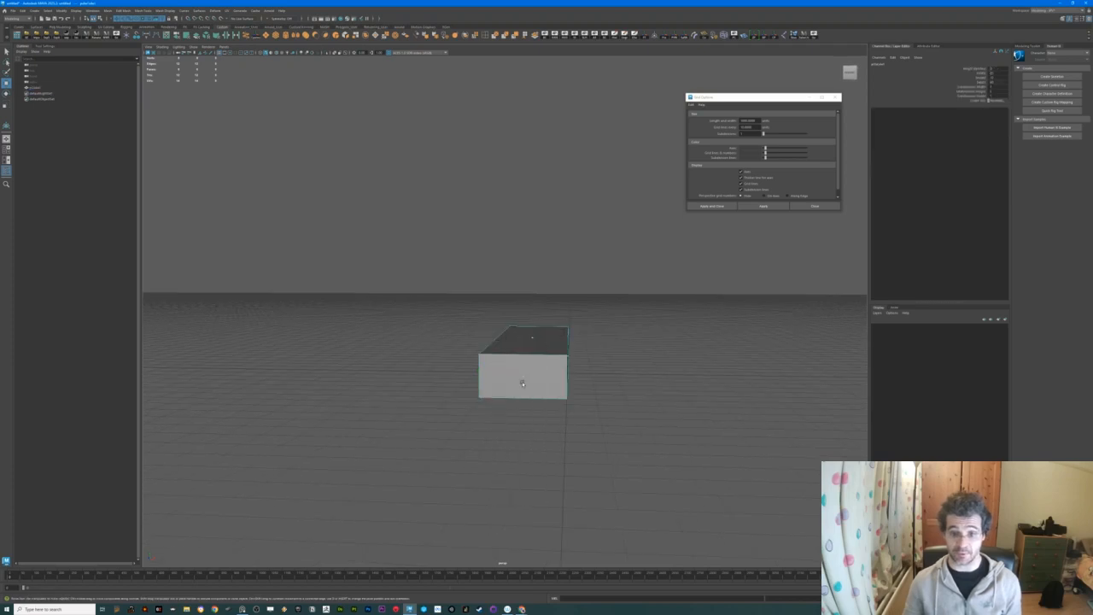
{"action": "left_click_drag", "start_coordinate": [497, 393], "coordinate": [547, 394], "text": "alt"}
{"action": "key", "text": "Delete"}
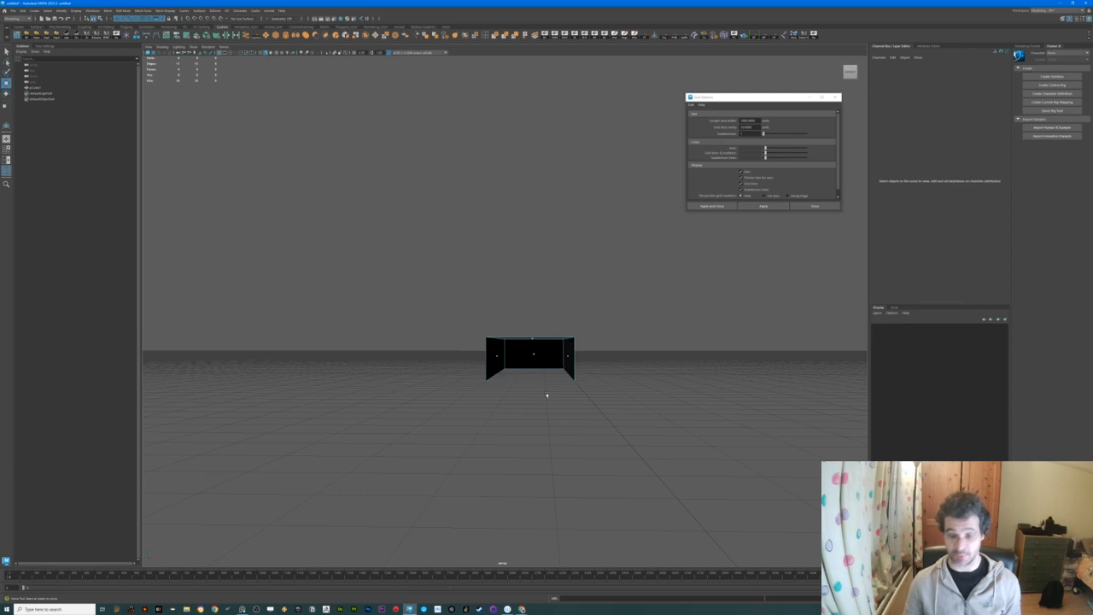
{"action": "left_click_drag", "start_coordinate": [485, 345], "coordinate": [537, 381]}
{"action": "key", "text": "Delete"}
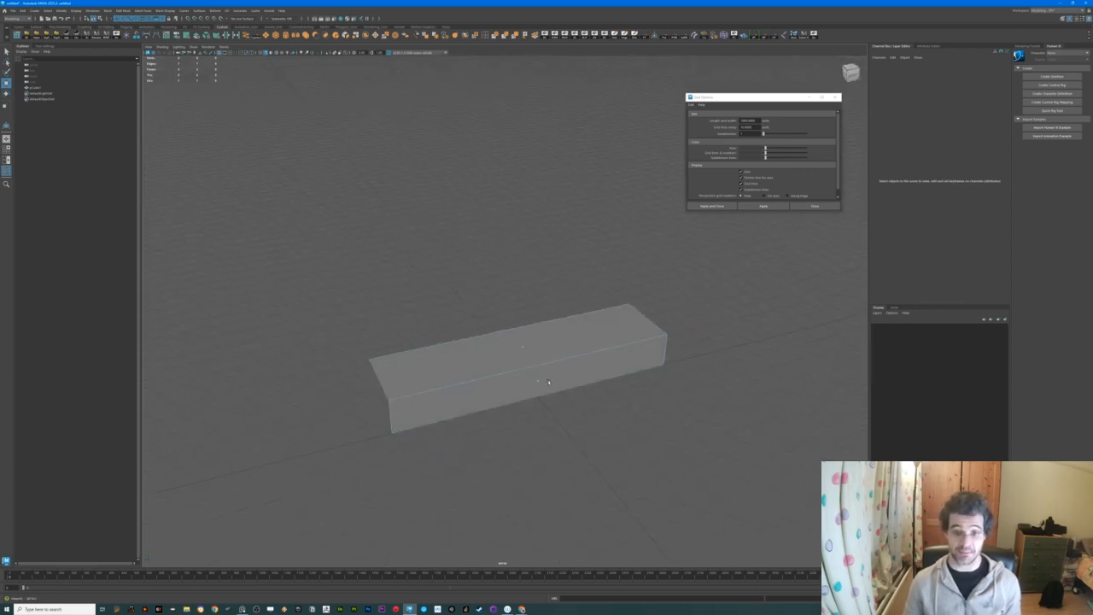
{"action": "scroll", "coordinate": [539, 381], "scroll_direction": "up", "scroll_amount": 1}
{"action": "right_click_drag", "start_coordinate": [566, 368], "coordinate": [583, 361]}
Snap the step's pivot to the bottom corner of the riser at its near end
{"action": "mouse_move", "coordinate": [555, 387]}
{"action": "left_mouse_down", "text": "alt"}
{"action": "mouse_move", "coordinate": [510, 393]}
{"action": "mouse_move", "coordinate": [543, 391]}
{"action": "mouse_move", "coordinate": [534, 343]}
{"action": "mouse_move", "coordinate": [567, 371]}
{"action": "mouse_move", "coordinate": [549, 398]}
{"action": "left_mouse_up", "text": "alt"}
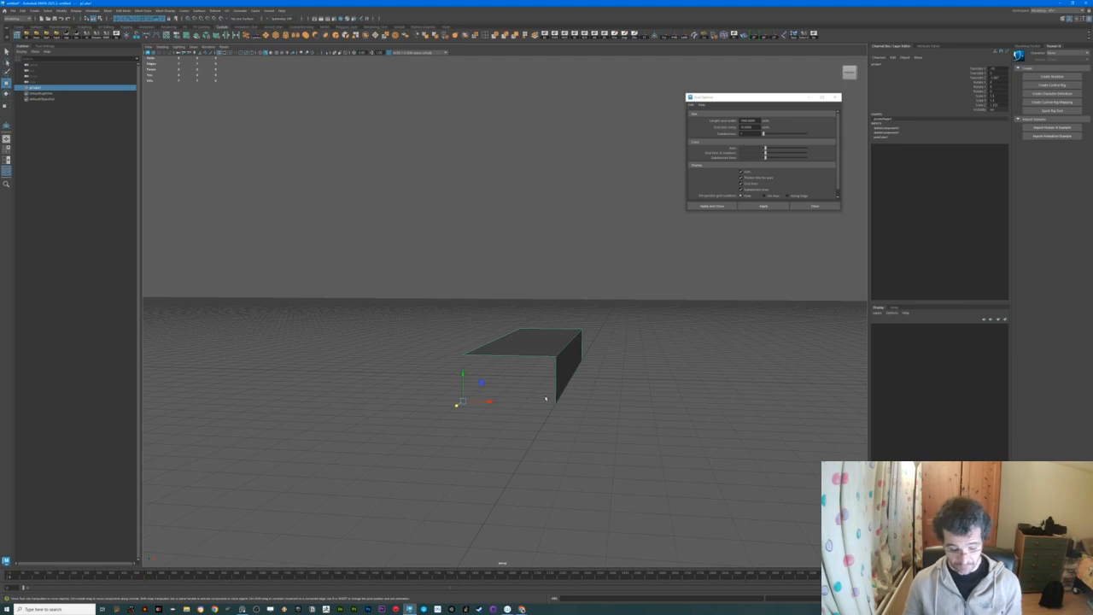
{"action": "key", "text": "d"}
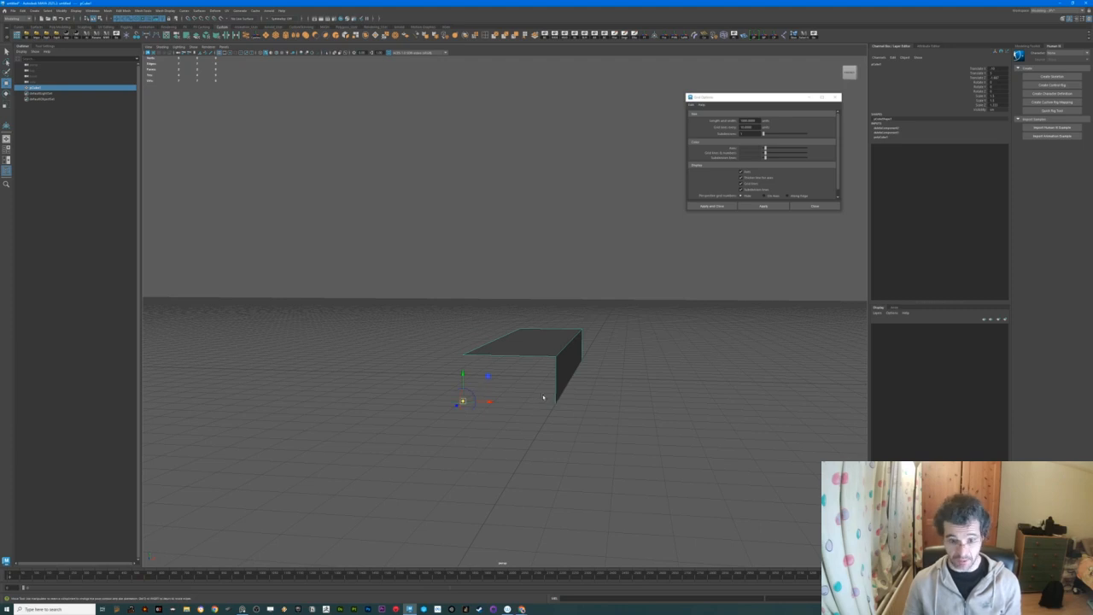
{"action": "middle_click_drag", "start_coordinate": [540, 392], "coordinate": [556, 403]}
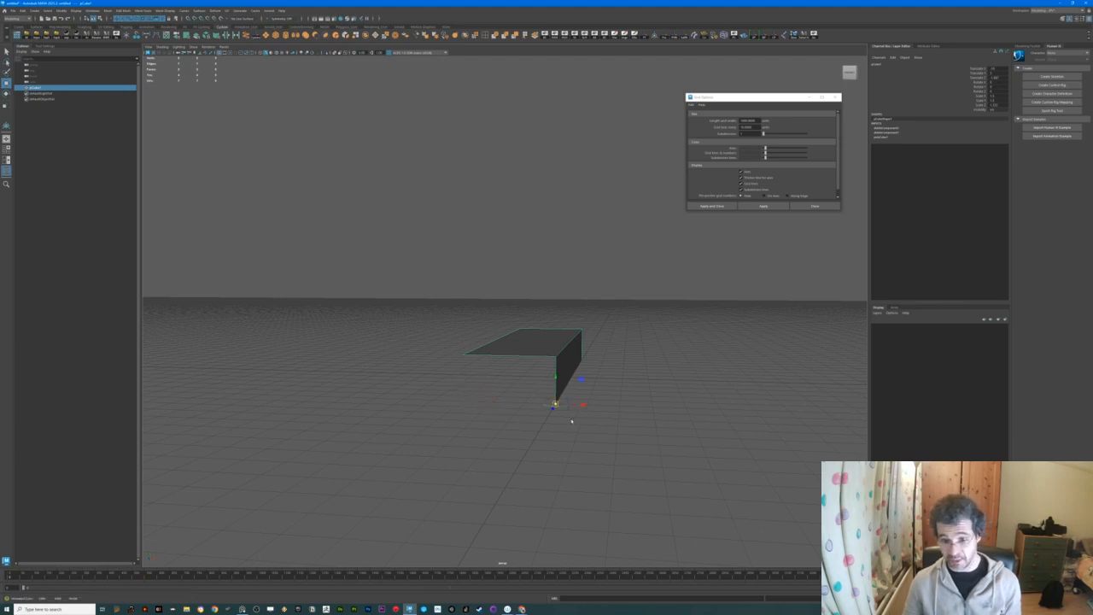
{"action": "left_click_drag", "start_coordinate": [562, 404], "coordinate": [556, 429], "text": "alt"}
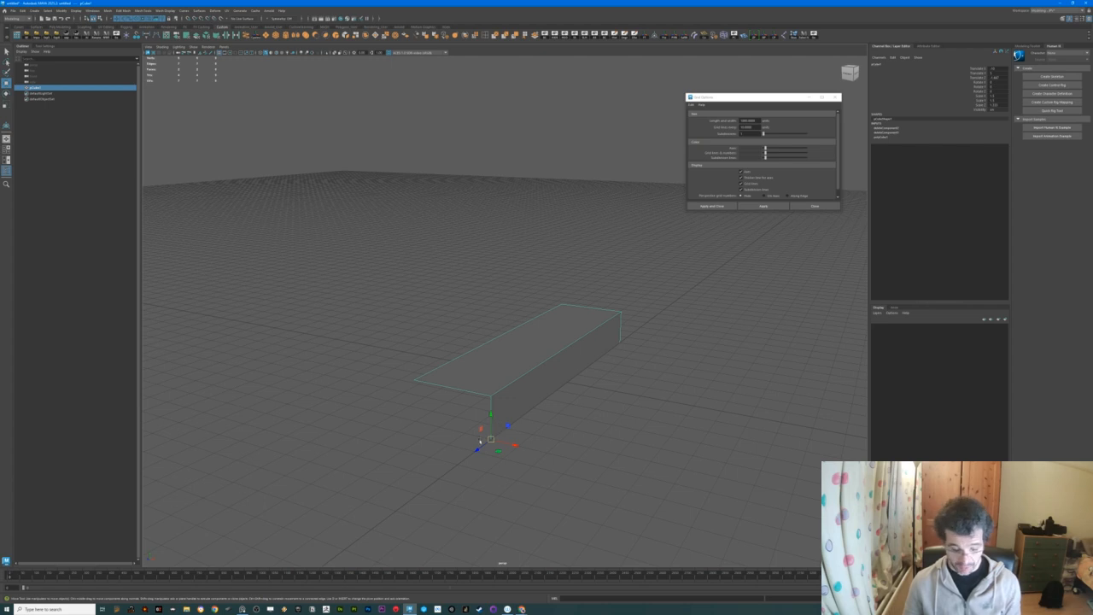
Duplicate the step twice, placing each copy at the back top edge of the previous one to form three stairs
{"action": "mouse_move", "coordinate": [508, 427]}
{"action": "left_mouse_down", "text": "shift"}
{"action": "mouse_move", "coordinate": [499, 402]}
{"action": "mouse_move", "coordinate": [414, 379]}
{"action": "mouse_move", "coordinate": [342, 326]}
{"action": "left_mouse_up", "text": "shift"}
{"action": "left_click_drag", "start_coordinate": [530, 401], "coordinate": [421, 431], "text": "alt"}
{"action": "left_click_drag", "start_coordinate": [395, 315], "coordinate": [365, 260], "text": "alt"}
Extrude the back edge of the top tread straight down to form the rear wall of the stairs
{"action": "right_click", "coordinate": [364, 268]}
{"action": "left_click", "coordinate": [363, 256]}
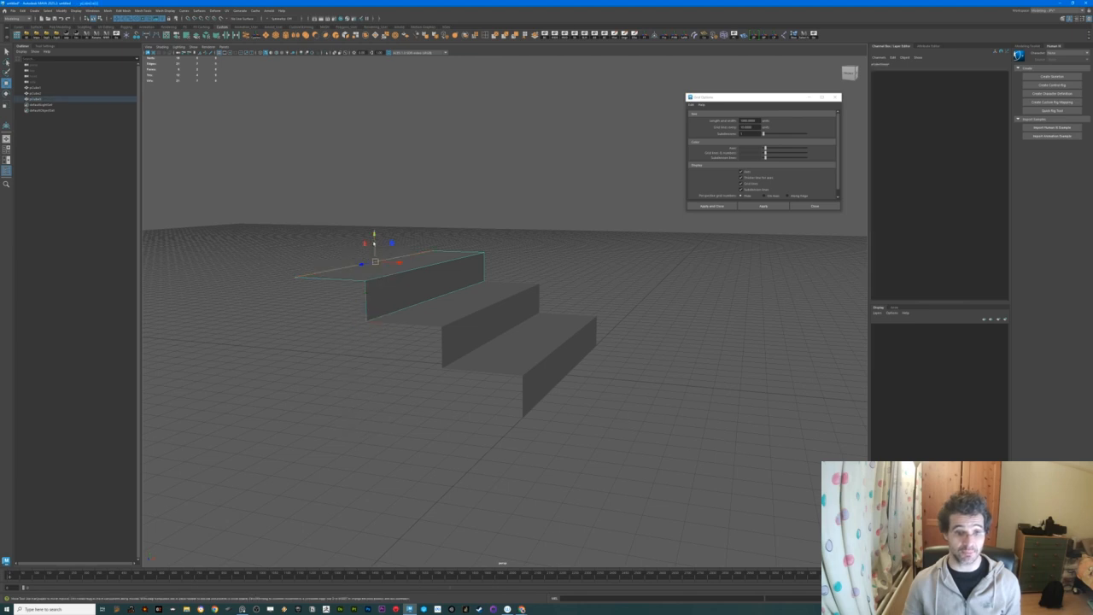
{"action": "left_click_drag", "start_coordinate": [374, 245], "coordinate": [360, 248], "text": "alt"}
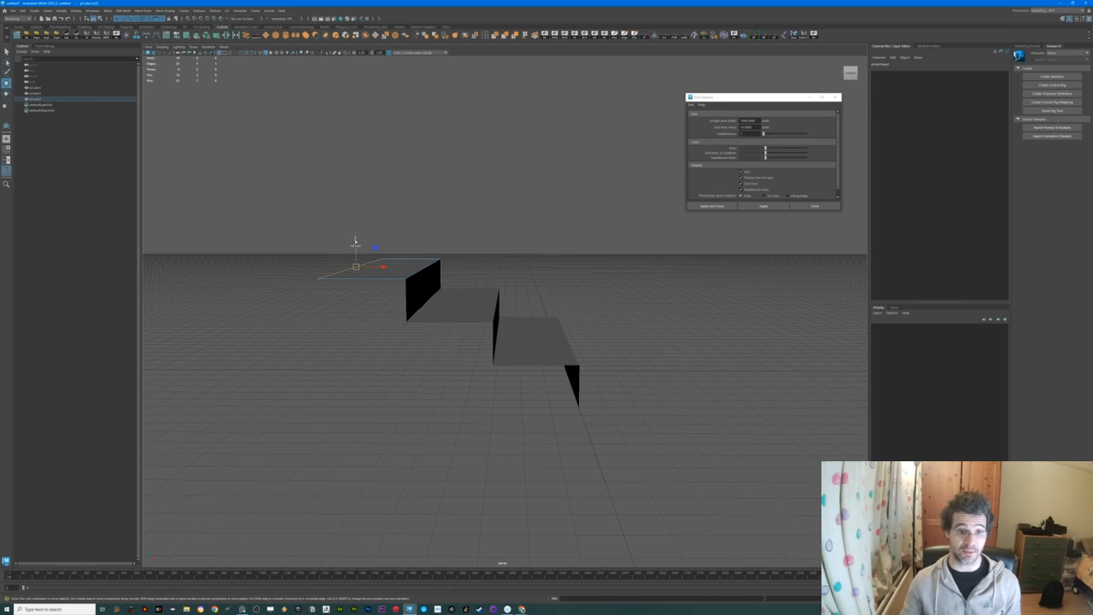
{"action": "key", "text": "ctrl+e"}
{"action": "left_click_drag", "start_coordinate": [356, 248], "coordinate": [357, 300]}
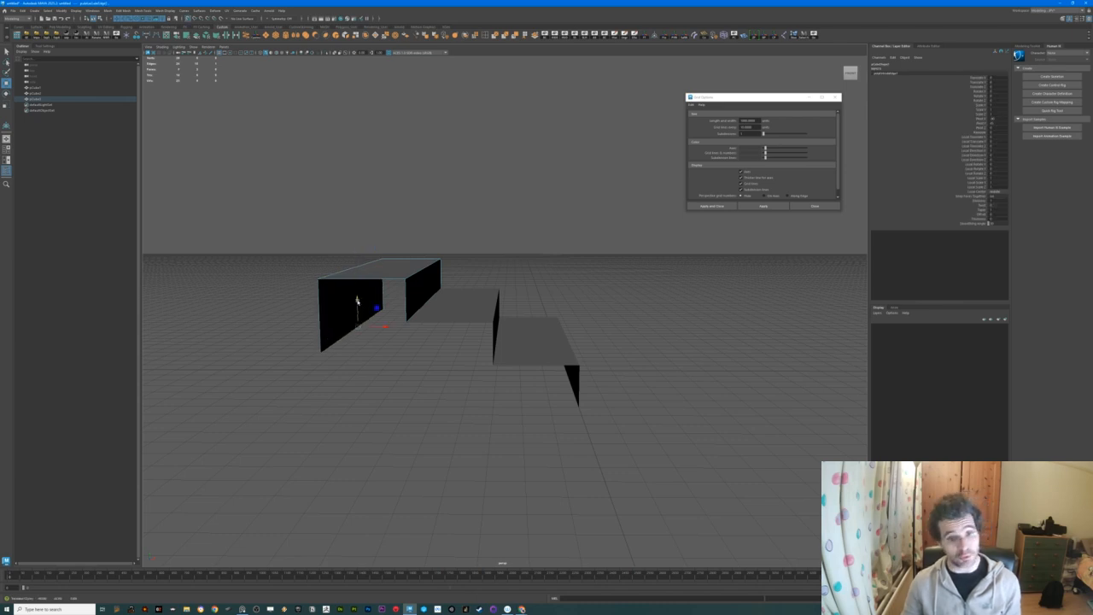
{"action": "left_click_drag", "start_coordinate": [357, 300], "coordinate": [356, 373]}
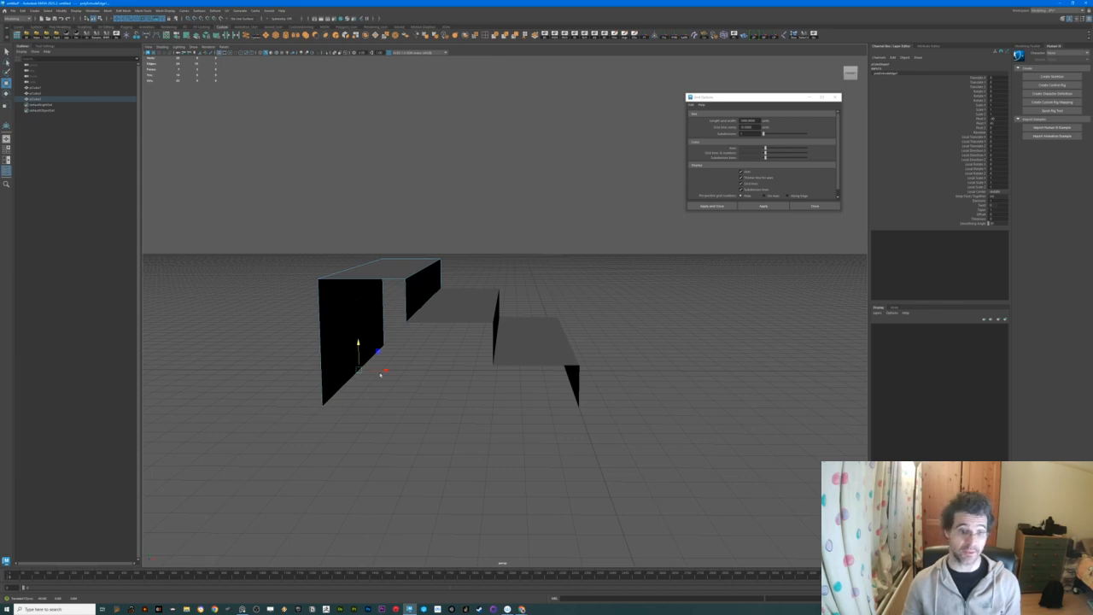
{"action": "mouse_move", "coordinate": [411, 433]}
{"action": "left_mouse_down", "text": "alt"}
{"action": "mouse_move", "coordinate": [415, 417]}
{"action": "mouse_move", "coordinate": [411, 432]}
{"action": "left_mouse_up", "text": "alt"}
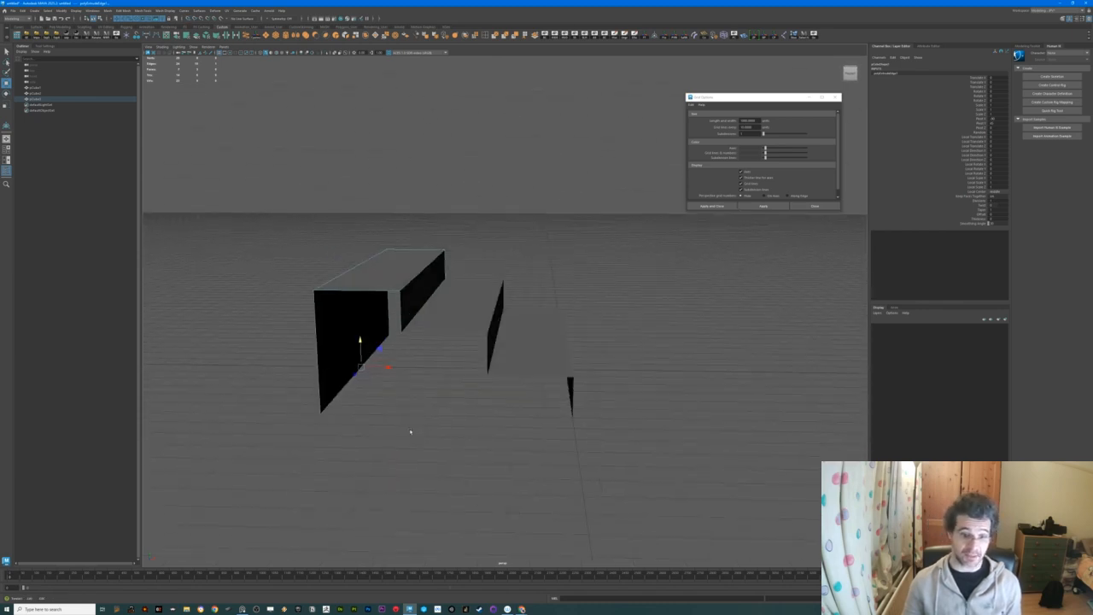
Select all three step objects in object mode and Combine them into a single mesh
{"action": "left_click_drag", "start_coordinate": [386, 370], "coordinate": [446, 353], "text": "alt"}
{"action": "right_click_drag", "start_coordinate": [403, 284], "coordinate": [418, 278]}
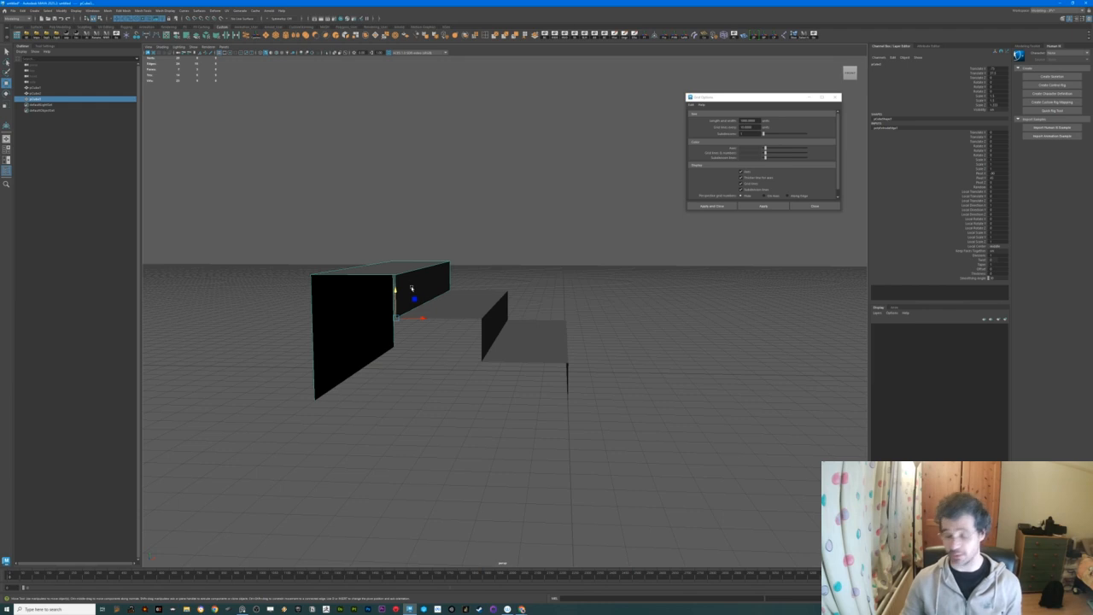
{"action": "right_click_drag", "start_coordinate": [414, 286], "coordinate": [435, 275]}
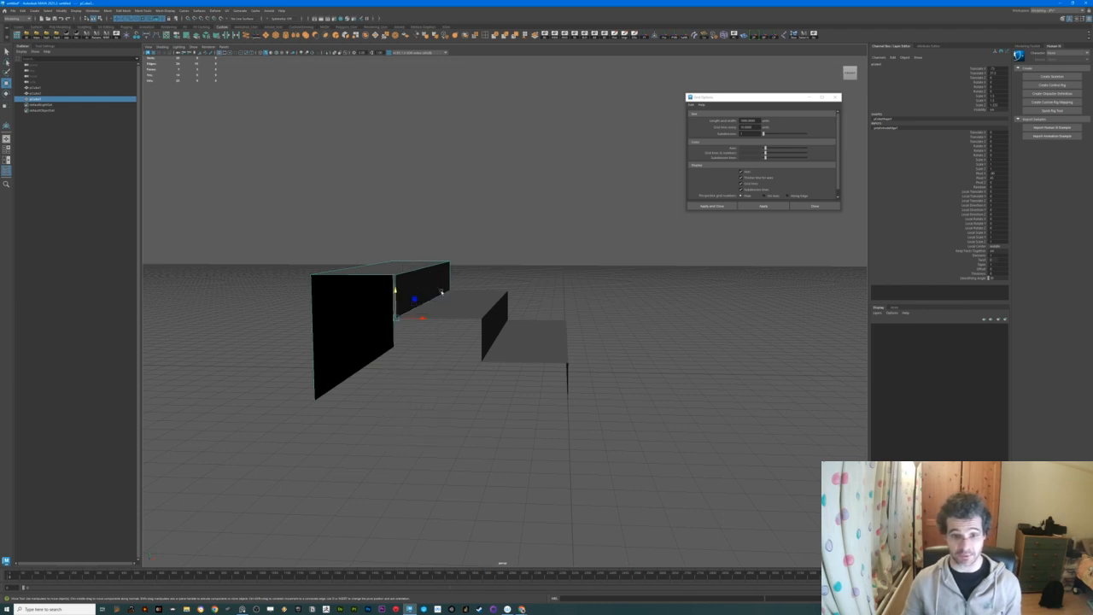
{"action": "left_click", "coordinate": [465, 314], "text": "shift"}
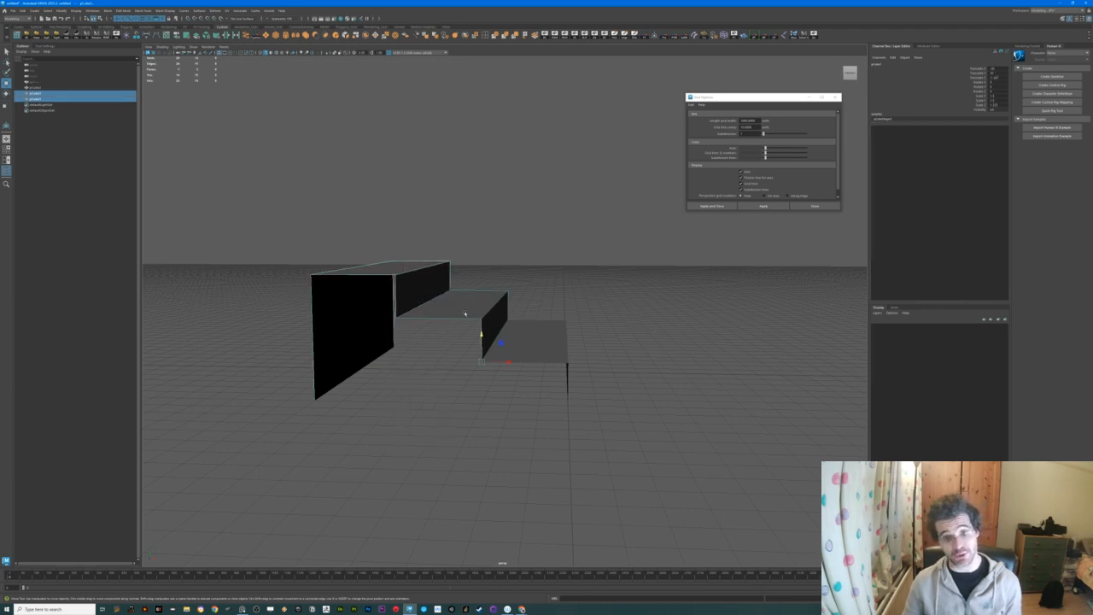
{"action": "left_click", "coordinate": [540, 338], "text": "shift"}
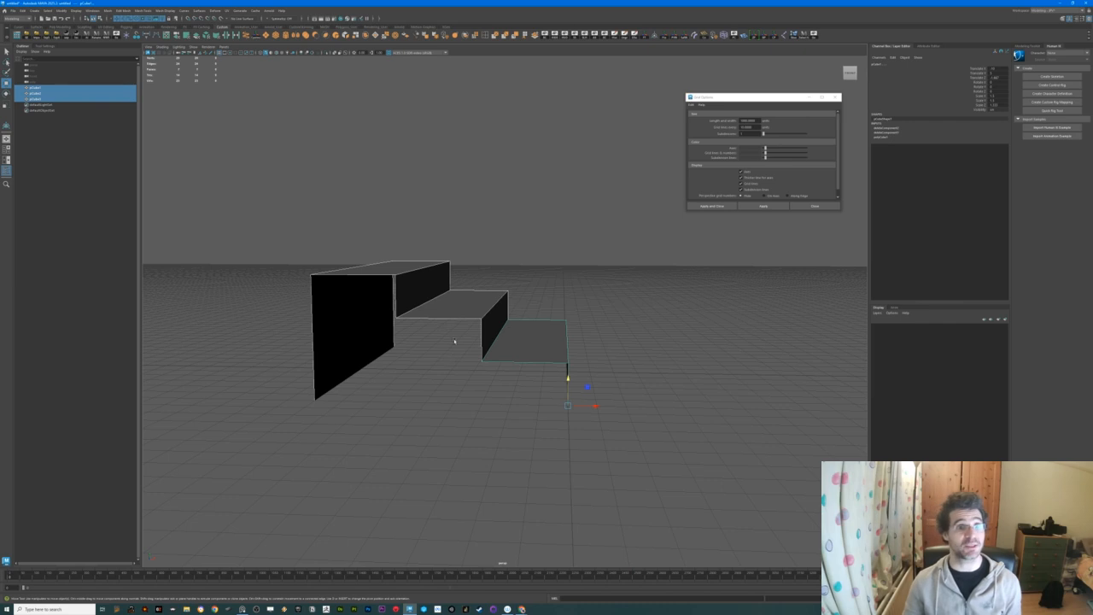
{"action": "right_click", "coordinate": [411, 264], "text": "shift"}
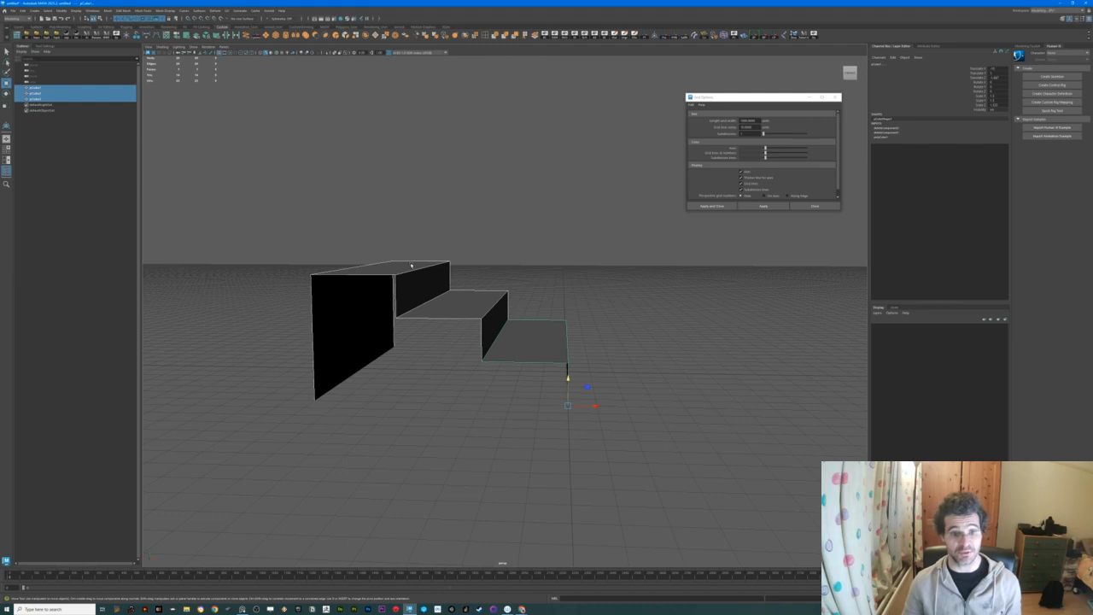
{"action": "right_click", "coordinate": [411, 266], "text": "shift"}
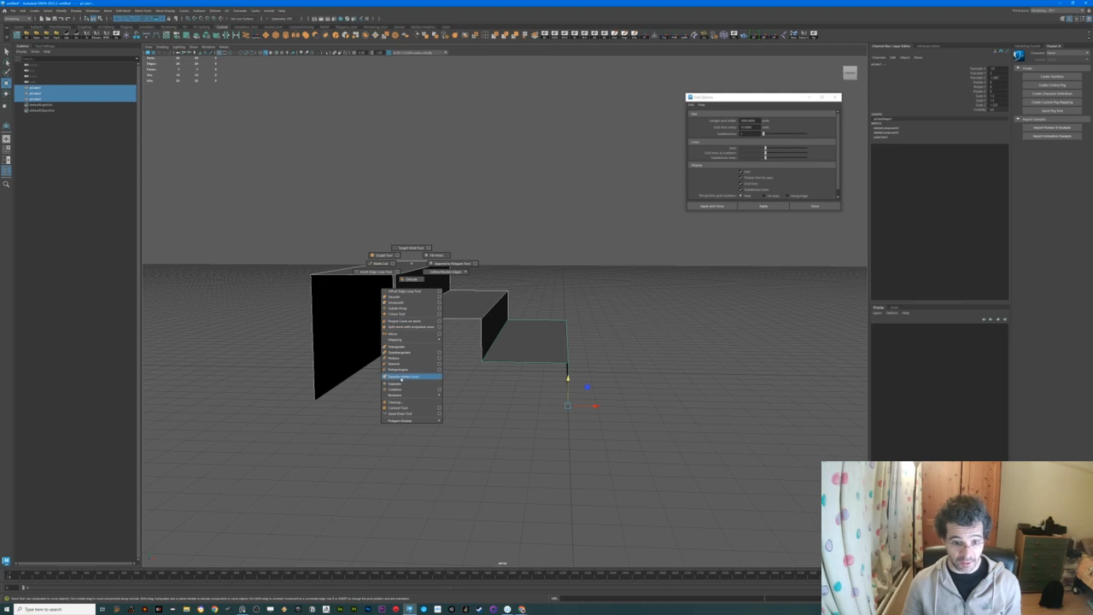
{"action": "left_click", "coordinate": [397, 390]}
{"action": "left_click_drag", "start_coordinate": [484, 373], "coordinate": [339, 288], "text": "alt"}
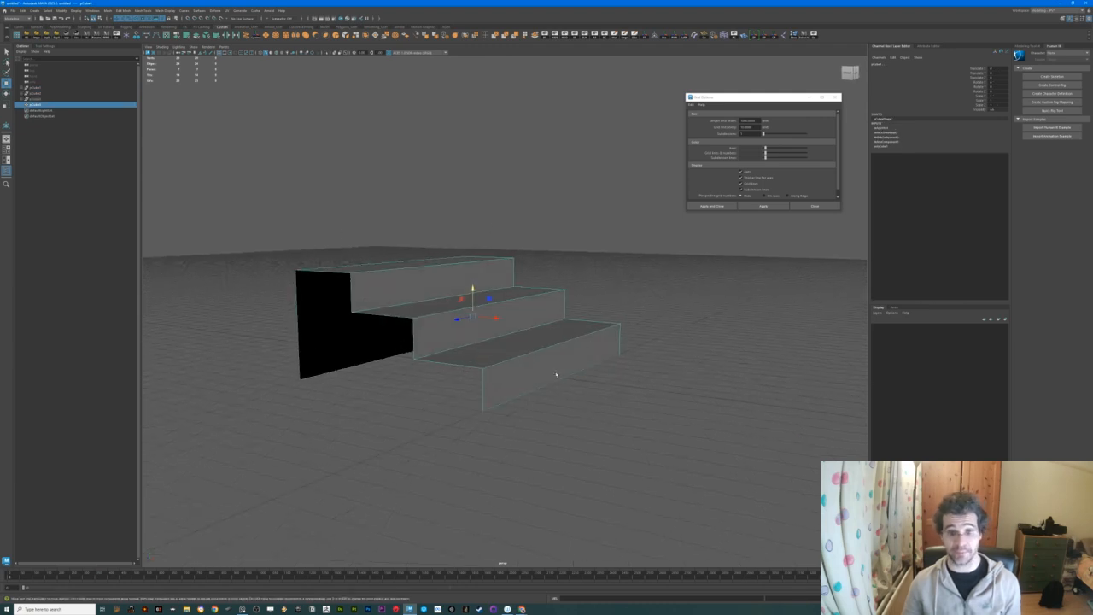
Switch the combined mesh to vertex mode and select the overlapping corner vertices where the steps meet
{"action": "left_click_drag", "start_coordinate": [450, 296], "coordinate": [422, 304], "text": "alt"}
{"action": "right_click_drag", "start_coordinate": [398, 301], "coordinate": [371, 300]}
{"action": "mouse_move", "coordinate": [439, 325]}
{"action": "left_mouse_down", "text": "alt"}
{"action": "mouse_move", "coordinate": [483, 320]}
{"action": "mouse_move", "coordinate": [447, 324]}
{"action": "left_mouse_up", "text": "alt"}
{"action": "left_click", "coordinate": [427, 303]}
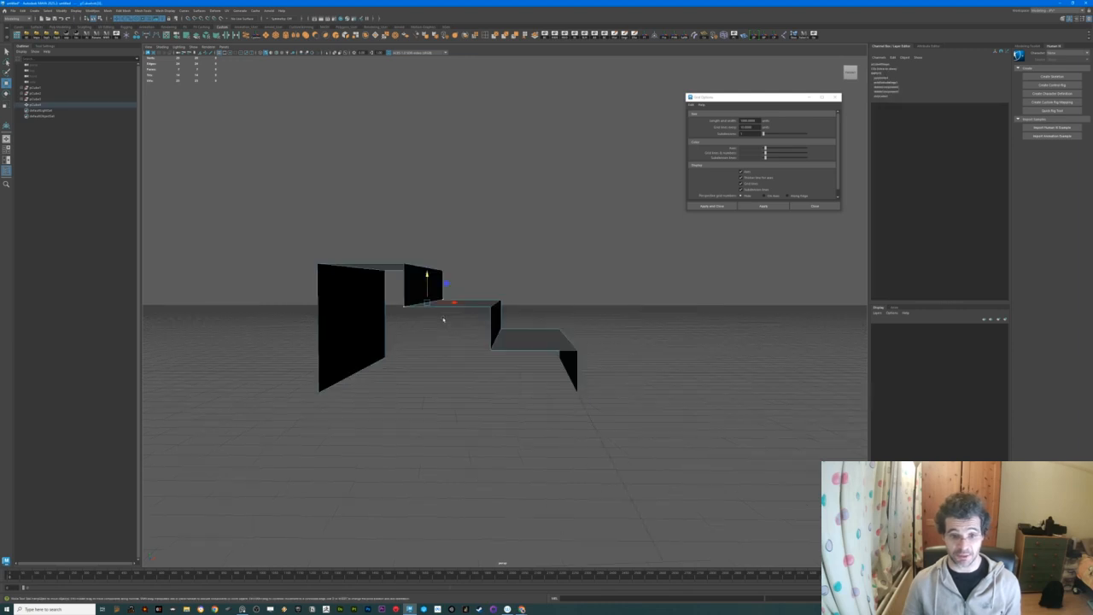
{"action": "left_click", "coordinate": [401, 313]}
{"action": "left_click", "coordinate": [403, 308]}
{"action": "left_click_drag", "start_coordinate": [422, 288], "coordinate": [420, 285]}
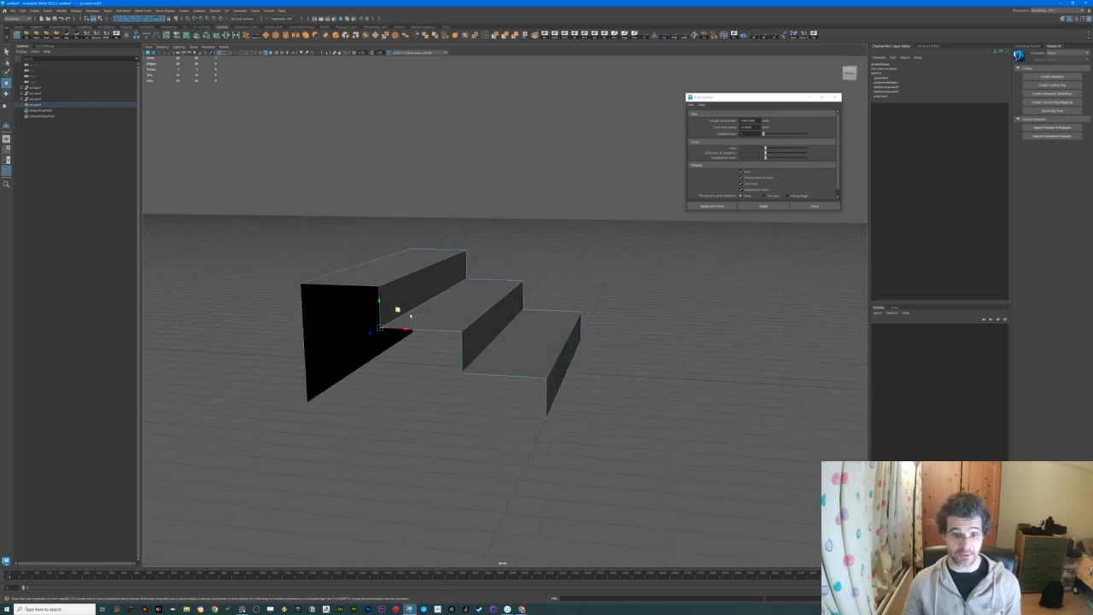
{"action": "left_click_drag", "start_coordinate": [374, 329], "coordinate": [447, 327], "text": "alt"}
{"action": "left_click_drag", "start_coordinate": [470, 382], "coordinate": [518, 321]}
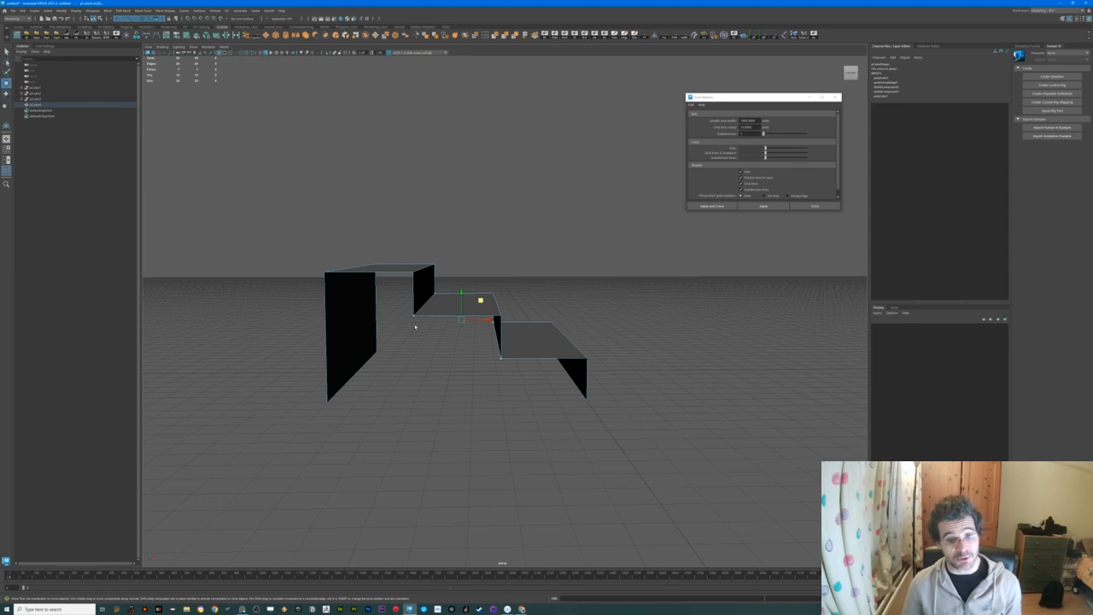
{"action": "right_click", "coordinate": [416, 327], "text": "shift"}
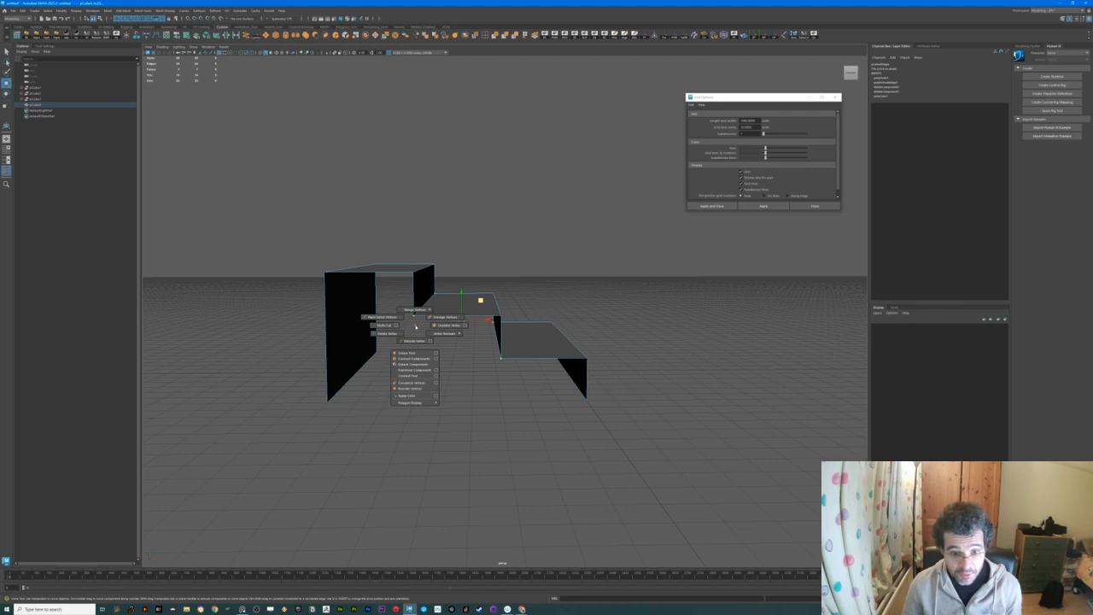
{"action": "left_click", "coordinate": [416, 327]}
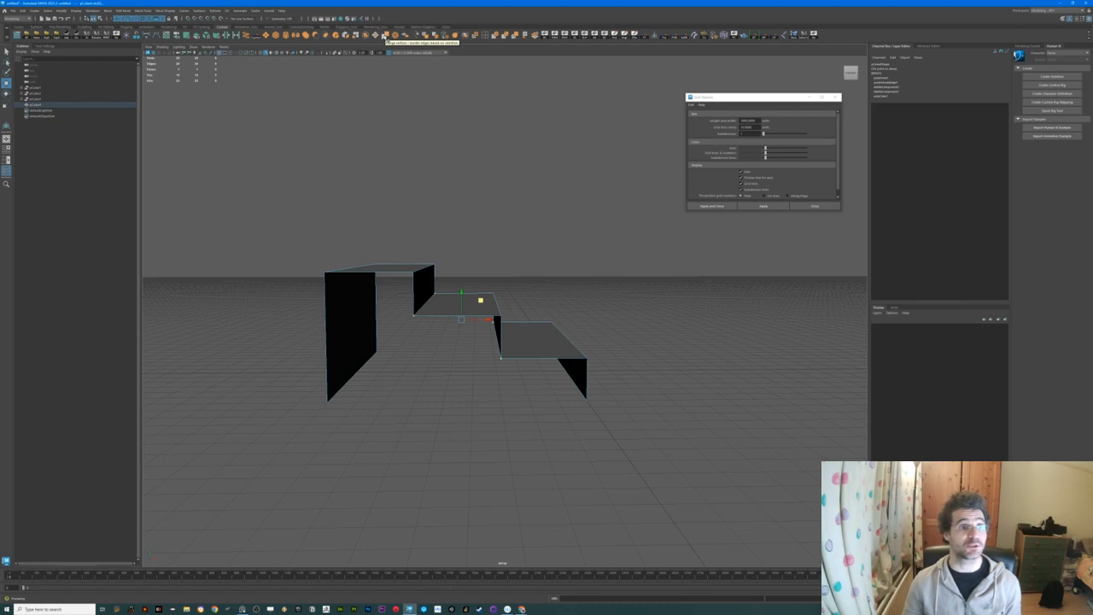
{"action": "left_click", "coordinate": [125, 11]}
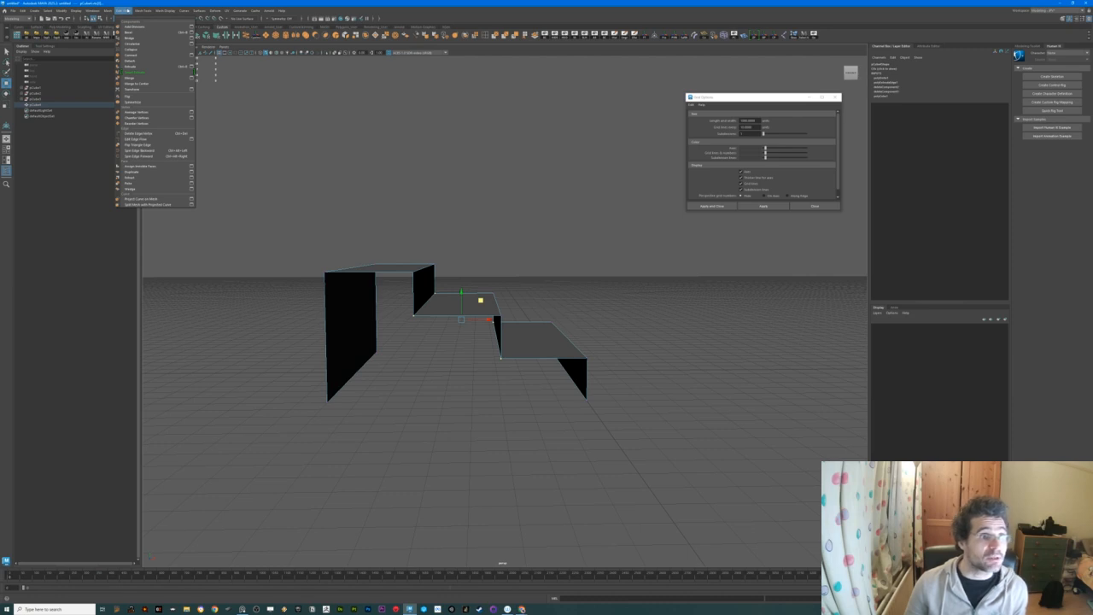
{"action": "mouse_move", "coordinate": [141, 10]}
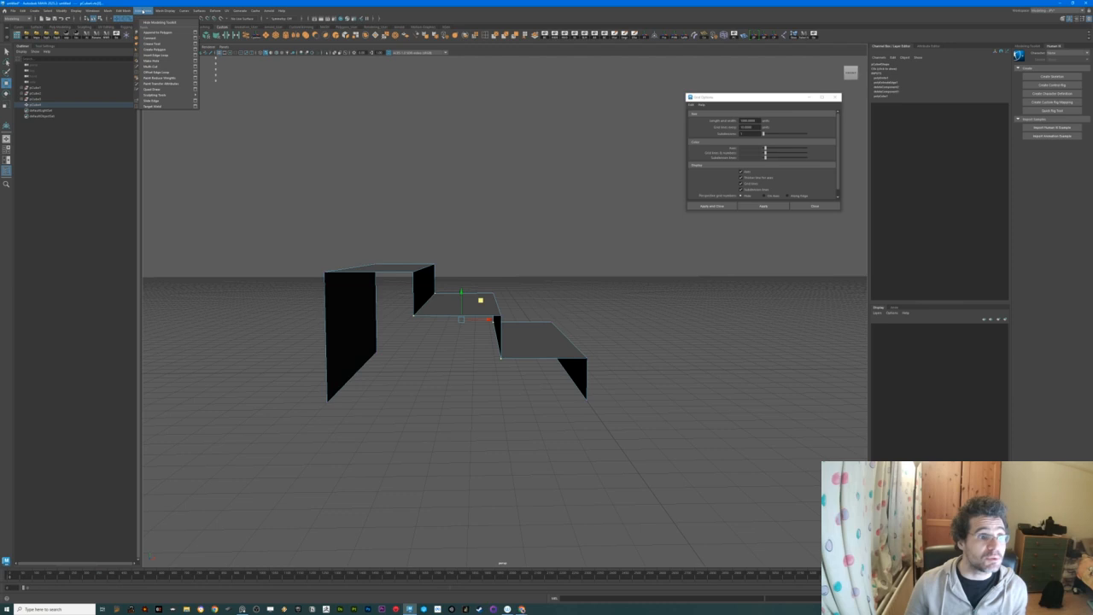
{"action": "mouse_move", "coordinate": [108, 10]}
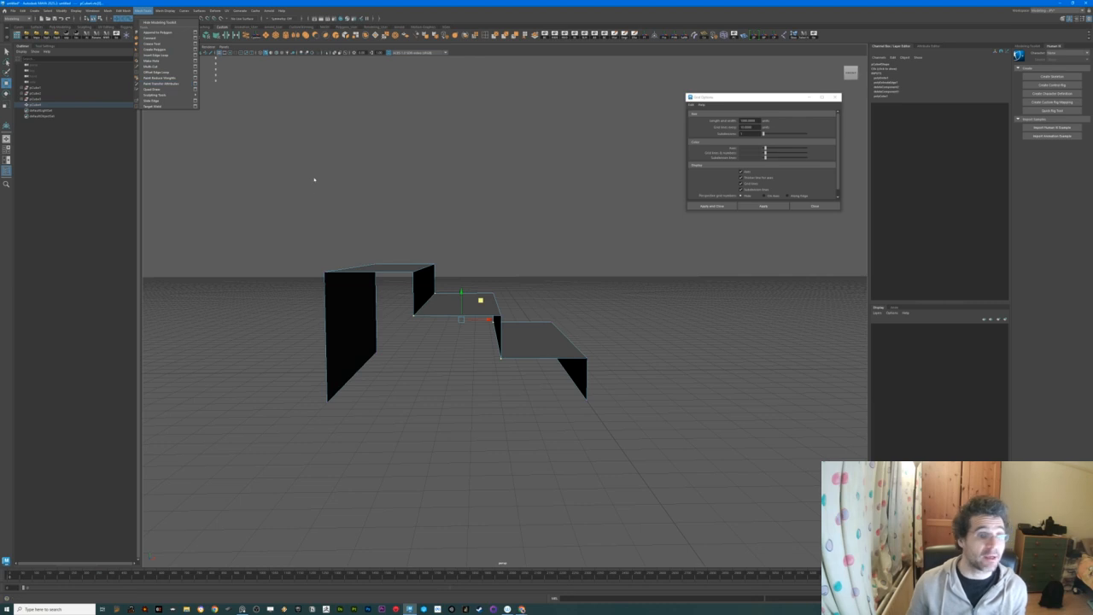
{"action": "left_click", "coordinate": [349, 109]}
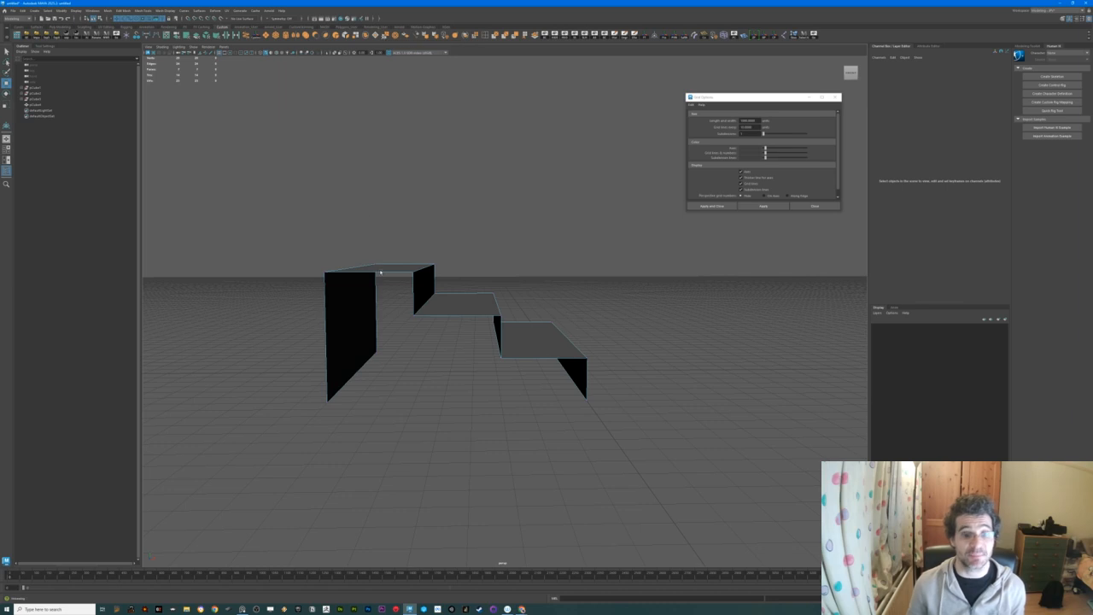
Reselect the overlapping corner vertices at both step joints and Merge them using a command search for "merge"
{"action": "left_click", "coordinate": [427, 298]}
{"action": "left_click_drag", "start_coordinate": [429, 300], "coordinate": [429, 301], "text": "shift"}
{"action": "left_click_drag", "start_coordinate": [486, 401], "coordinate": [533, 320], "text": "shift"}
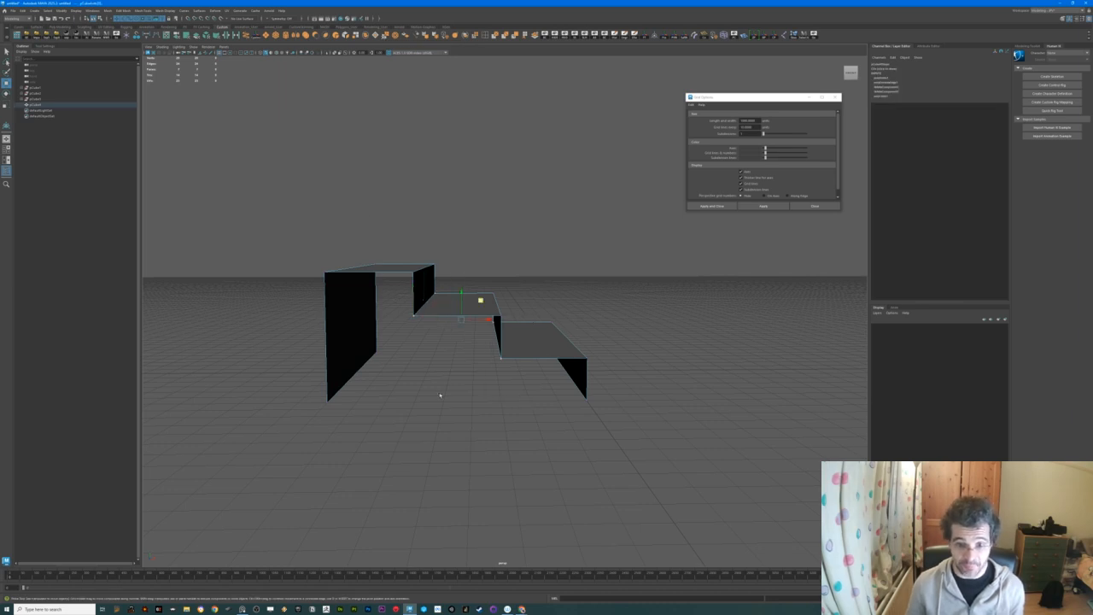
{"action": "key", "text": "Tab"}
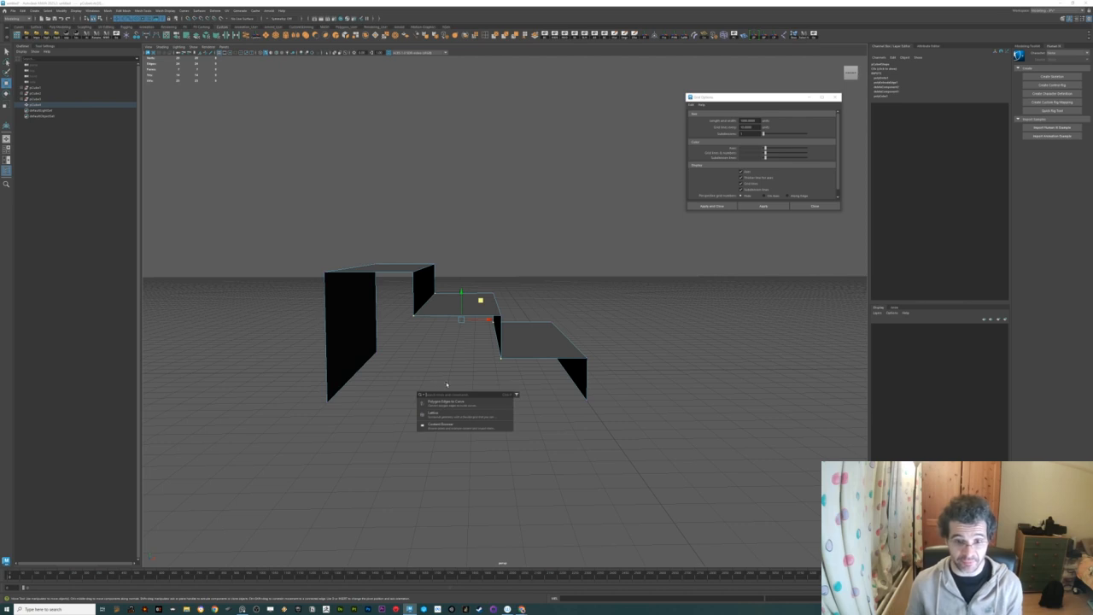
{"action": "type", "text": "merge"}
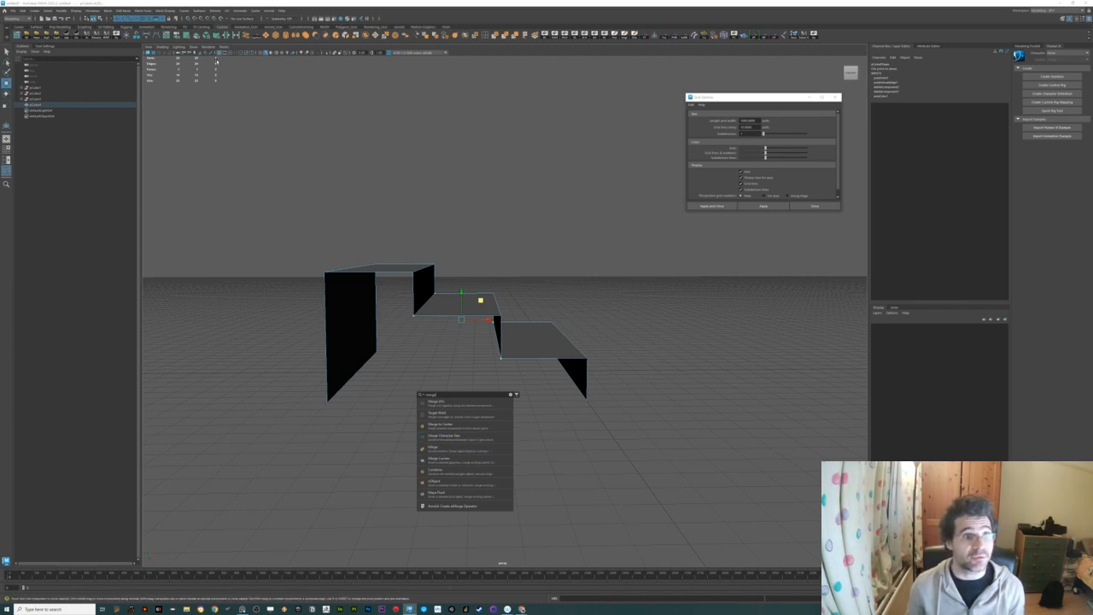
{"action": "left_click", "coordinate": [452, 451]}
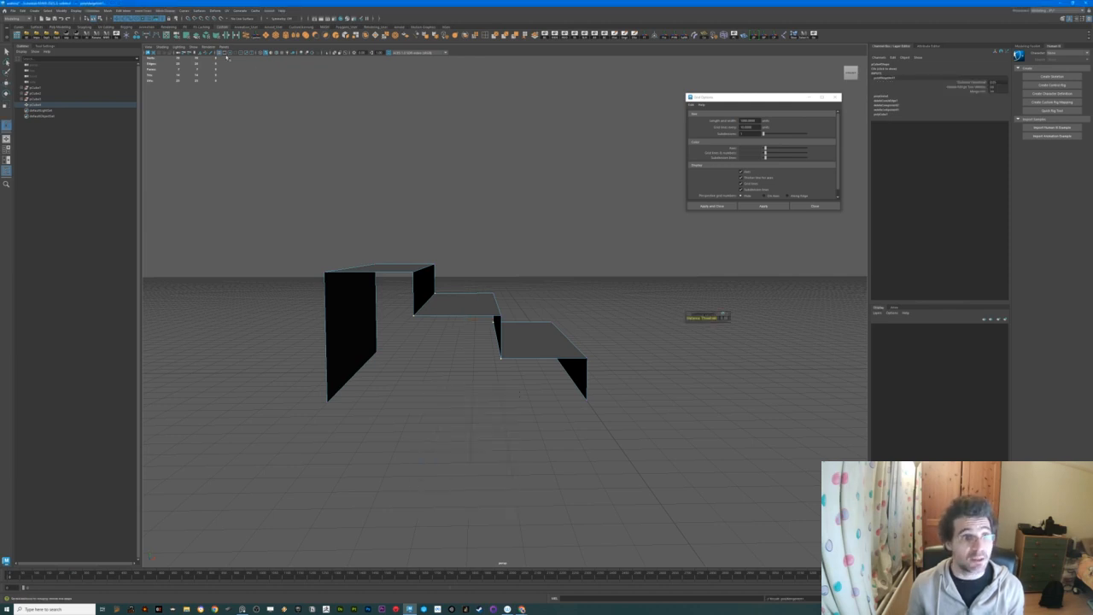
Close the Grid Options window
{"action": "left_click_drag", "start_coordinate": [414, 268], "coordinate": [456, 293], "text": "alt"}
{"action": "left_click_drag", "start_coordinate": [543, 360], "coordinate": [342, 236], "text": "alt"}
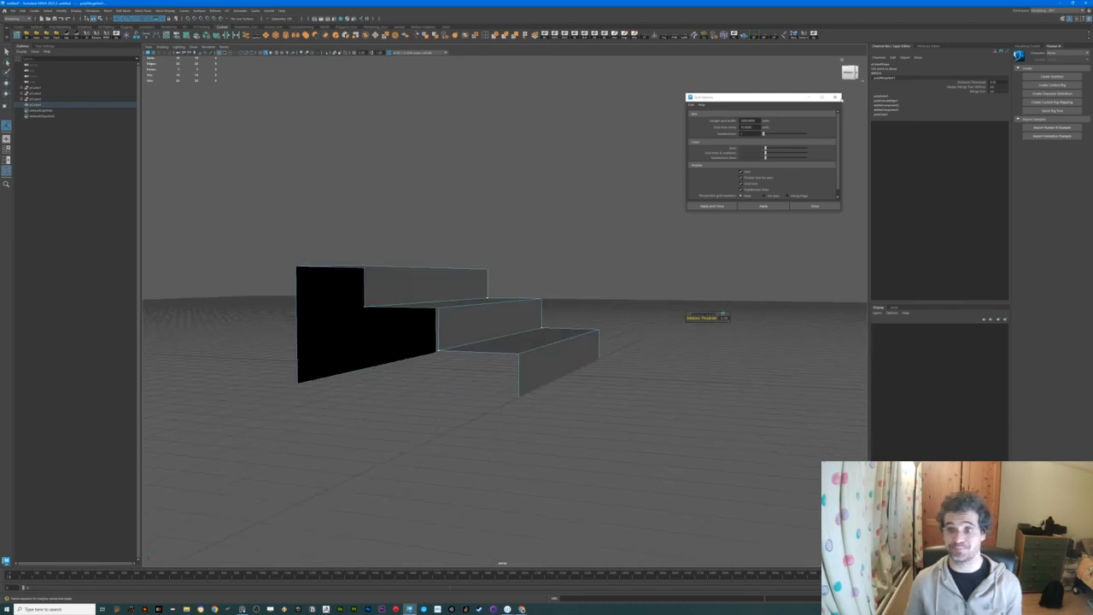
{"action": "left_click_drag", "start_coordinate": [578, 264], "coordinate": [579, 276], "text": "alt"}
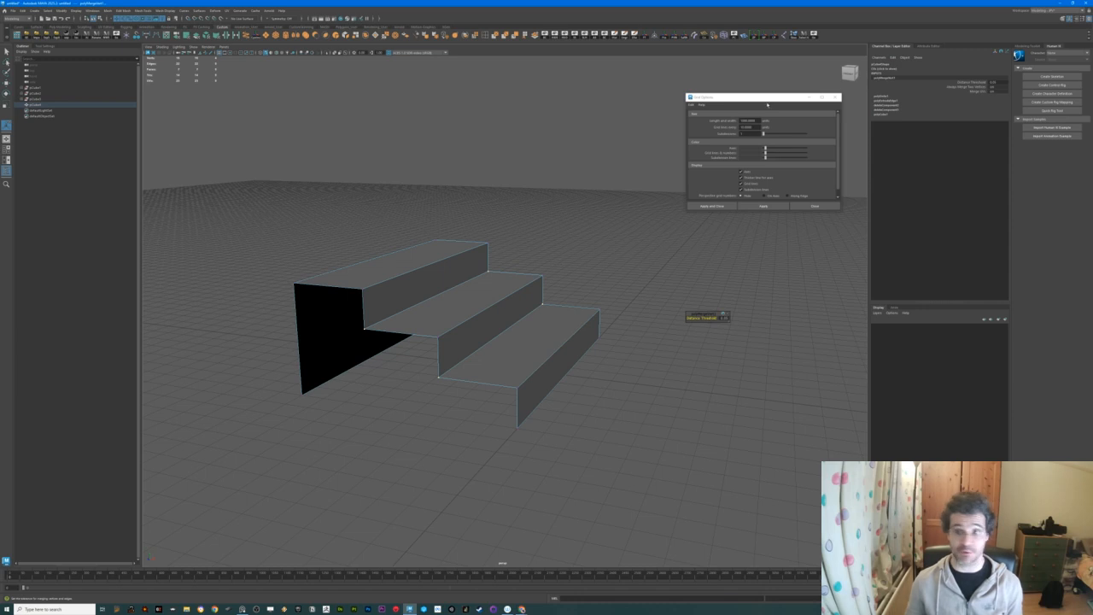
{"action": "left_click_drag", "start_coordinate": [699, 94], "coordinate": [592, 96]}
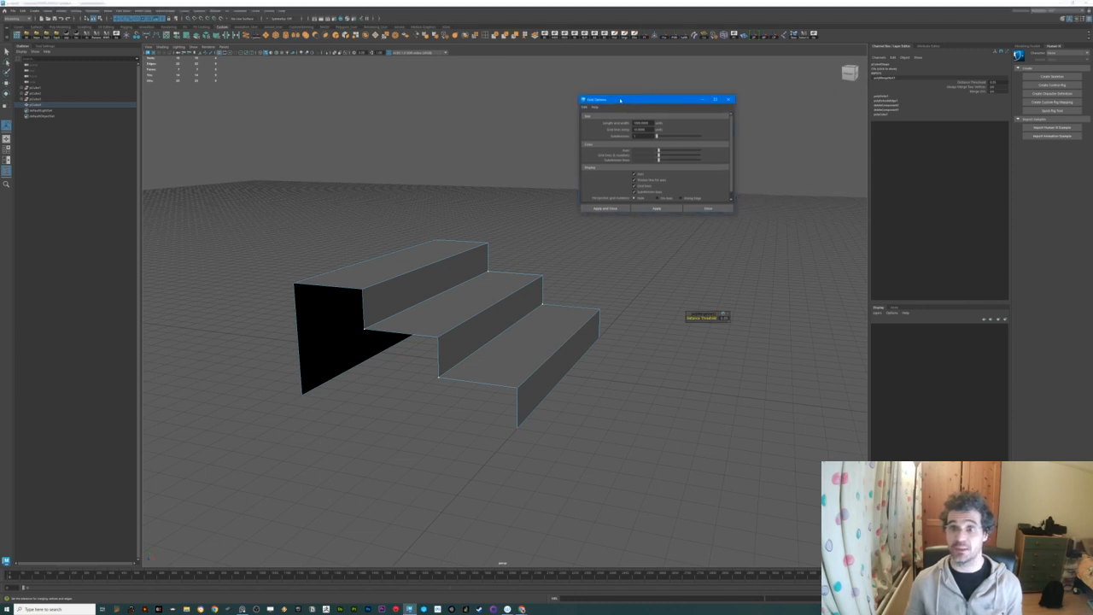
{"action": "left_click", "coordinate": [728, 99]}
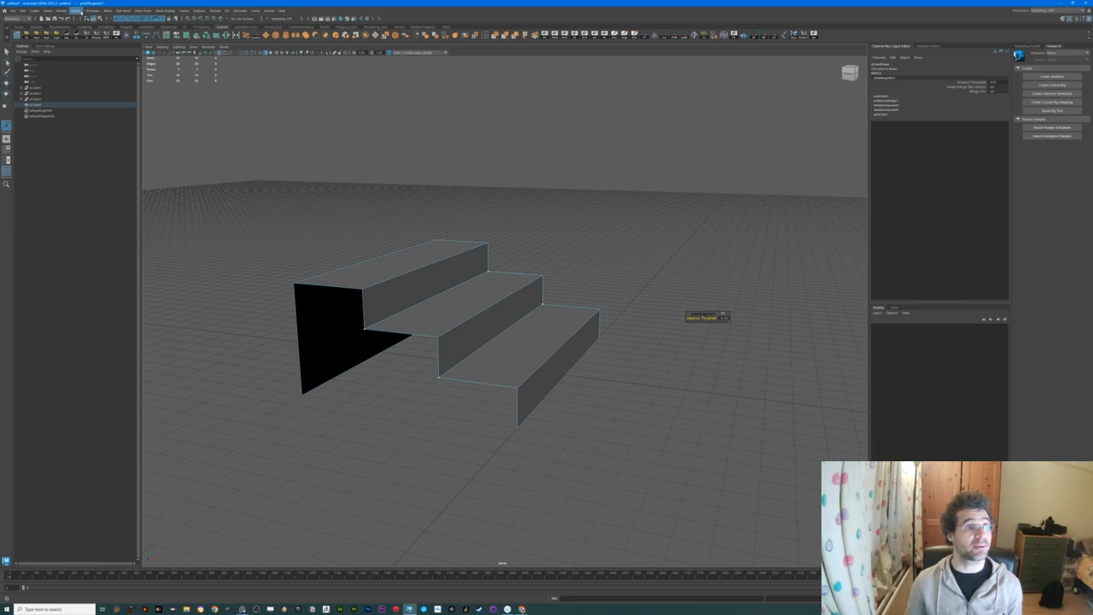
Toggle the viewport grid off and back on, and open the Grid Options briefly before closing them
{"action": "left_click", "coordinate": [76, 10]}
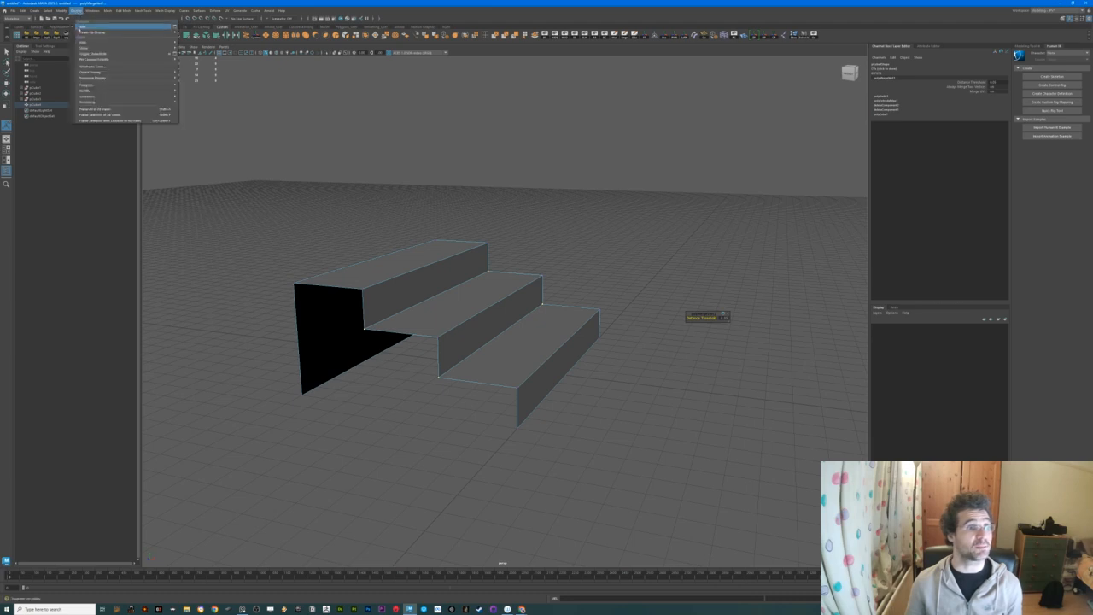
{"action": "left_click", "coordinate": [89, 24]}
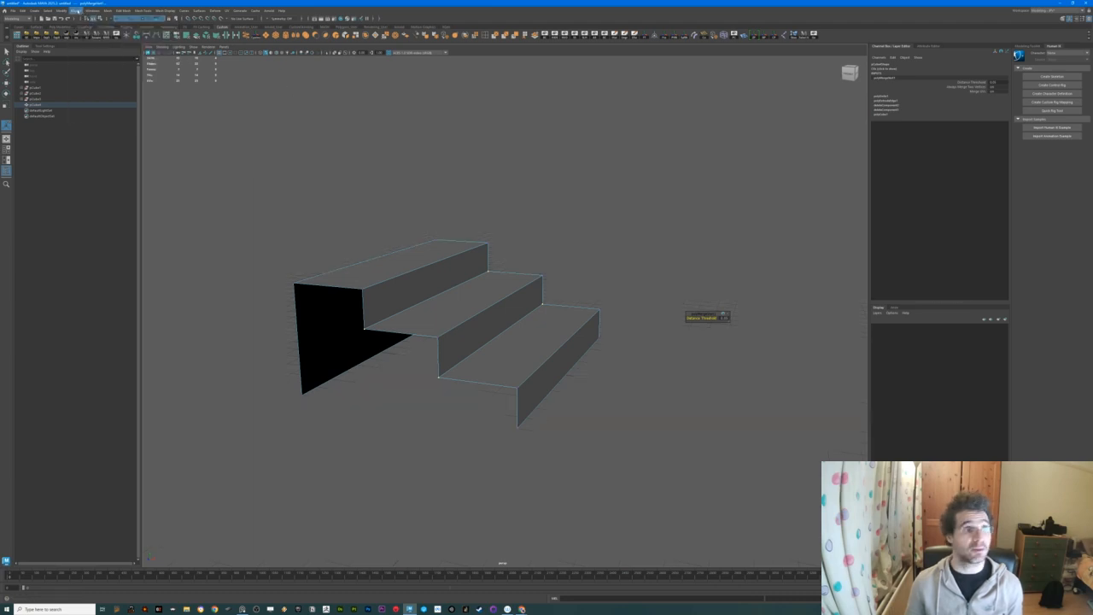
{"action": "left_click", "coordinate": [76, 10]}
{"action": "left_click", "coordinate": [86, 26]}
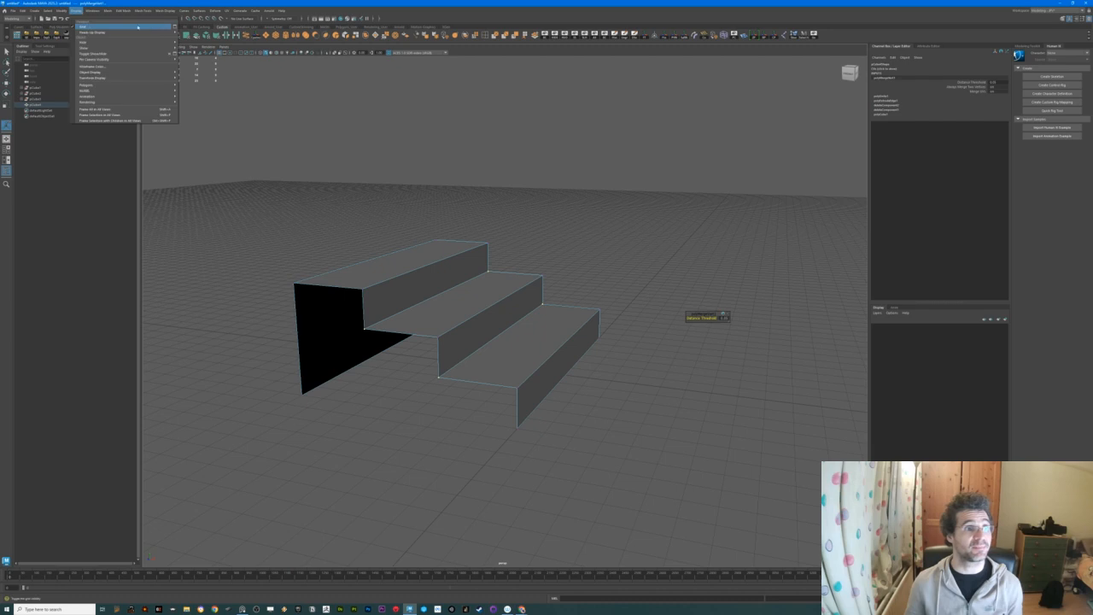
{"action": "left_click", "coordinate": [174, 26]}
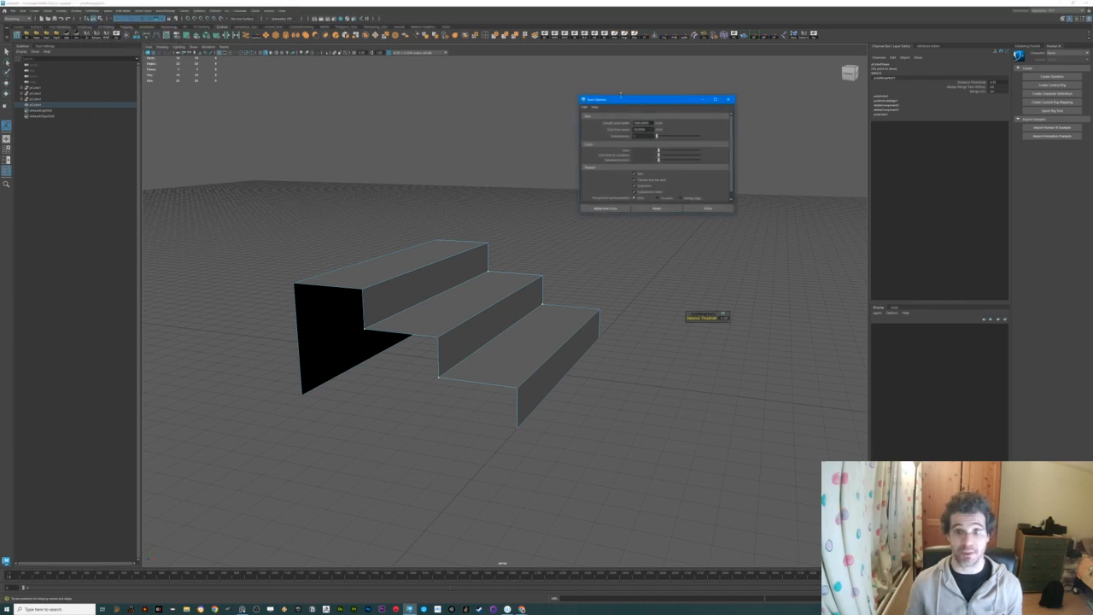
{"action": "left_click_drag", "start_coordinate": [626, 103], "coordinate": [566, 115]}
{"action": "right_click_drag", "start_coordinate": [683, 375], "coordinate": [564, 193], "text": "alt"}
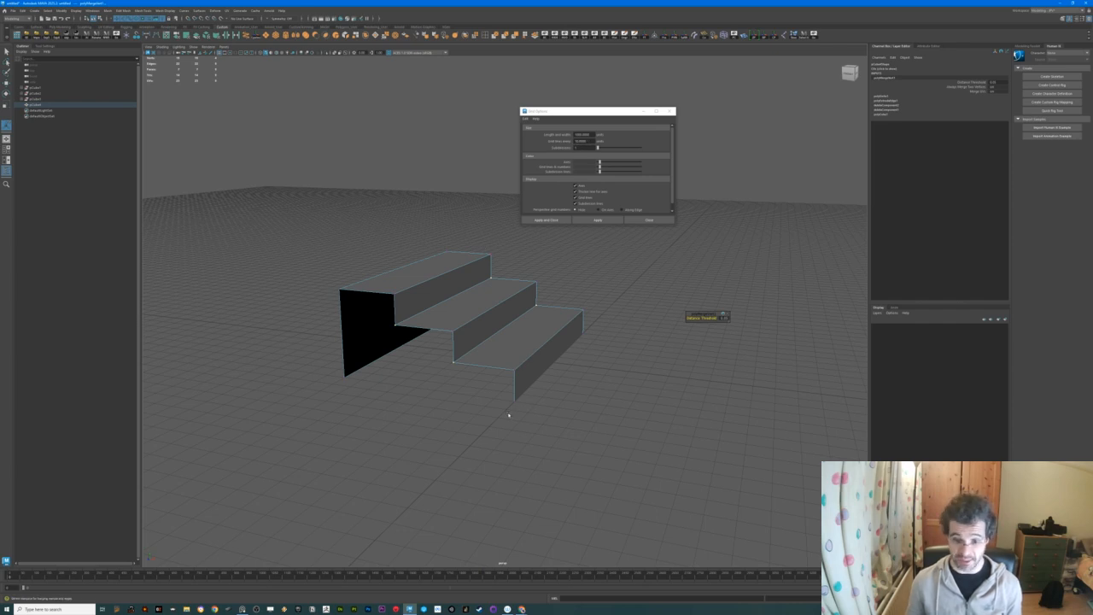
{"action": "left_click_drag", "start_coordinate": [523, 412], "coordinate": [497, 412], "text": "alt"}
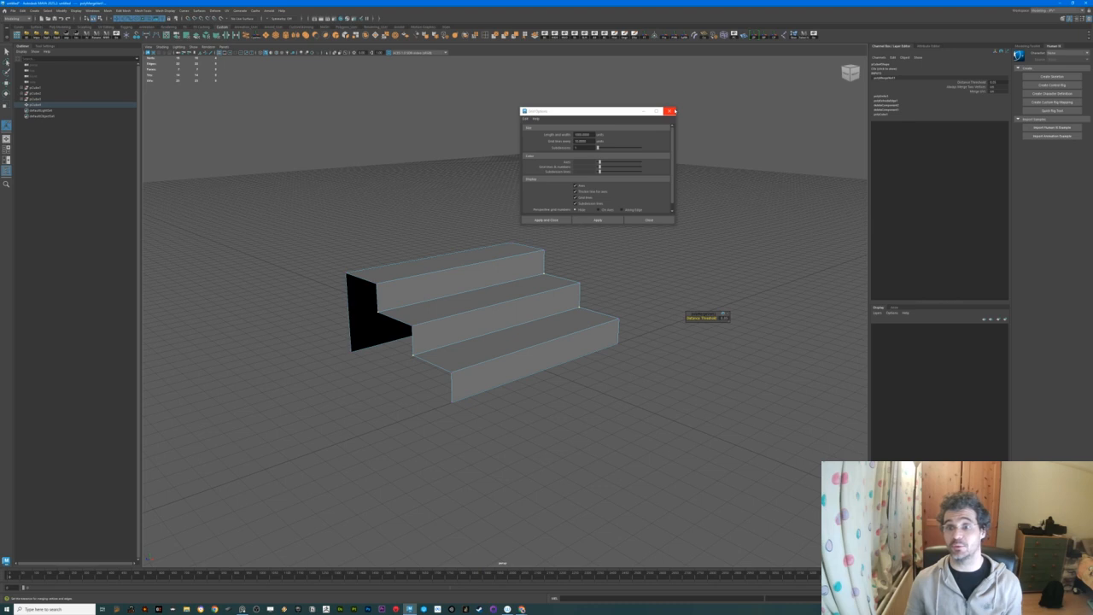
{"action": "left_click", "coordinate": [671, 111]}
Bridge the bottom edge of the rear wall to the bottom edge of the front riser to form the underside face
{"action": "left_click_drag", "start_coordinate": [441, 320], "coordinate": [370, 344], "text": "alt"}
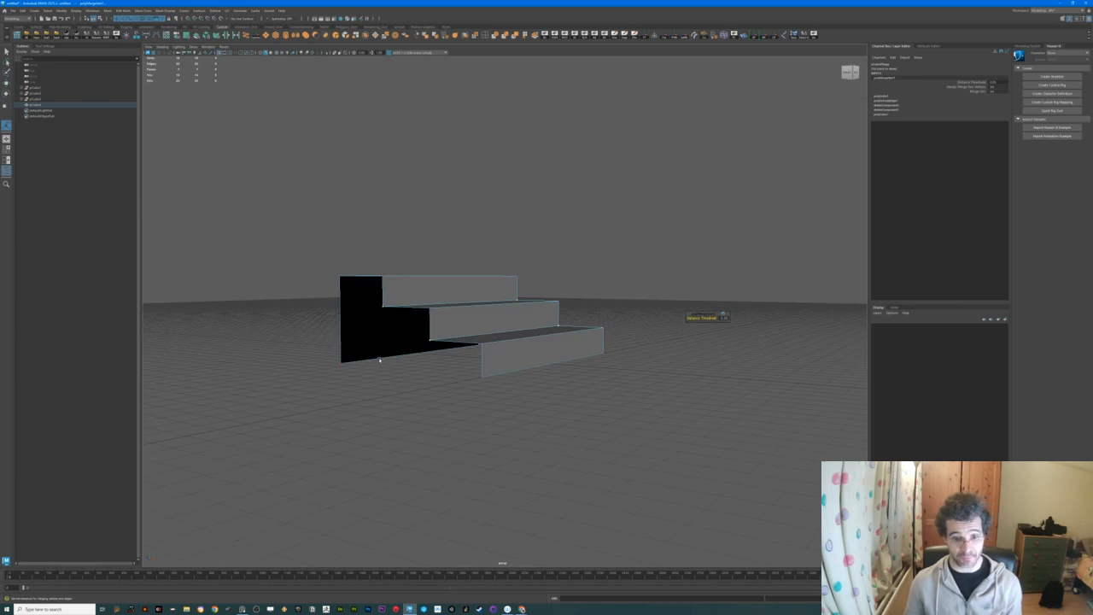
{"action": "right_click_drag", "start_coordinate": [380, 360], "coordinate": [378, 345]}
{"action": "left_click", "coordinate": [385, 355]}
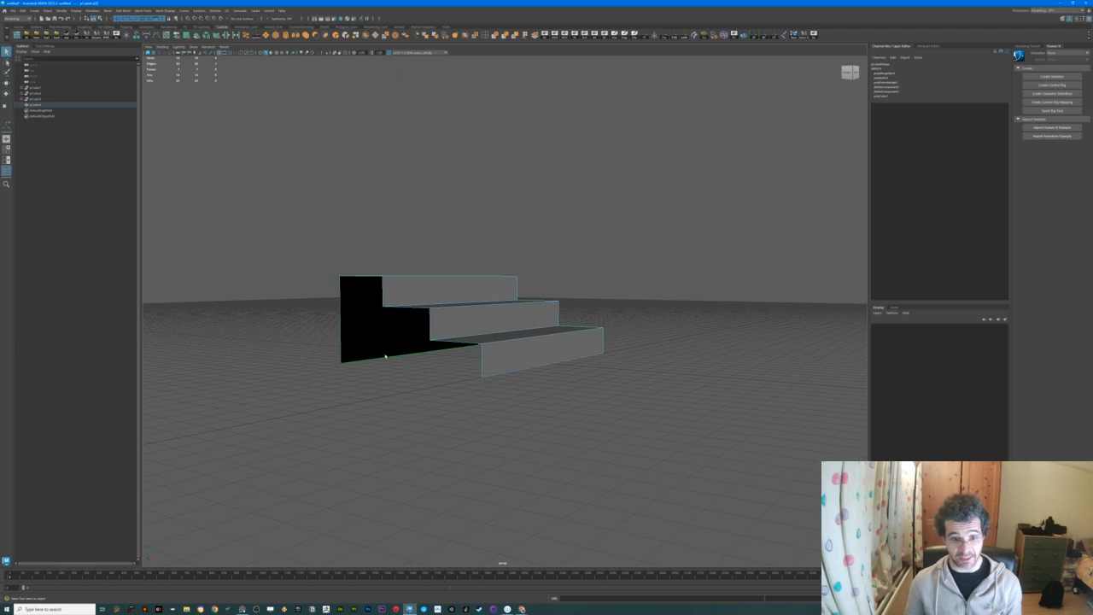
{"action": "left_click_drag", "start_coordinate": [495, 395], "coordinate": [462, 389], "text": "alt"}
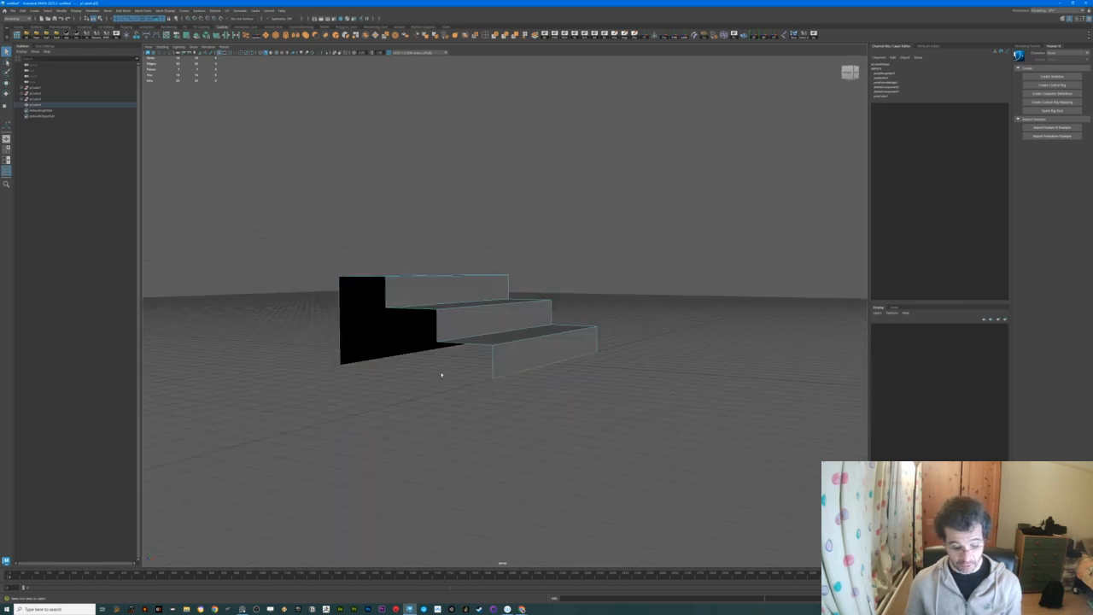
{"action": "right_click_drag", "start_coordinate": [441, 374], "coordinate": [428, 443], "text": "shift"}
{"action": "left_click_drag", "start_coordinate": [434, 427], "coordinate": [466, 373], "text": "alt"}
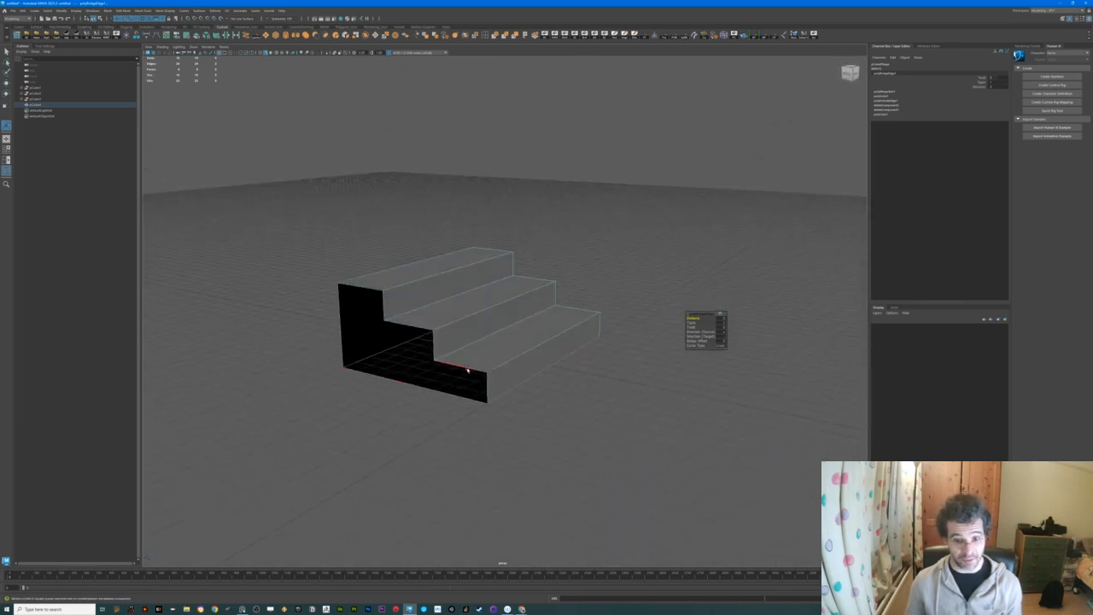
Select the open border edges at the near side of the staircase and close them with Fill Hole
{"action": "left_click", "coordinate": [467, 370]}
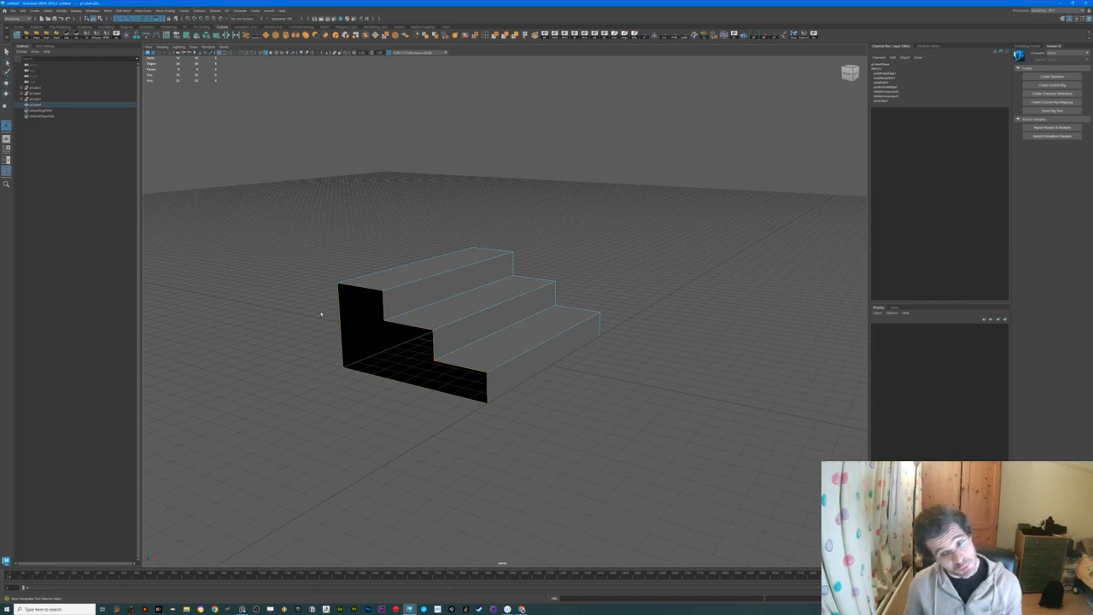
{"action": "mouse_move", "coordinate": [461, 386]}
{"action": "left_mouse_down", "text": "alt"}
{"action": "mouse_move", "coordinate": [475, 420]}
{"action": "mouse_move", "coordinate": [487, 420]}
{"action": "mouse_move", "coordinate": [488, 373]}
{"action": "mouse_move", "coordinate": [459, 376]}
{"action": "left_mouse_up", "text": "alt"}
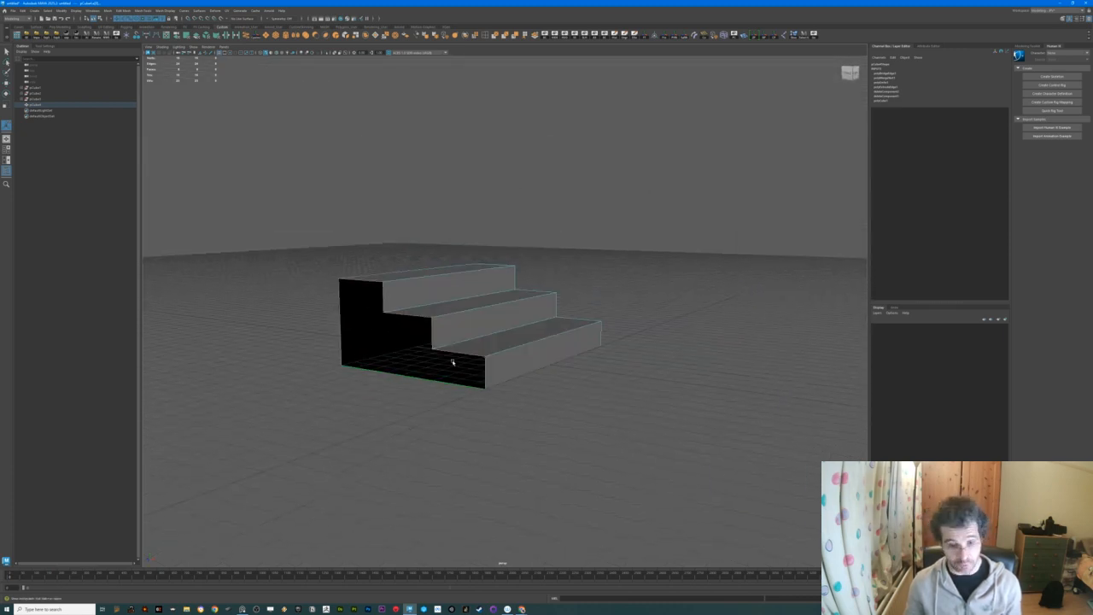
{"action": "right_click", "coordinate": [452, 363], "text": "shift"}
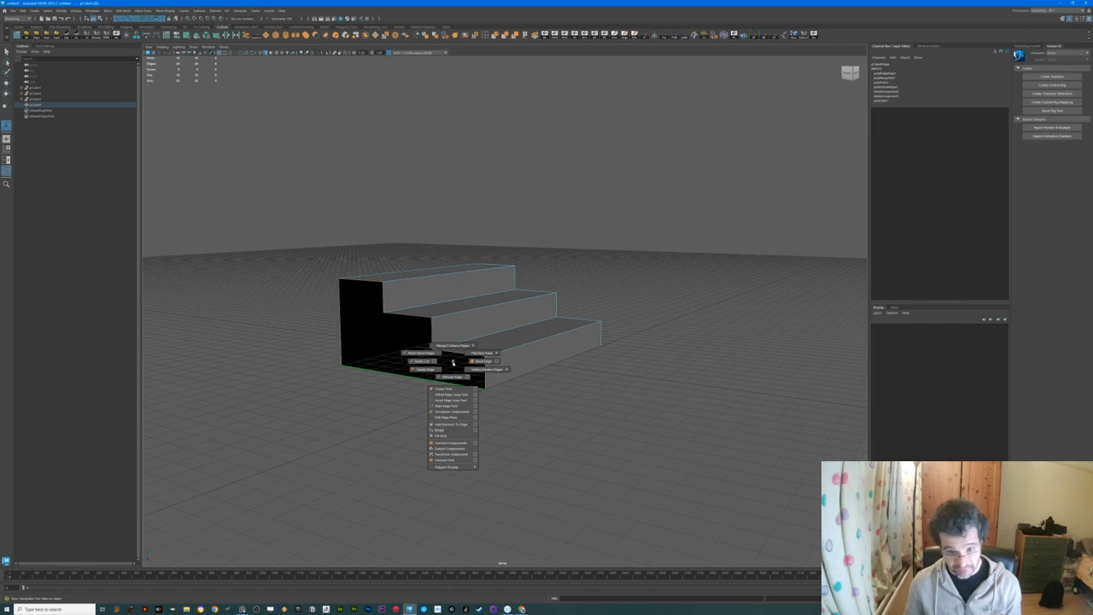
{"action": "right_click_drag", "start_coordinate": [452, 376], "coordinate": [444, 435], "text": "shift"}
{"action": "left_click_drag", "start_coordinate": [442, 420], "coordinate": [366, 336], "text": "alt"}
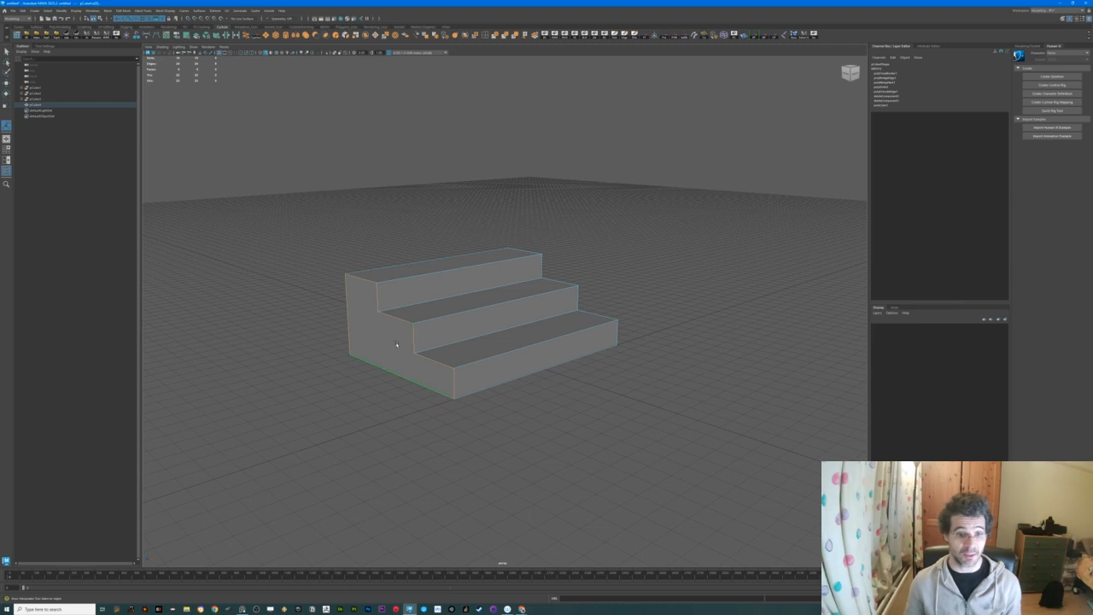
Close the open border on the opposite side of the staircase with Fill Hole and return to object mode
{"action": "left_click_drag", "start_coordinate": [374, 348], "coordinate": [553, 350], "text": "alt"}
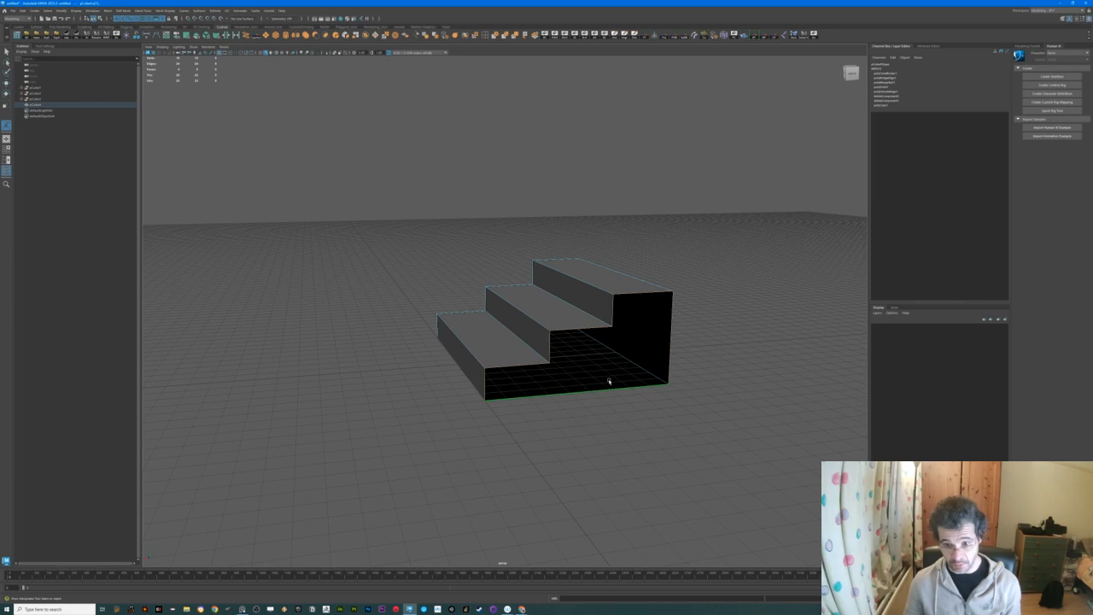
{"action": "right_click_drag", "start_coordinate": [609, 379], "coordinate": [595, 448], "text": "shift"}
{"action": "left_click_drag", "start_coordinate": [593, 451], "coordinate": [534, 324], "text": "alt"}
{"action": "mouse_move", "coordinate": [535, 325]}
{"action": "right_mouse_down"}
{"action": "mouse_move", "coordinate": [566, 317]}
{"action": "mouse_move", "coordinate": [531, 322]}
{"action": "mouse_move", "coordinate": [549, 318]}
{"action": "right_mouse_up"}
Activate the Move tool and examine the closed staircase mesh from above
{"action": "mouse_move", "coordinate": [504, 331]}
{"action": "left_mouse_down", "text": "alt"}
{"action": "mouse_move", "coordinate": [516, 299]}
{"action": "mouse_move", "coordinate": [498, 339]}
{"action": "left_mouse_up", "text": "alt"}
{"action": "middle_click_drag", "start_coordinate": [497, 339], "coordinate": [430, 373], "text": "alt"}
{"action": "mouse_move", "coordinate": [430, 373]}
{"action": "left_mouse_down", "text": "alt"}
{"action": "mouse_move", "coordinate": [342, 366]}
{"action": "mouse_move", "coordinate": [380, 385]}
{"action": "mouse_move", "coordinate": [419, 377]}
{"action": "mouse_move", "coordinate": [402, 373]}
{"action": "mouse_move", "coordinate": [390, 375]}
{"action": "mouse_move", "coordinate": [429, 383]}
{"action": "left_mouse_up", "text": "alt"}
{"action": "key", "text": "w"}
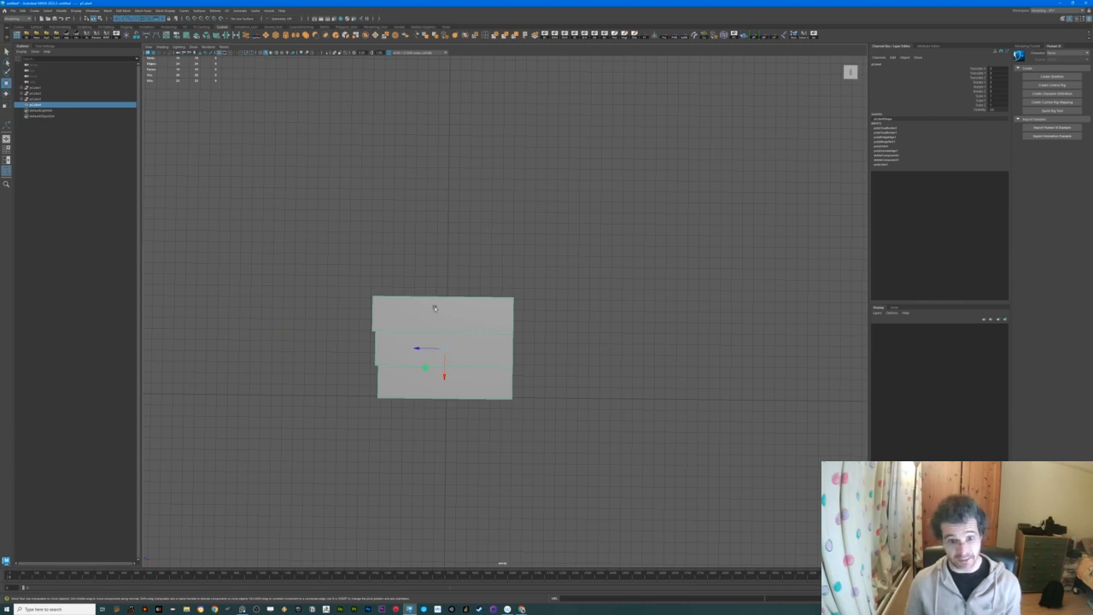
{"action": "left_click_drag", "start_coordinate": [418, 384], "coordinate": [422, 419], "text": "alt"}
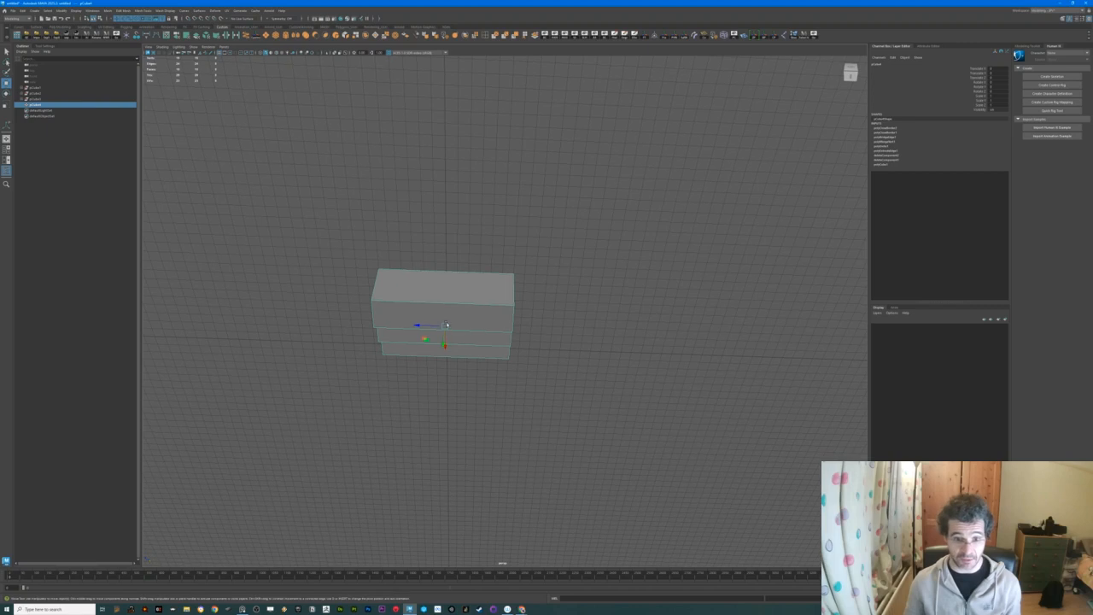
{"action": "left_click_drag", "start_coordinate": [471, 348], "coordinate": [492, 326], "text": "alt"}
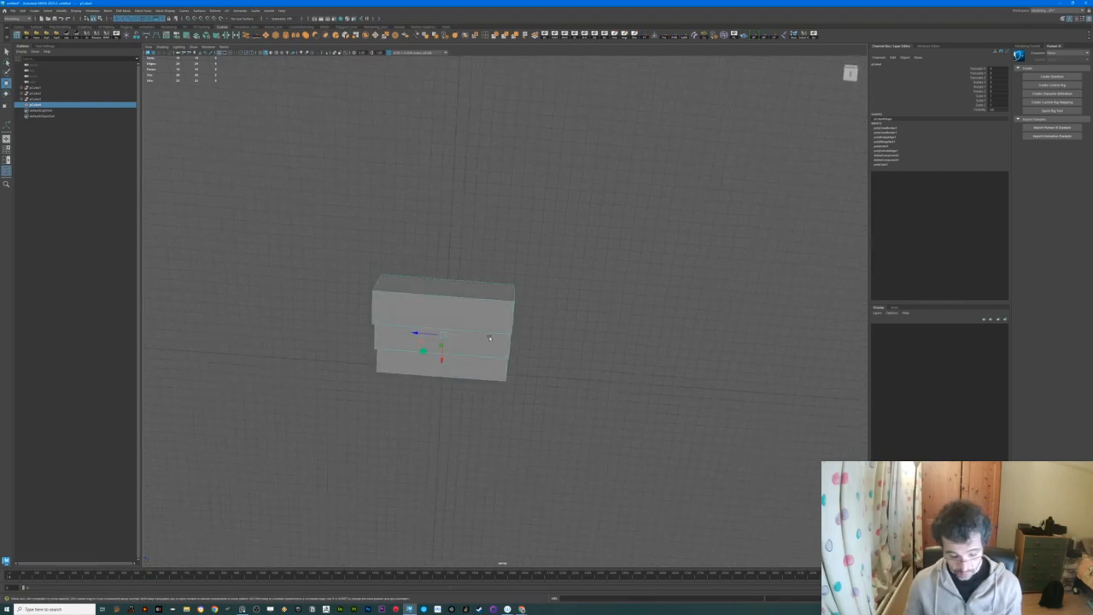
Relocate the staircase's pivot from its centre to the rear corner at one end of the mesh
{"action": "left_click", "coordinate": [490, 338]}
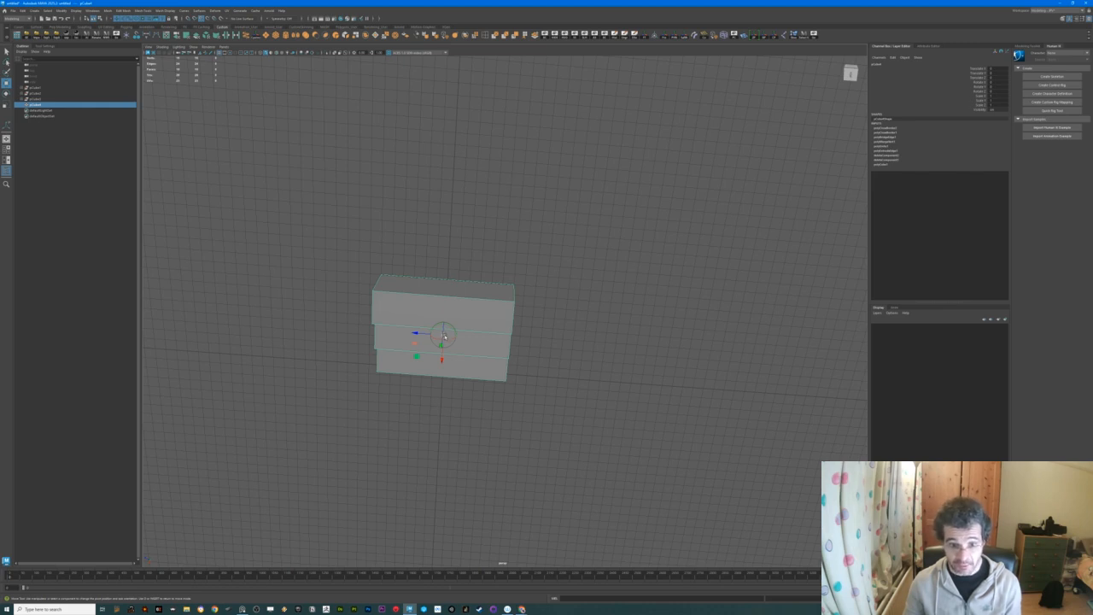
{"action": "scroll", "coordinate": [445, 338], "scroll_direction": "down", "scroll_amount": 1}
{"action": "key", "text": "ctrl+z"}
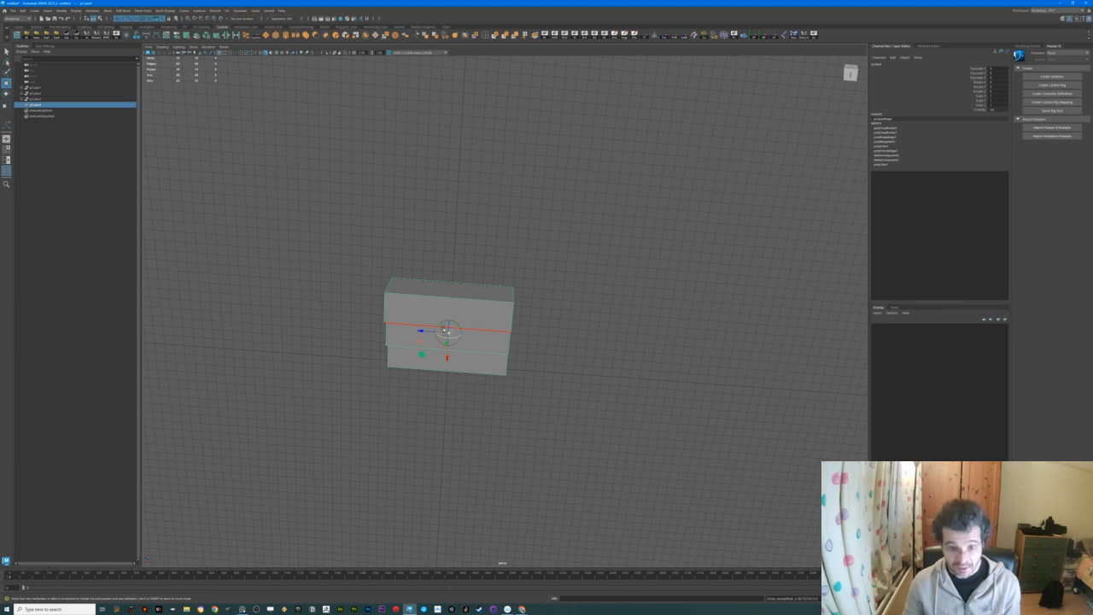
{"action": "left_click_drag", "start_coordinate": [449, 333], "coordinate": [393, 282]}
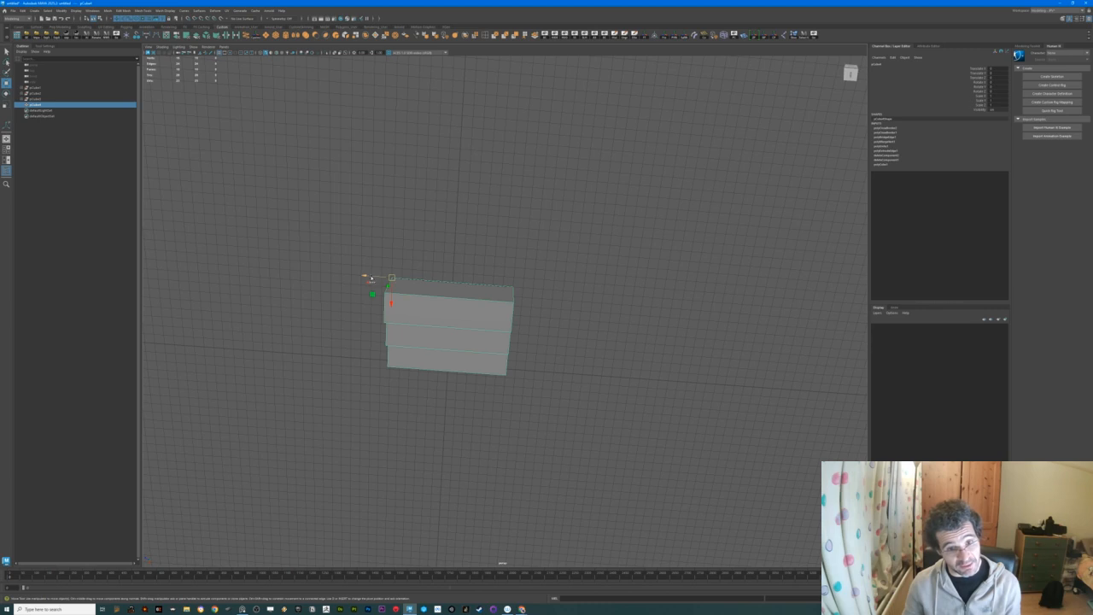
Duplicate the staircase and move the copy along the Z axis, leaving a gap beside the original
{"action": "left_click_drag", "start_coordinate": [365, 277], "coordinate": [577, 316]}
{"action": "middle_click_drag", "start_coordinate": [577, 316], "coordinate": [489, 310], "text": "alt"}
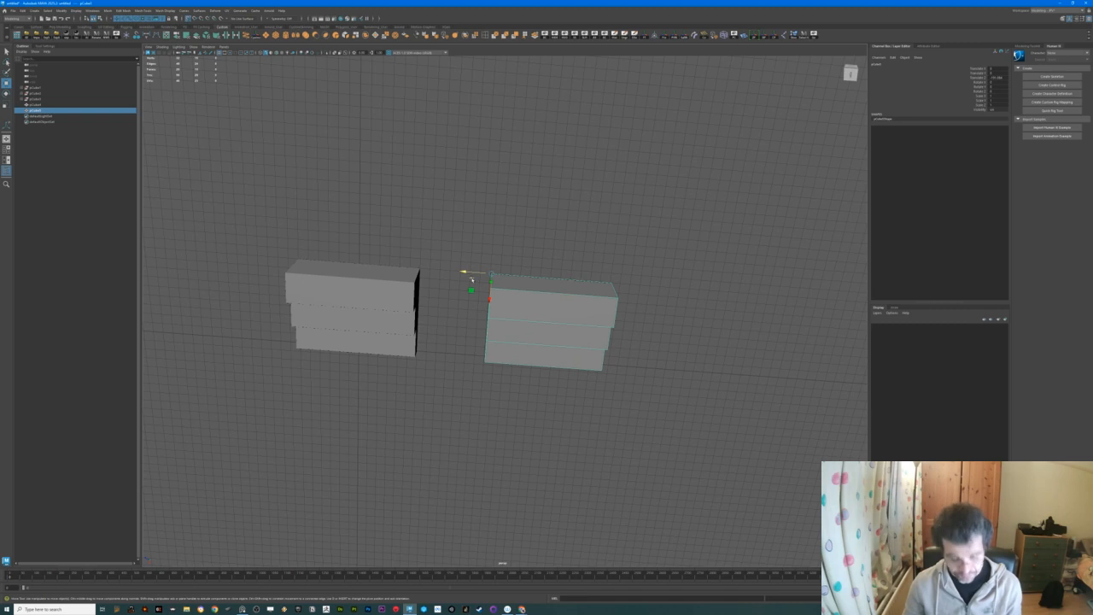
{"action": "left_click_drag", "start_coordinate": [494, 275], "coordinate": [464, 273]}
Show the four-view layout and turn the top view until both staircases lie side by side with the copy fully framed
{"action": "key", "text": "space"}
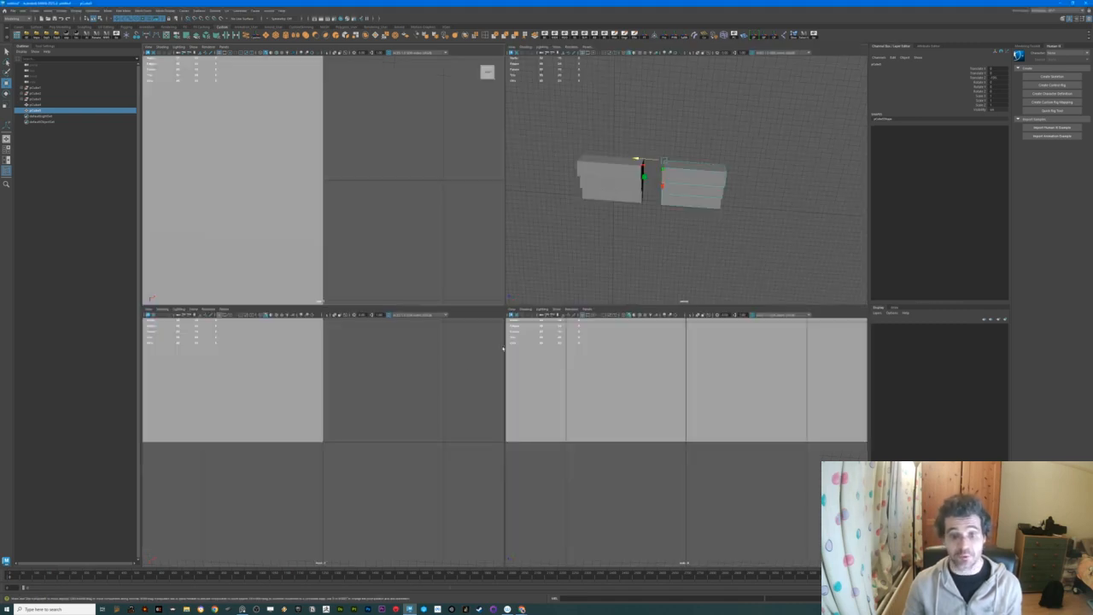
{"action": "scroll", "coordinate": [354, 181], "scroll_direction": "down", "scroll_amount": 5}
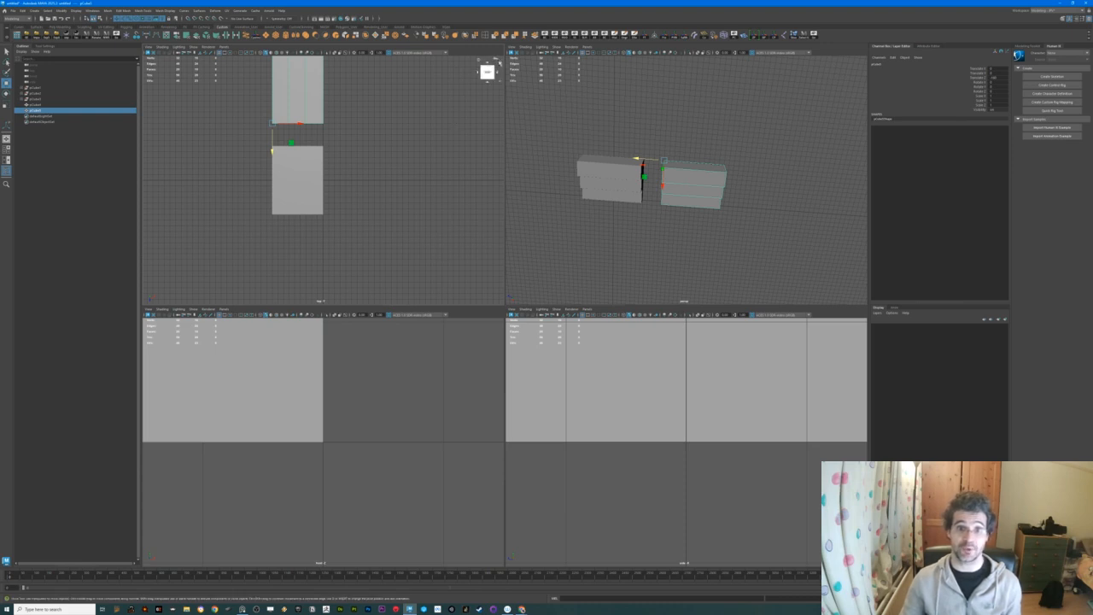
{"action": "left_click", "coordinate": [498, 61]}
{"action": "left_click", "coordinate": [498, 61]}
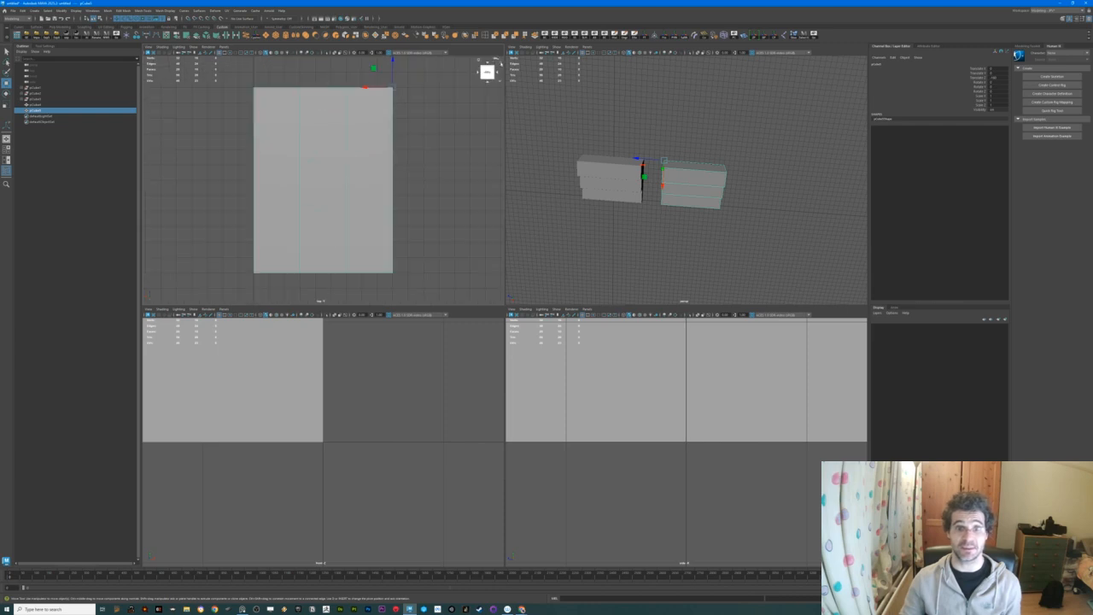
{"action": "left_click", "coordinate": [497, 61]}
{"action": "scroll", "coordinate": [392, 243], "scroll_direction": "down", "scroll_amount": 2}
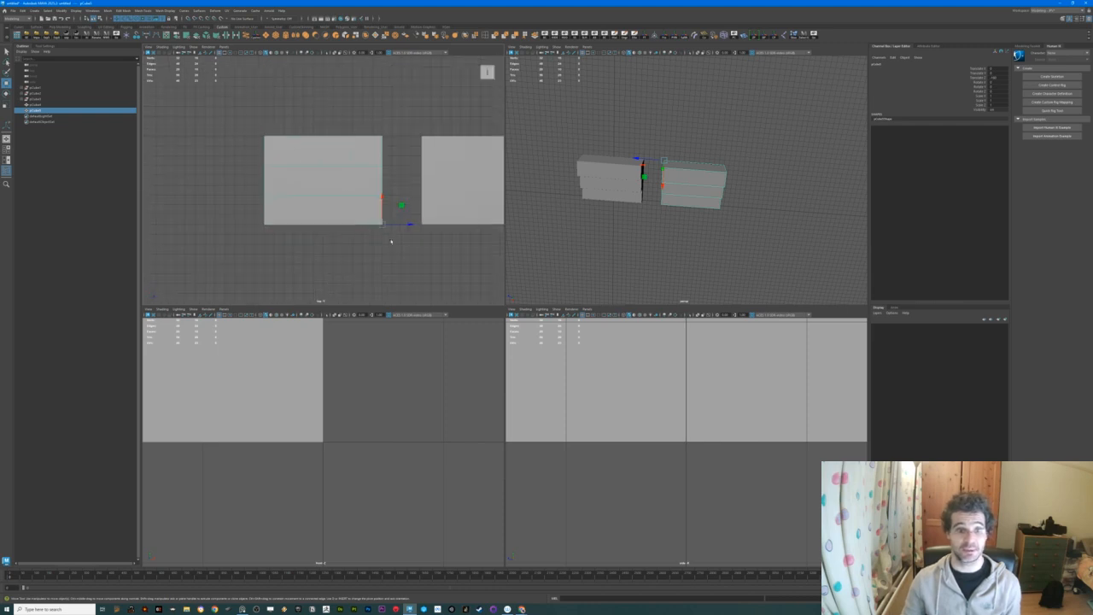
{"action": "scroll", "coordinate": [392, 242], "scroll_direction": "down", "scroll_amount": 2}
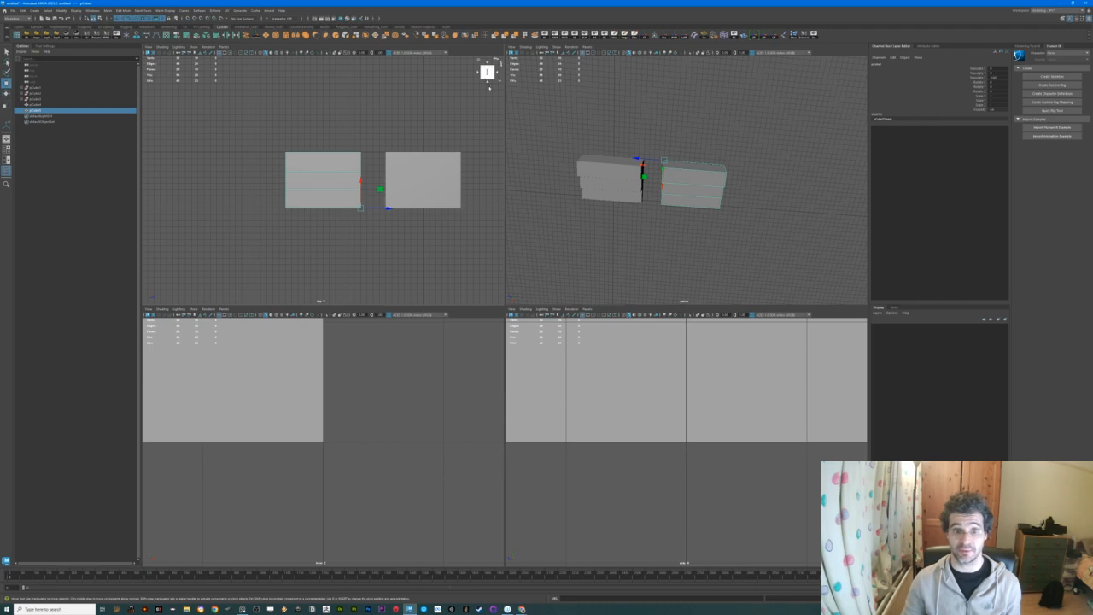
{"action": "left_click", "coordinate": [499, 62]}
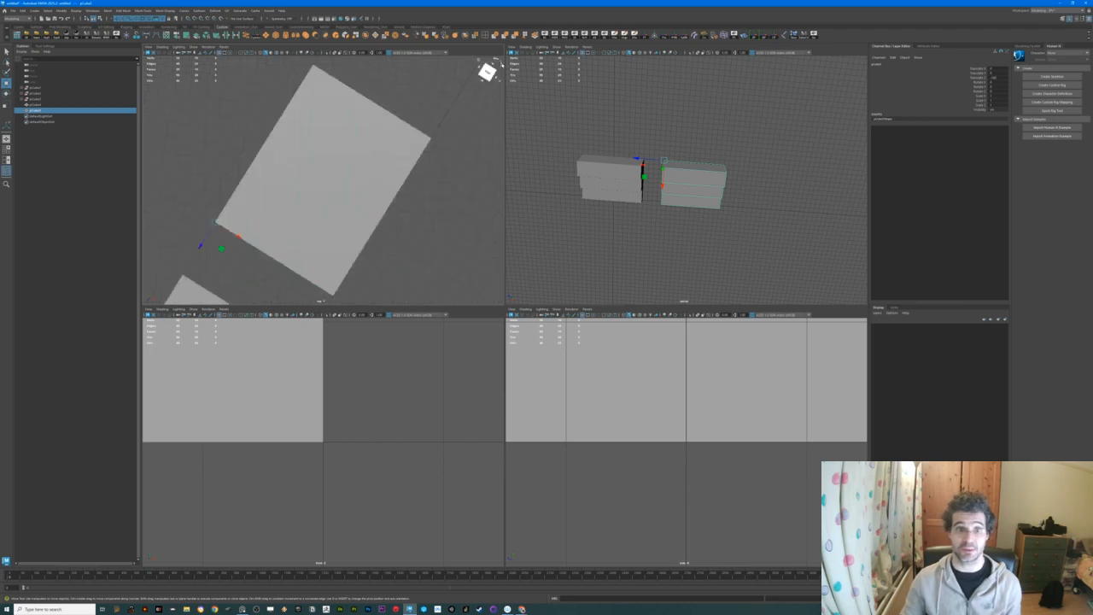
{"action": "scroll", "coordinate": [333, 186], "scroll_direction": "down", "scroll_amount": 2}
{"action": "scroll", "coordinate": [333, 186], "scroll_direction": "down", "scroll_amount": 2}
{"action": "middle_click_drag", "start_coordinate": [332, 186], "coordinate": [362, 203], "text": "alt"}
{"action": "scroll", "coordinate": [367, 235], "scroll_direction": "up", "scroll_amount": 2}
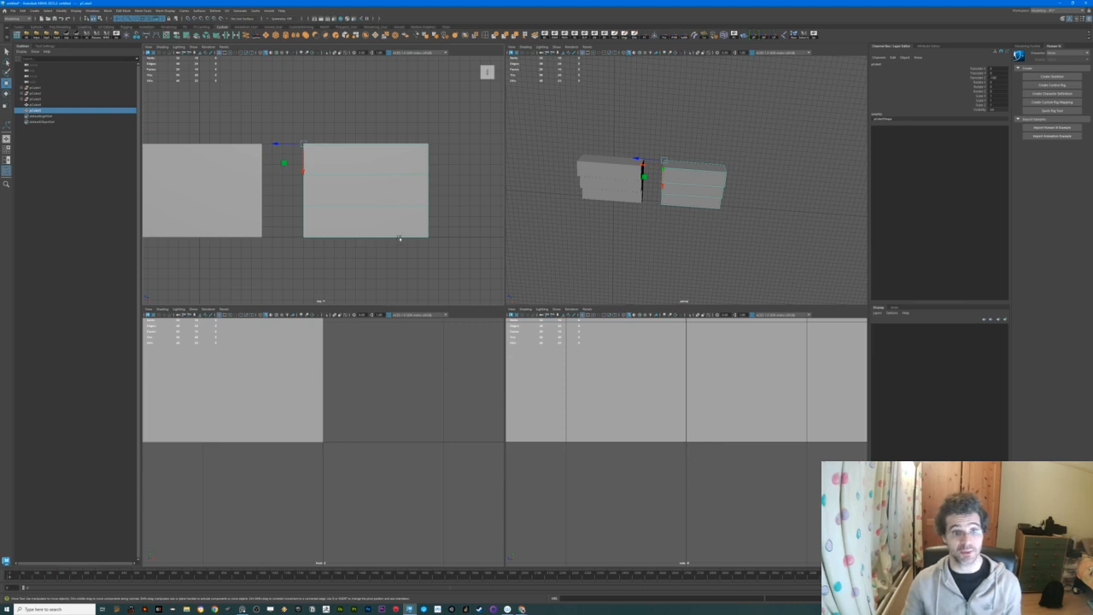
{"action": "middle_click_drag", "start_coordinate": [366, 225], "coordinate": [405, 236], "text": "alt"}
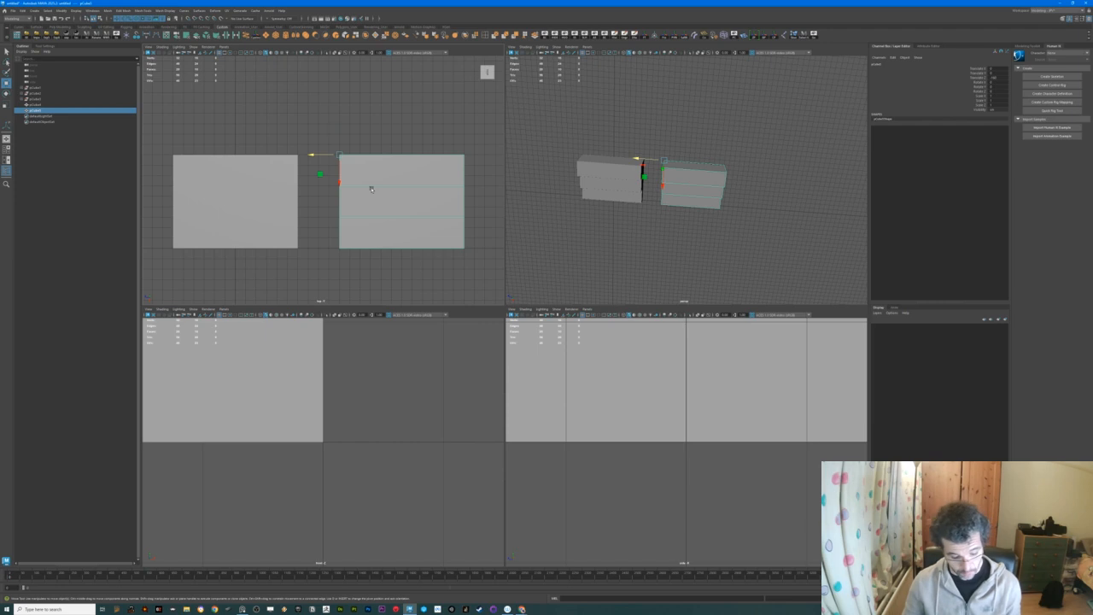
Slice the copied staircase diagonally at 45° from its inner rear corner with the Multi-Cut tool in the top view
{"action": "key", "text": "ctrl+shift+x"}
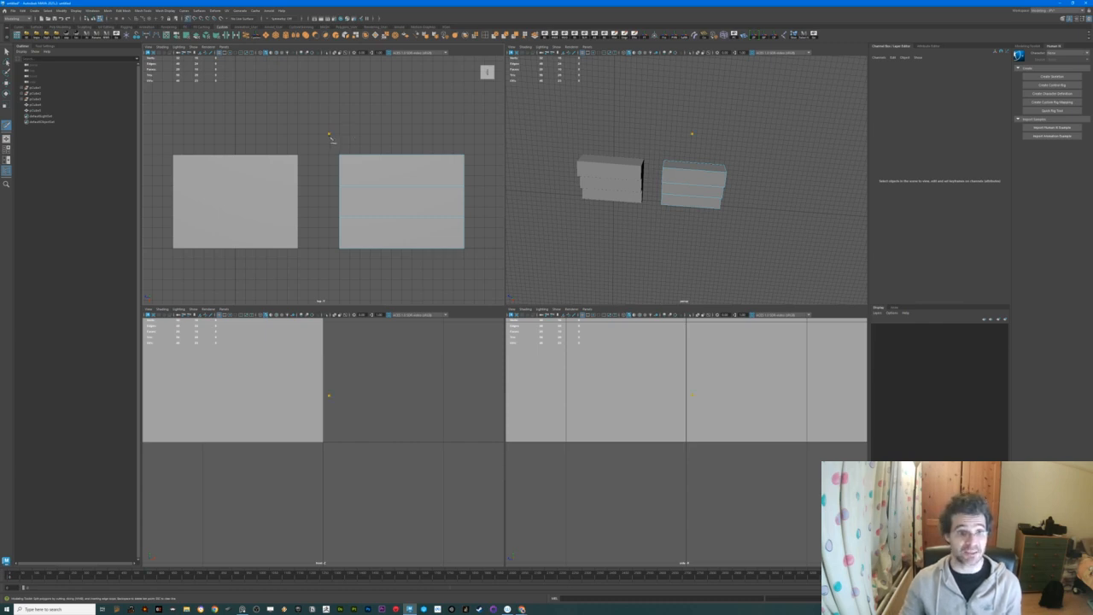
{"action": "right_click", "coordinate": [333, 138]}
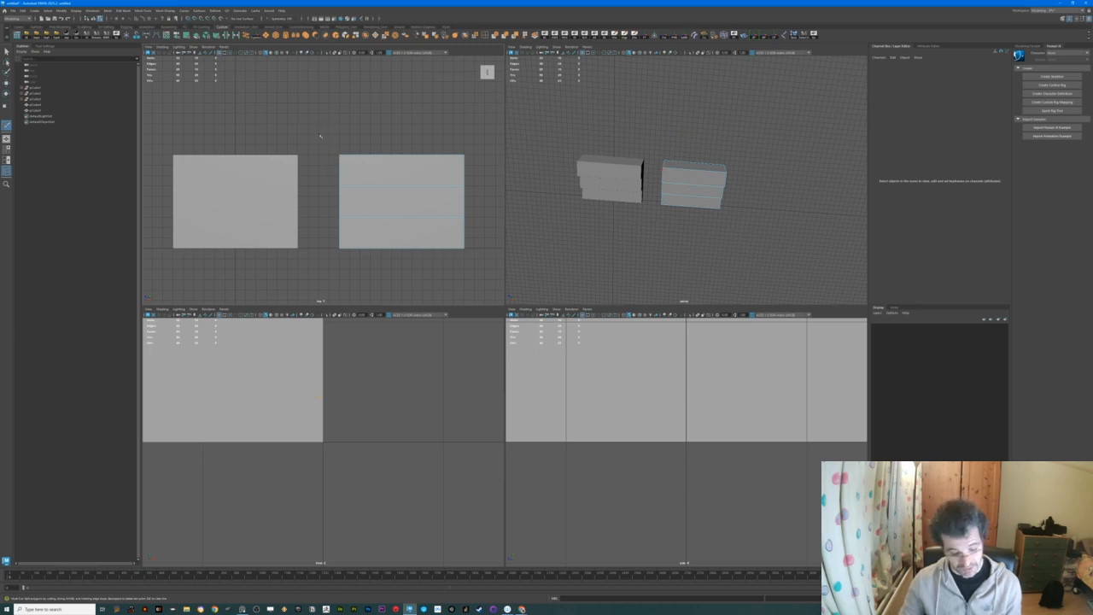
{"action": "left_click_drag", "start_coordinate": [319, 135], "coordinate": [450, 262]}
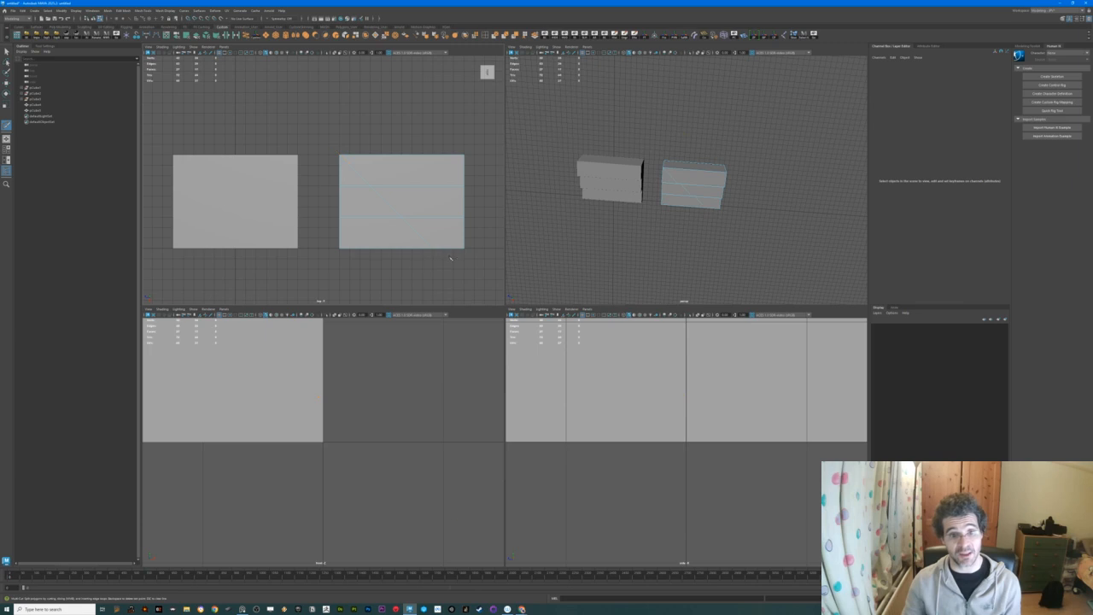
Delete the copy's faces on the outer side of the diagonal cut and return to object mode
{"action": "right_click", "coordinate": [407, 204]}
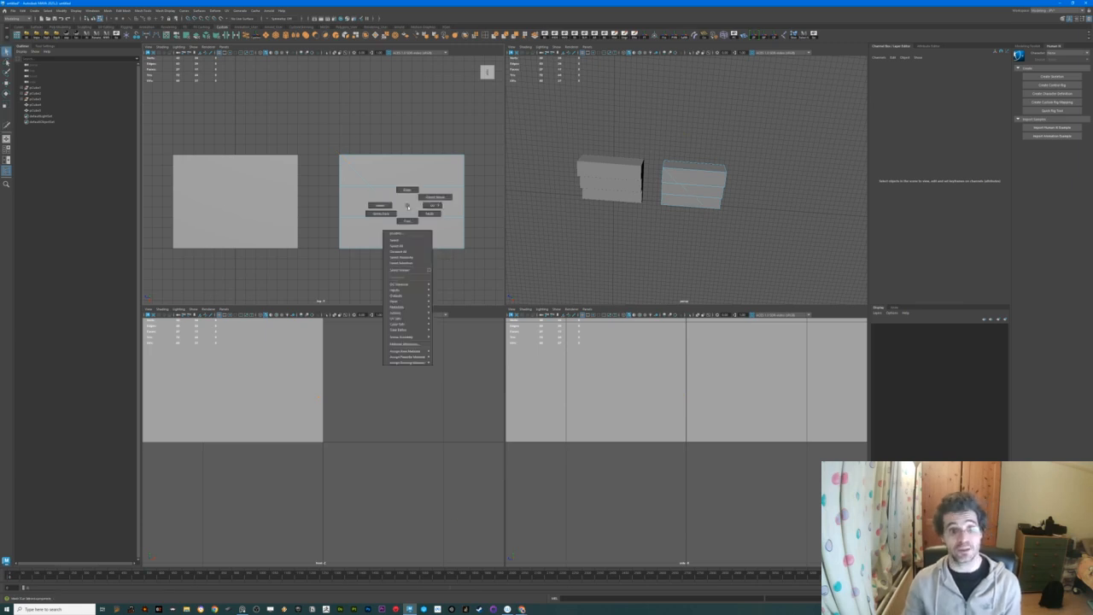
{"action": "right_click_drag", "start_coordinate": [408, 207], "coordinate": [408, 222]}
{"action": "left_click_drag", "start_coordinate": [493, 123], "coordinate": [392, 264]}
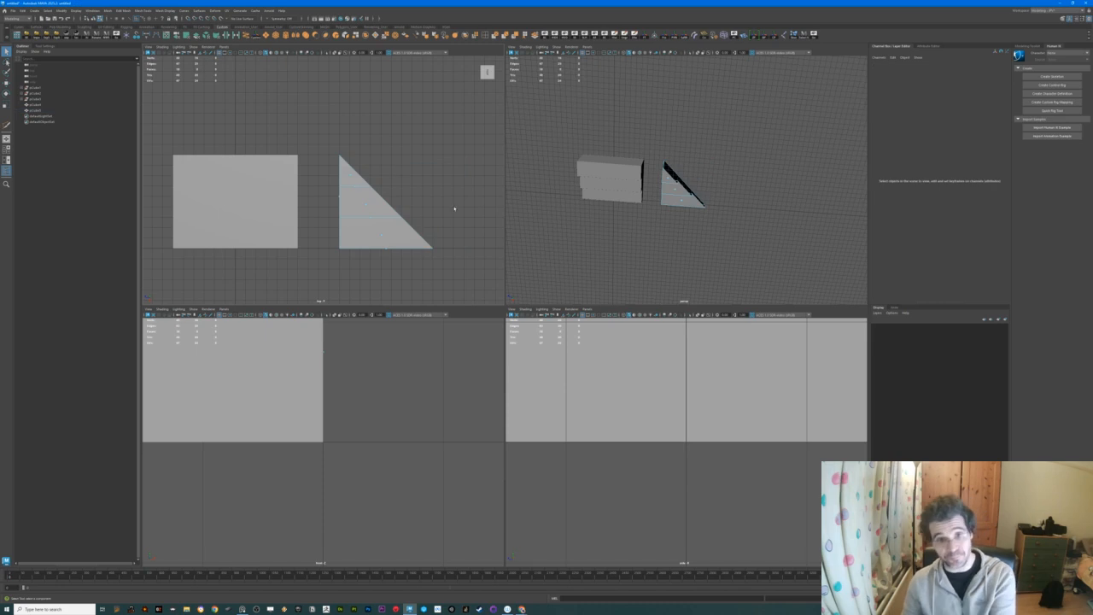
{"action": "left_click_drag", "start_coordinate": [419, 217], "coordinate": [402, 222], "text": "alt"}
{"action": "right_click_drag", "start_coordinate": [395, 225], "coordinate": [414, 221]}
{"action": "mouse_move", "coordinate": [568, 230]}
{"action": "left_mouse_down", "text": "alt"}
{"action": "mouse_move", "coordinate": [564, 206]}
{"action": "mouse_move", "coordinate": [559, 214]}
{"action": "left_mouse_up", "text": "alt"}
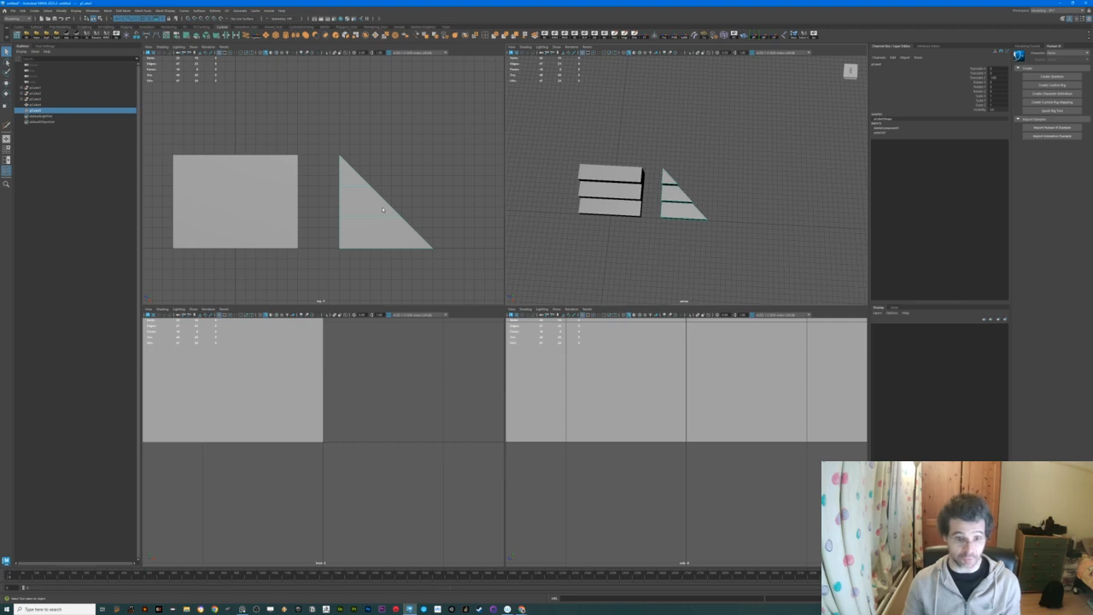
Duplicate the triangular staircase section and move the new copy along Z, away from the first one
{"action": "key", "text": "w"}
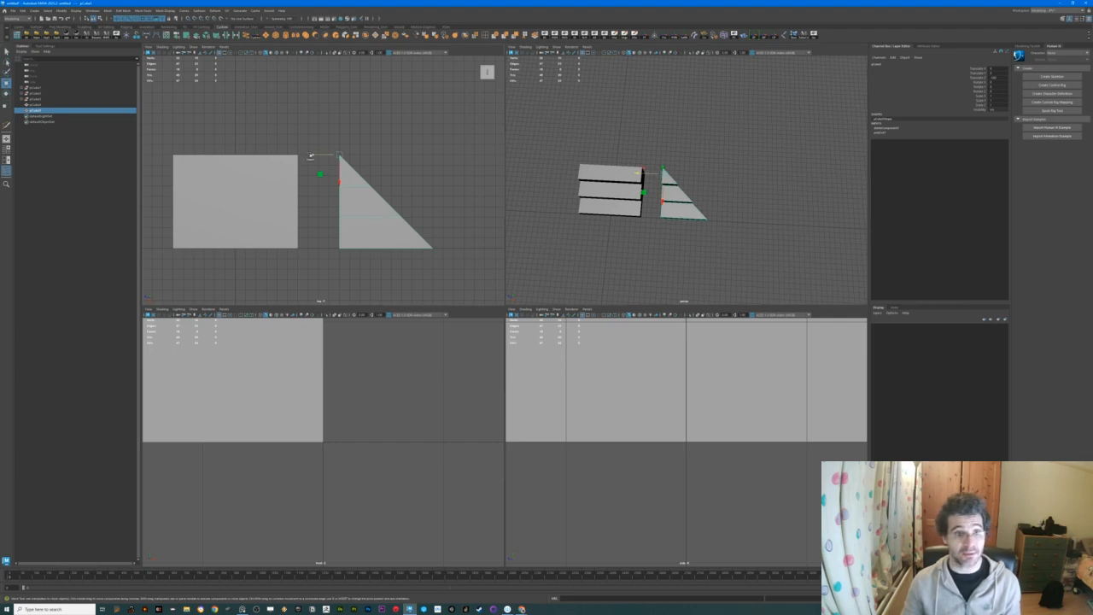
{"action": "key", "text": "ctrl+d"}
{"action": "left_click_drag", "start_coordinate": [311, 157], "coordinate": [387, 171]}
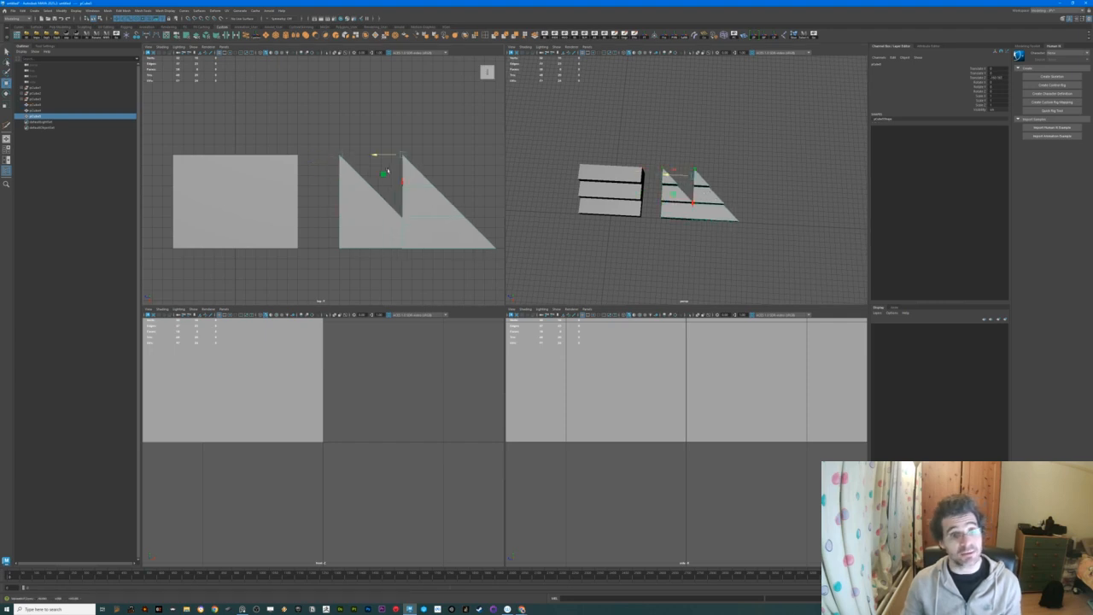
{"action": "left_click_drag", "start_coordinate": [704, 203], "coordinate": [682, 206], "text": "alt"}
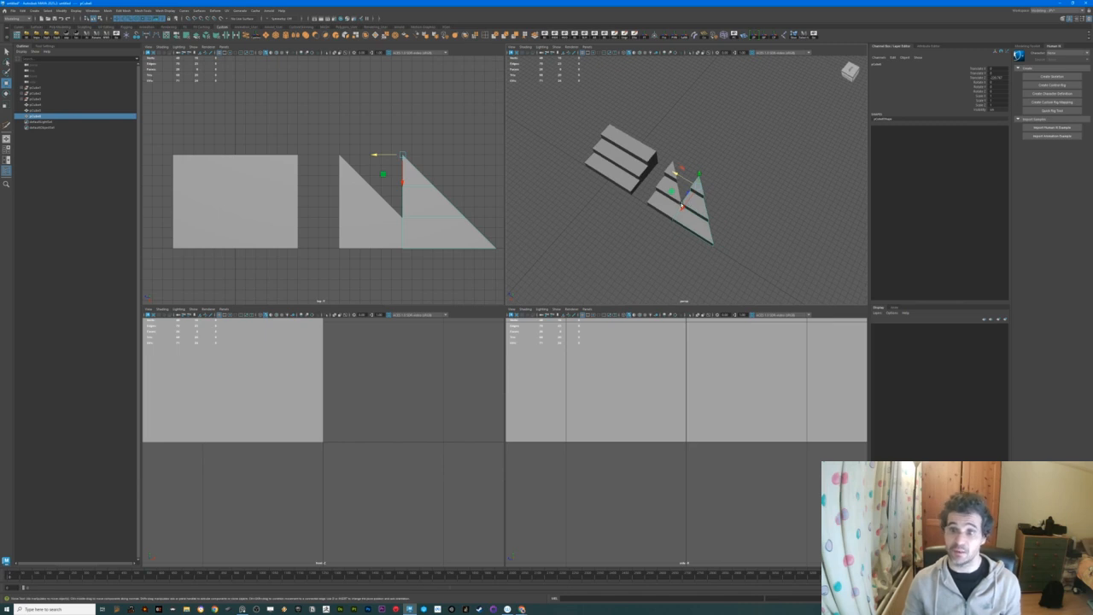
{"action": "left_click_drag", "start_coordinate": [681, 206], "coordinate": [686, 203], "text": "alt"}
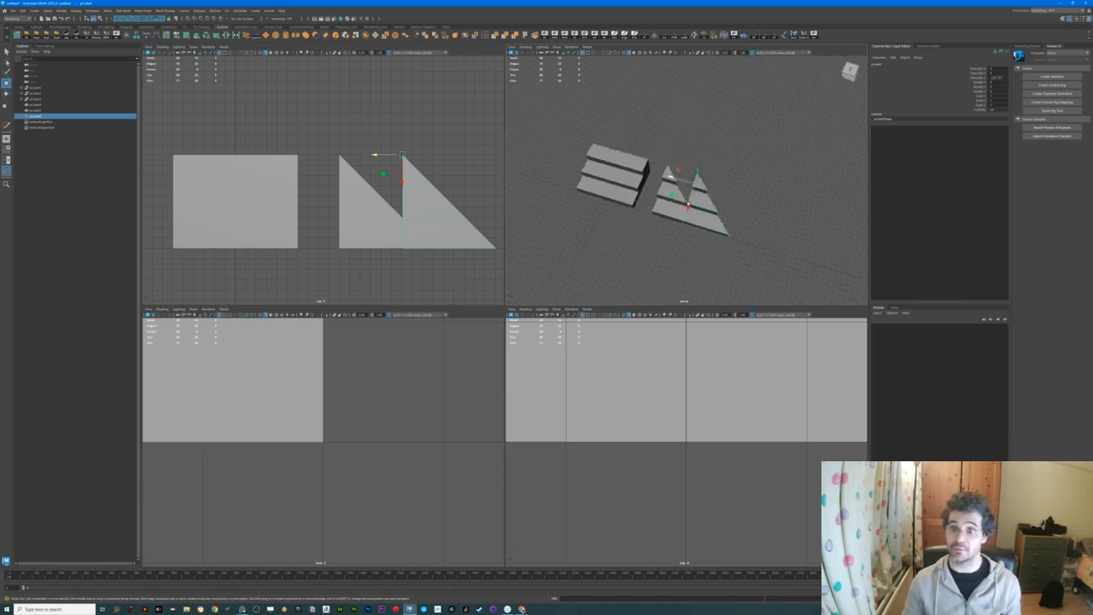
Try rotating the duplicated triangular section about its corner pivot, and undo the rotation
{"action": "key", "text": "r"}
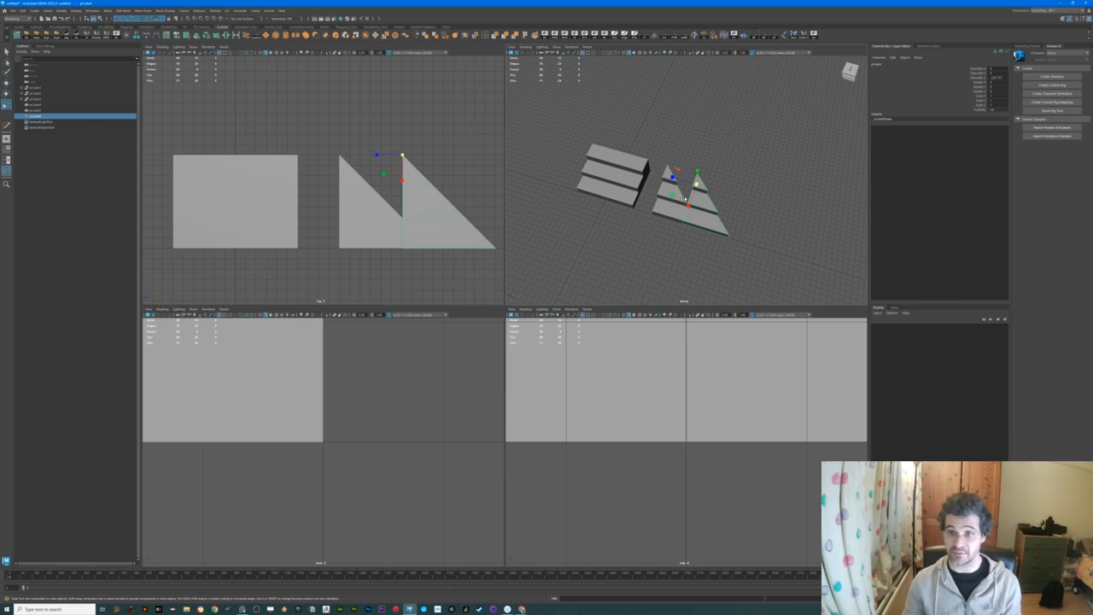
{"action": "key", "text": "e"}
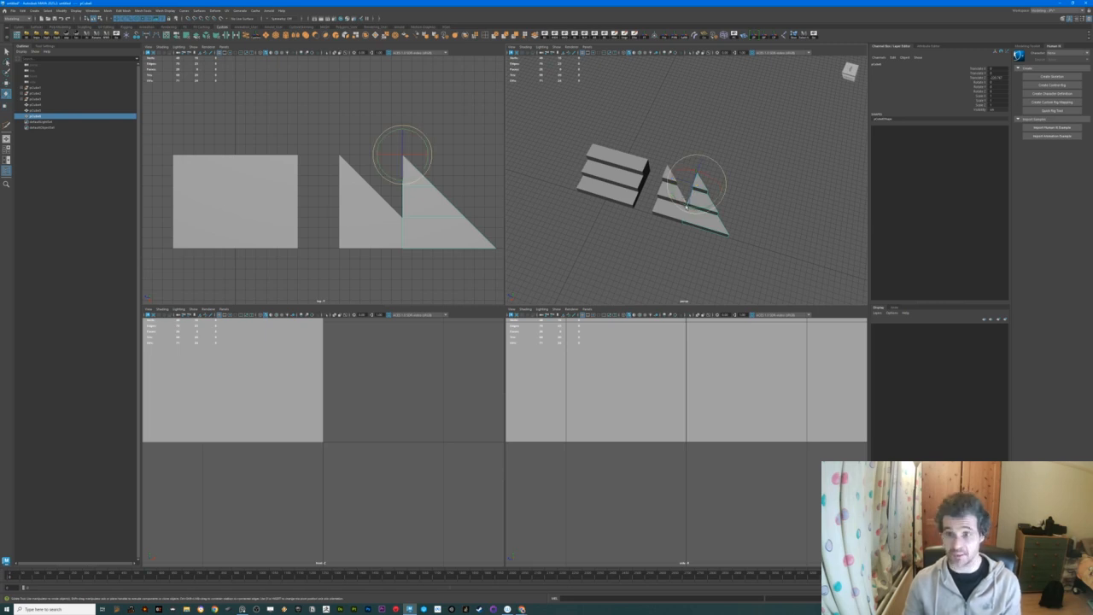
{"action": "left_click_drag", "start_coordinate": [686, 206], "coordinate": [777, 170]}
{"action": "middle_click_drag", "start_coordinate": [445, 203], "coordinate": [444, 218], "text": "alt"}
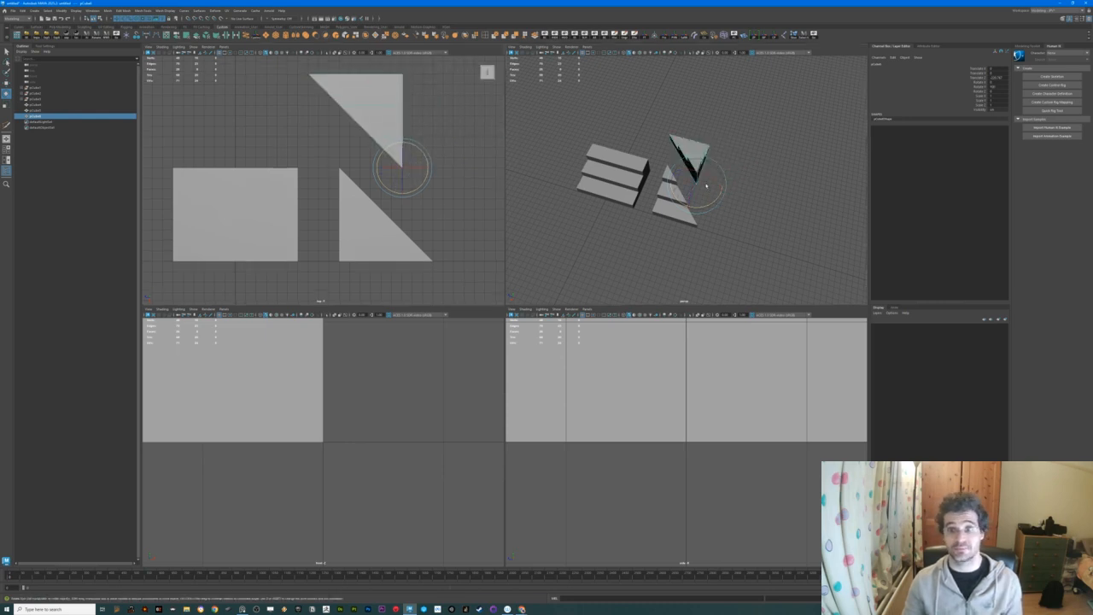
{"action": "left_click_drag", "start_coordinate": [703, 184], "coordinate": [675, 199]}
{"action": "key", "text": "ctrl+z"}
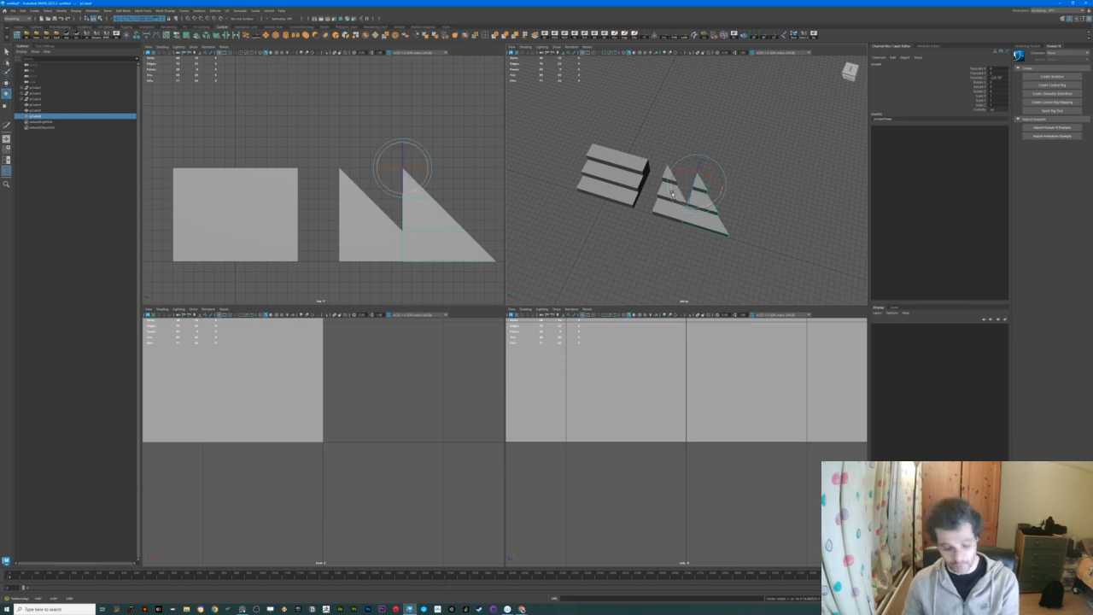
Rotate the duplicated triangular section 180° about the vertical axis and mirror it with a negative Scale X
{"action": "left_click_drag", "start_coordinate": [672, 195], "coordinate": [824, 144]}
{"action": "left_click_drag", "start_coordinate": [732, 202], "coordinate": [638, 191], "text": "alt"}
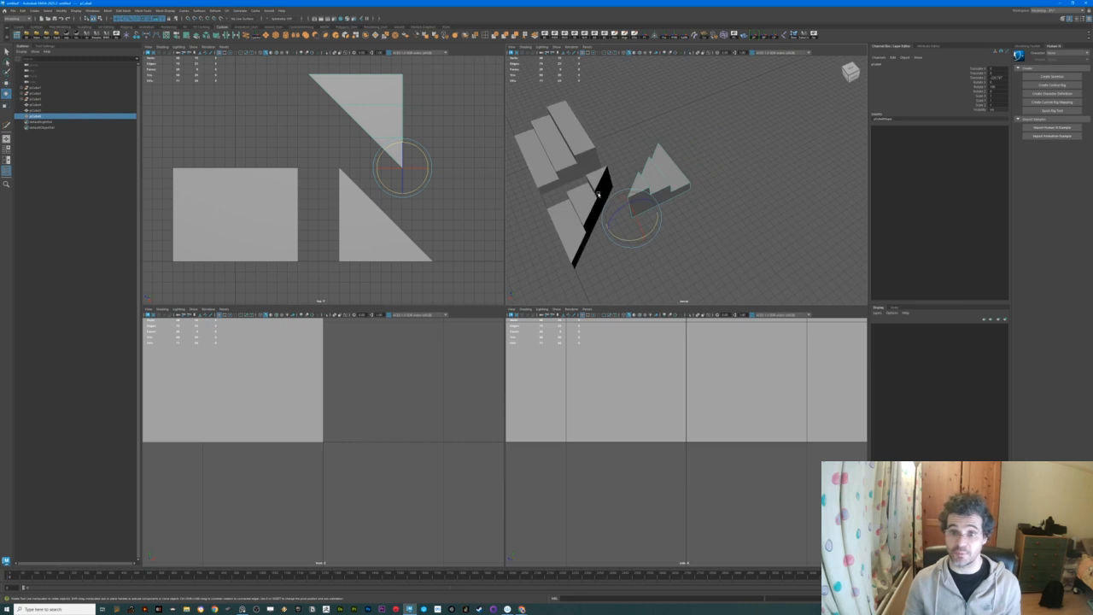
{"action": "key", "text": "w"}
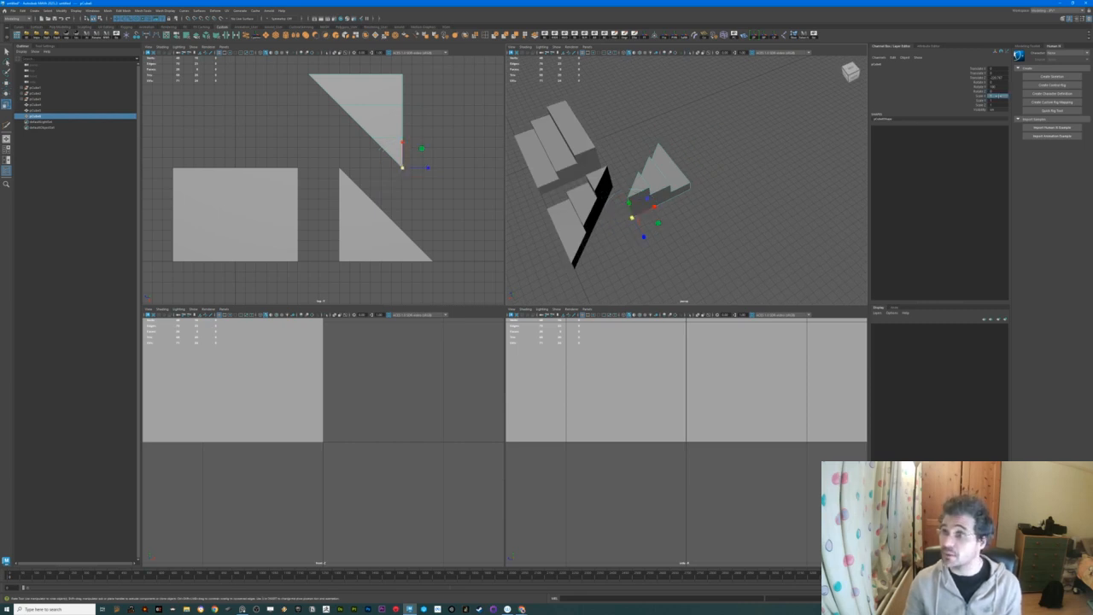
{"action": "type", "text": "1"}
{"action": "key", "text": "Return"}
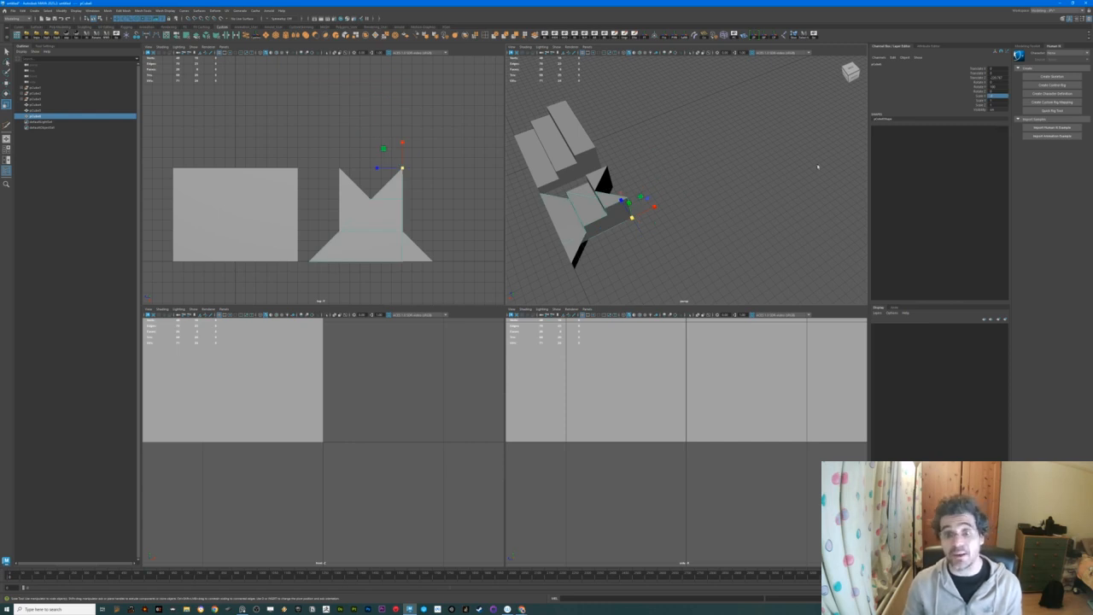
Try mirroring the duplicated section with a negative Scale Z as well, and undo it
{"action": "left_click", "coordinate": [995, 107]}
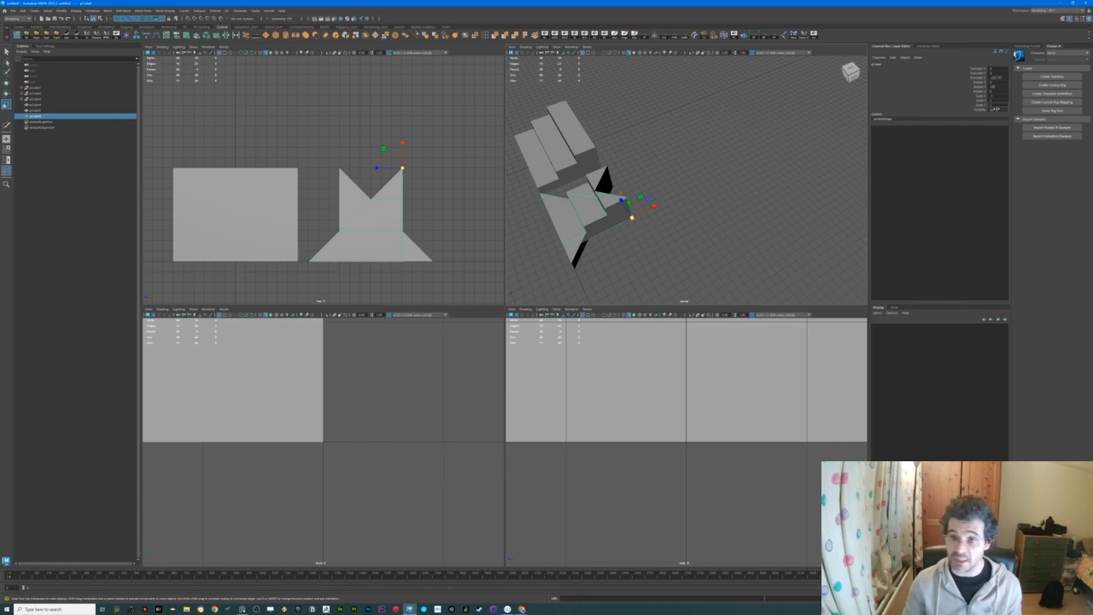
{"action": "key", "text": "Return"}
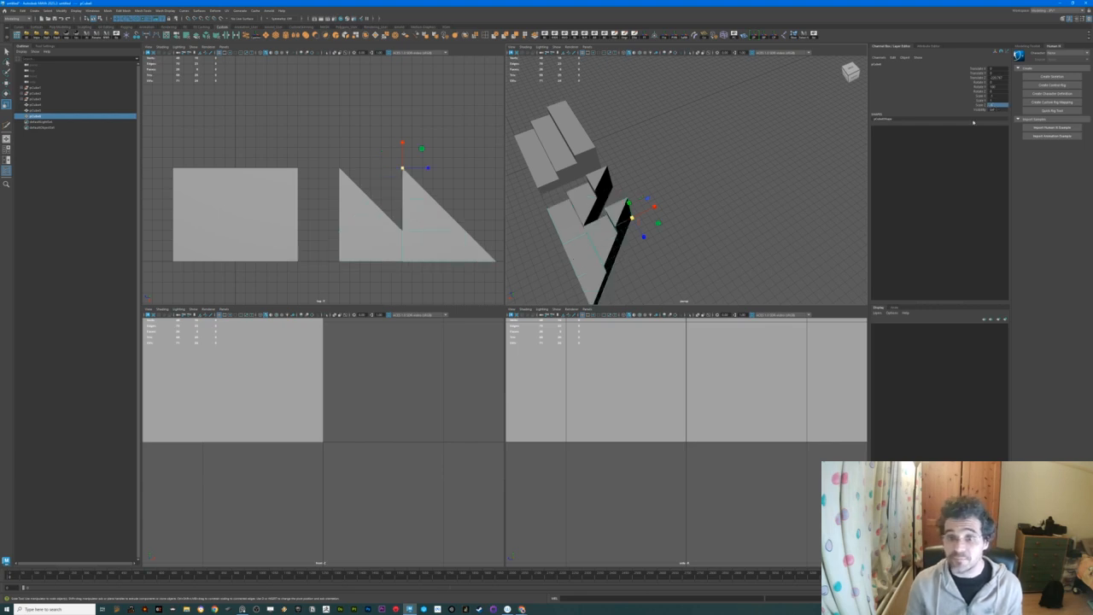
{"action": "key", "text": "ctrl+z"}
Rotate the mirrored section 90° about the vertical axis so its diagonal side faces the other section's cut
{"action": "left_click_drag", "start_coordinate": [699, 232], "coordinate": [625, 234], "text": "alt"}
{"action": "key", "text": "e"}
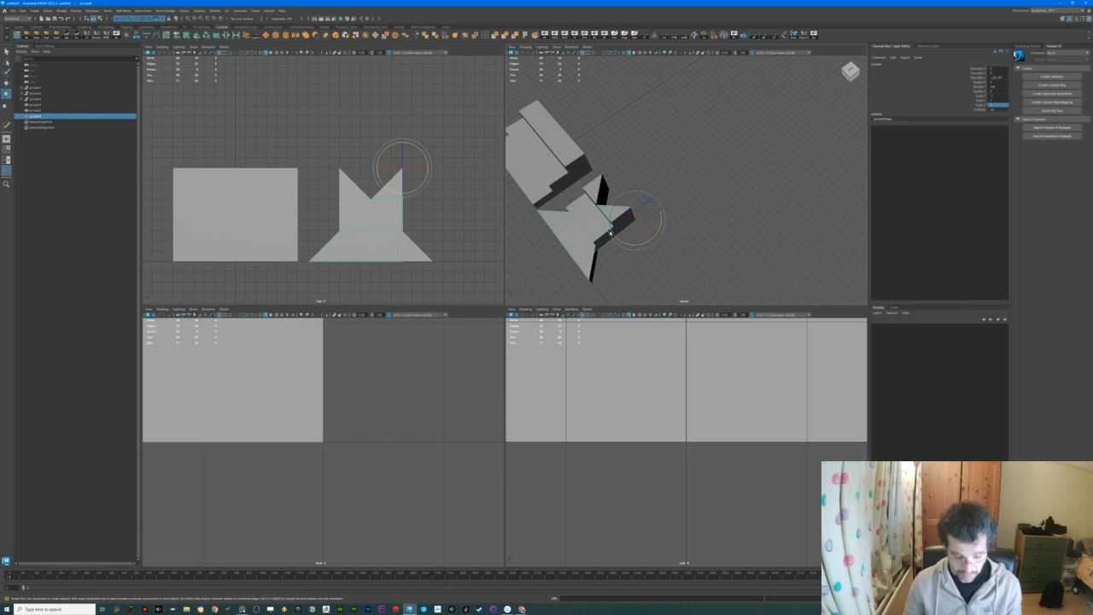
{"action": "left_click_drag", "start_coordinate": [633, 245], "coordinate": [671, 242]}
{"action": "left_click_drag", "start_coordinate": [597, 236], "coordinate": [647, 254], "text": "alt"}
Move the mirrored section against the other section's diagonal cut to form a square corner, and select both pieces
{"action": "key", "text": "w"}
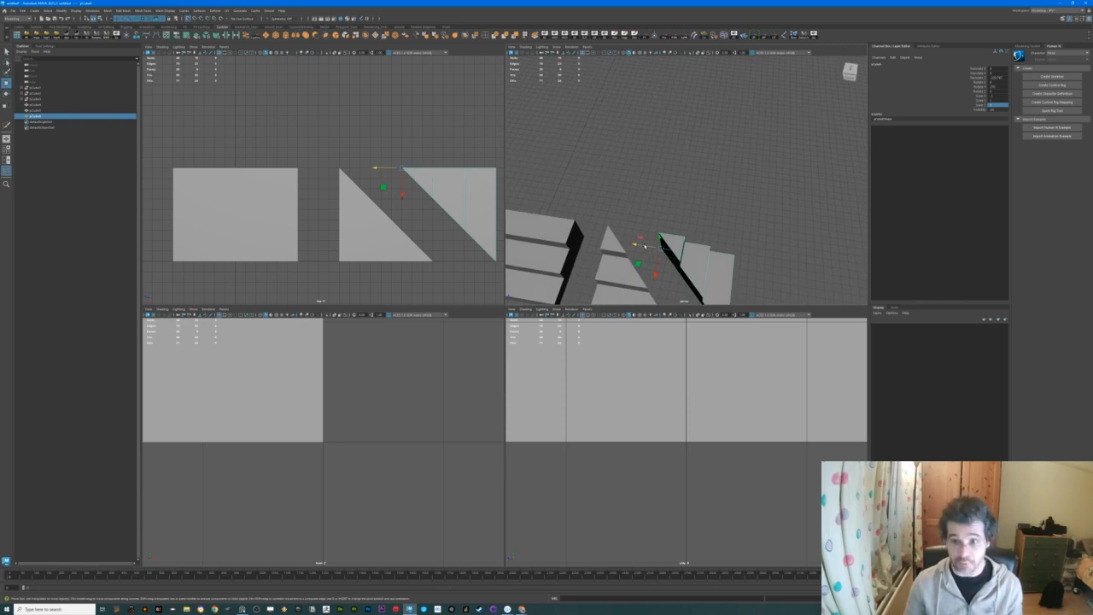
{"action": "key", "text": "ctrl+z"}
{"action": "key", "text": "ctrl+z"}
{"action": "scroll", "coordinate": [630, 247], "scroll_direction": "down", "scroll_amount": 5}
{"action": "left_click_drag", "start_coordinate": [650, 227], "coordinate": [656, 238], "text": "alt"}
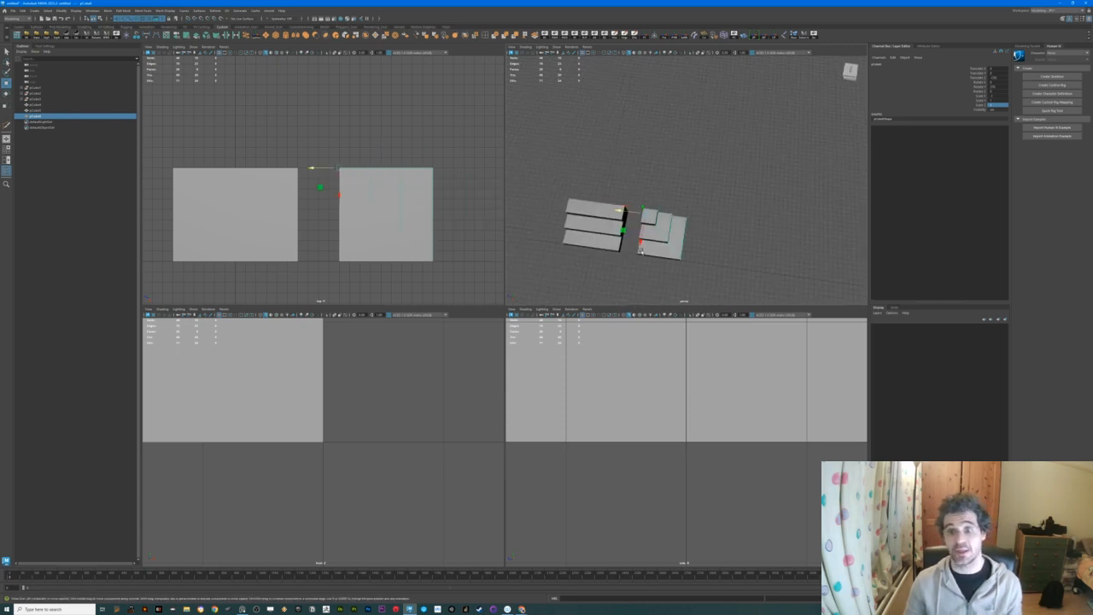
{"action": "left_click_drag", "start_coordinate": [712, 208], "coordinate": [653, 266]}
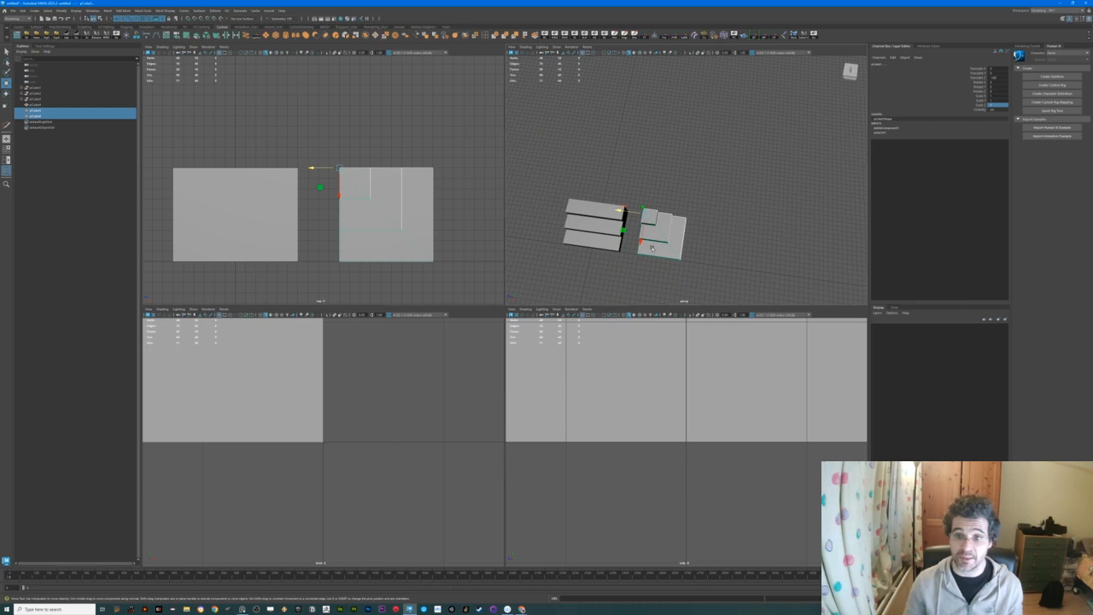
Combine the two selected corner staircase sections into a single mesh
{"action": "scroll", "coordinate": [683, 230], "scroll_direction": "up", "scroll_amount": 3}
{"action": "left_click", "coordinate": [696, 220]}
{"action": "left_click", "coordinate": [628, 275]}
{"action": "left_click_drag", "start_coordinate": [627, 275], "coordinate": [638, 242], "text": "alt"}
{"action": "key", "text": "space"}
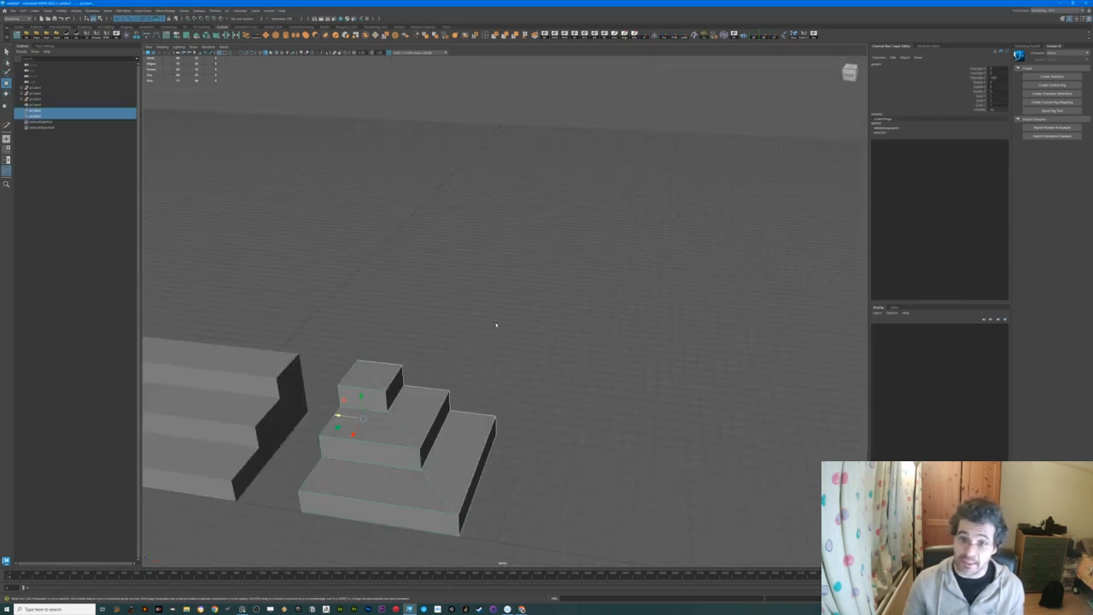
{"action": "left_click_drag", "start_coordinate": [405, 380], "coordinate": [465, 375], "text": "alt"}
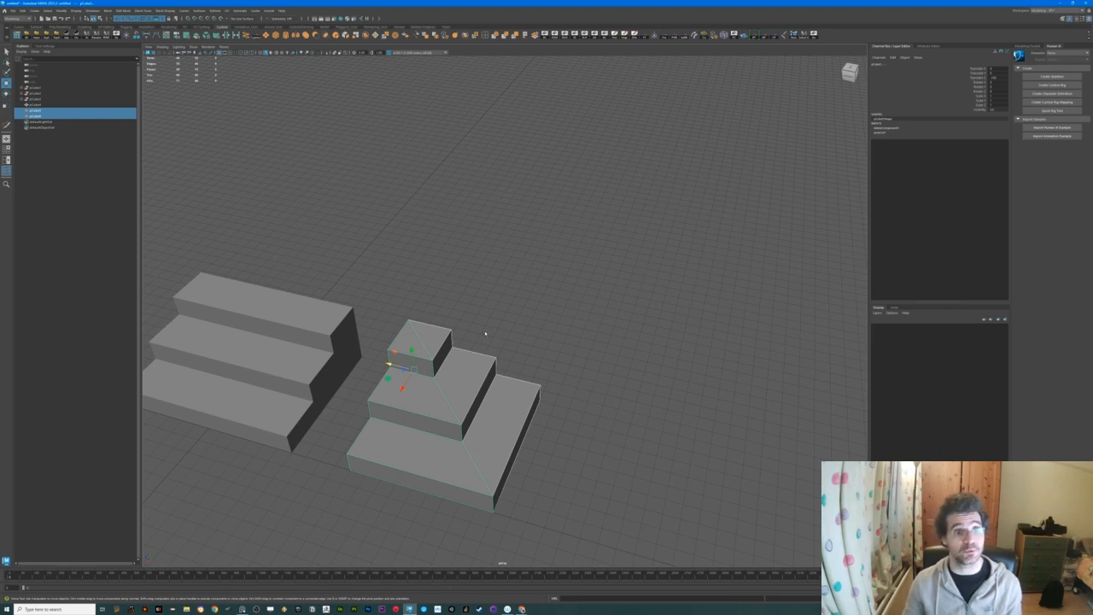
{"action": "right_click", "coordinate": [458, 359], "text": "shift"}
{"action": "right_click_drag", "start_coordinate": [457, 363], "coordinate": [453, 483], "text": "shift"}
Select all vertices of the combined corner staircase and merge the overlapping ones
{"action": "left_click_drag", "start_coordinate": [453, 483], "coordinate": [437, 361], "text": "alt"}
{"action": "right_click", "coordinate": [438, 361]}
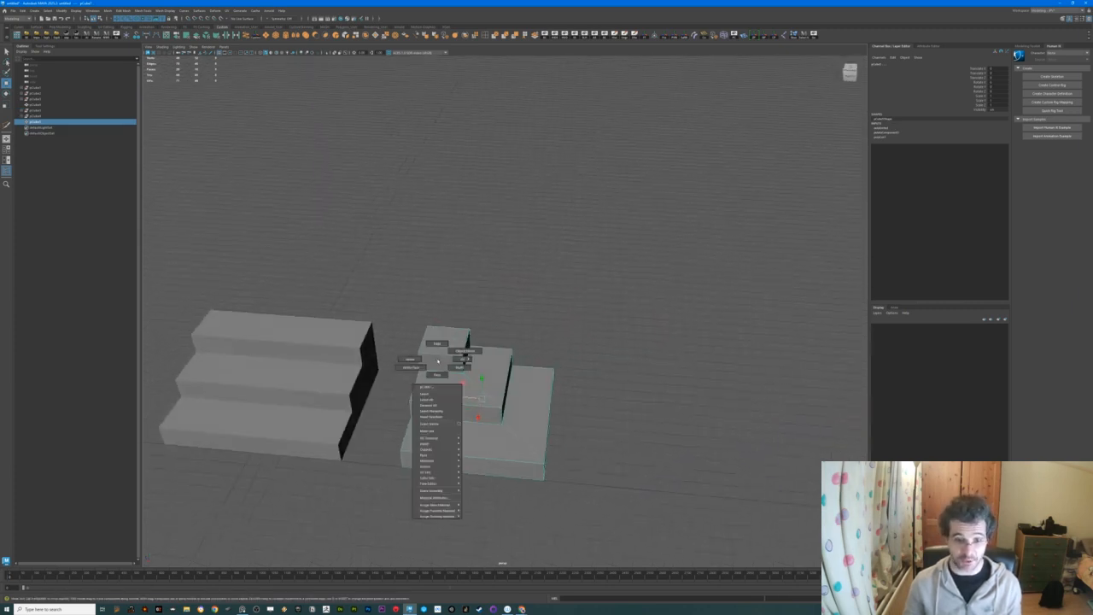
{"action": "right_click_drag", "start_coordinate": [438, 362], "coordinate": [412, 360]}
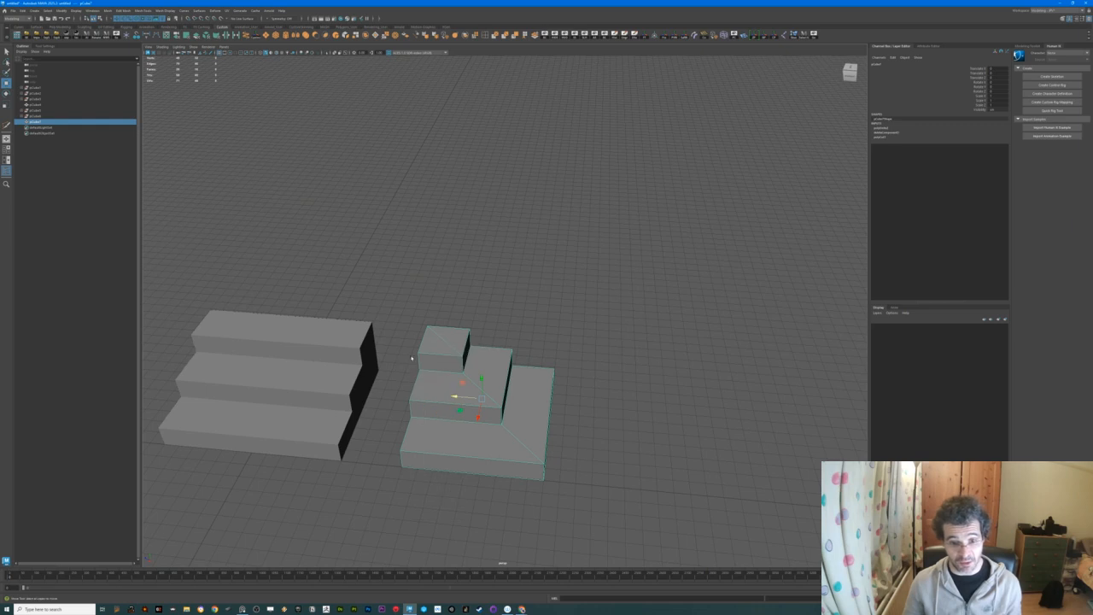
{"action": "left_click_drag", "start_coordinate": [395, 307], "coordinate": [613, 507]}
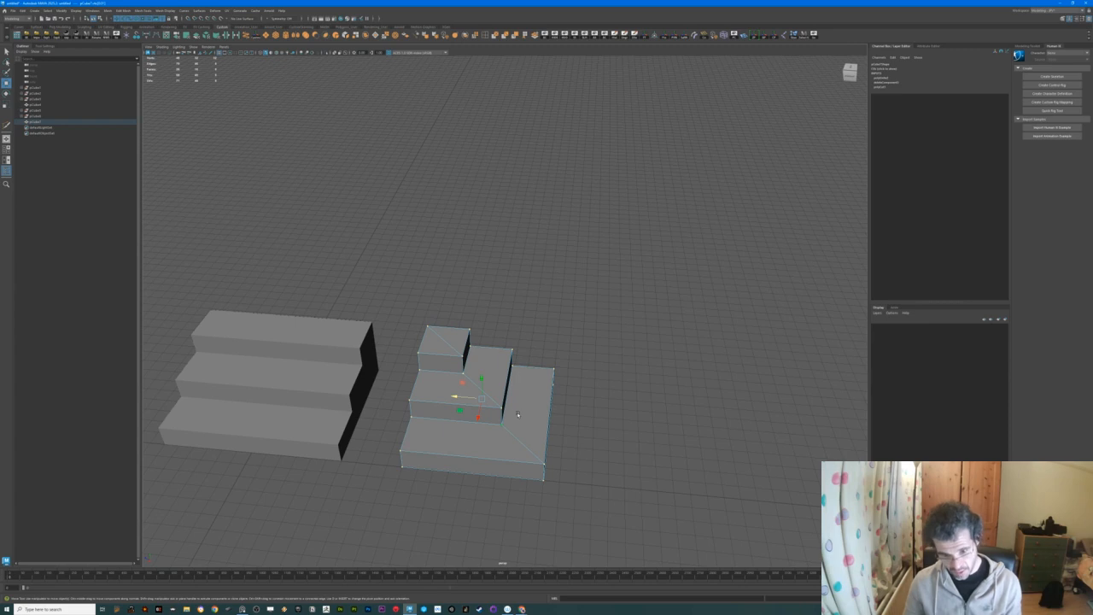
{"action": "key", "text": "F11"}
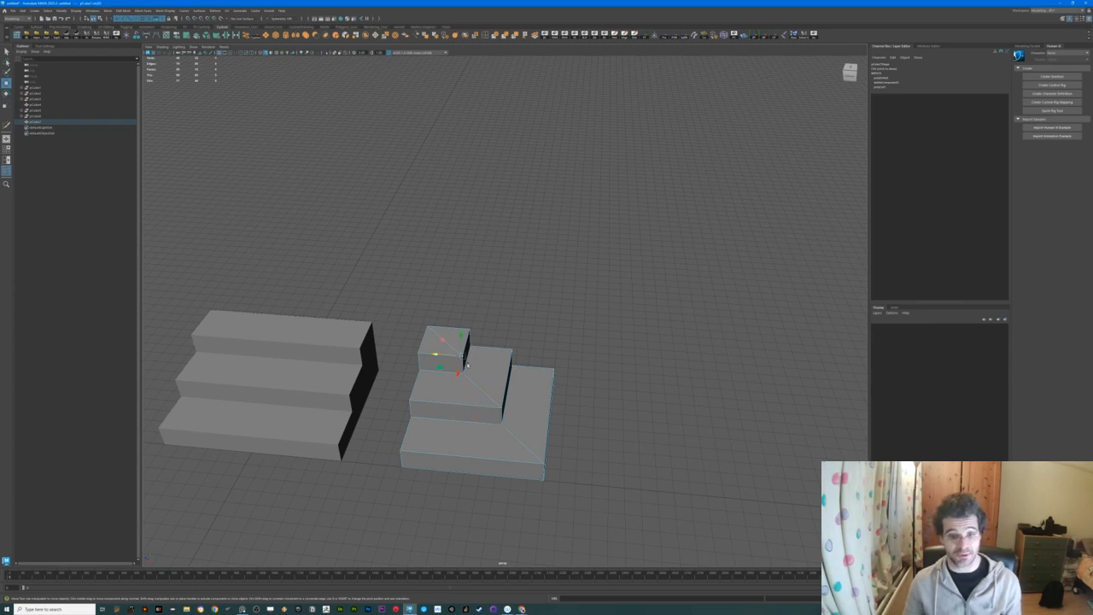
{"action": "left_click", "coordinate": [444, 357]}
{"action": "left_click_drag", "start_coordinate": [393, 295], "coordinate": [598, 509]}
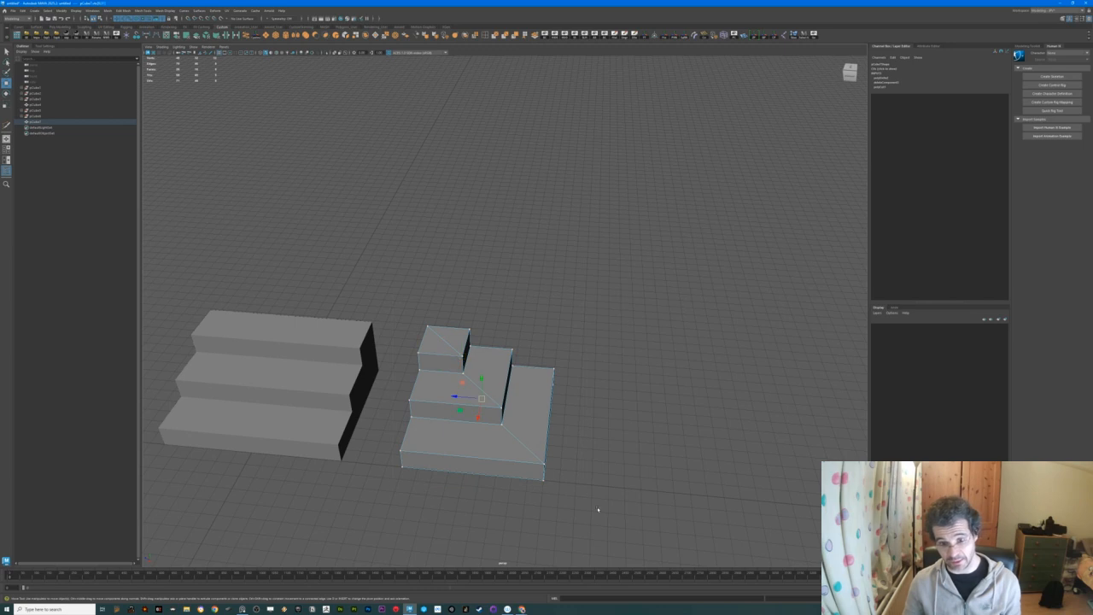
{"action": "key", "text": "Tab"}
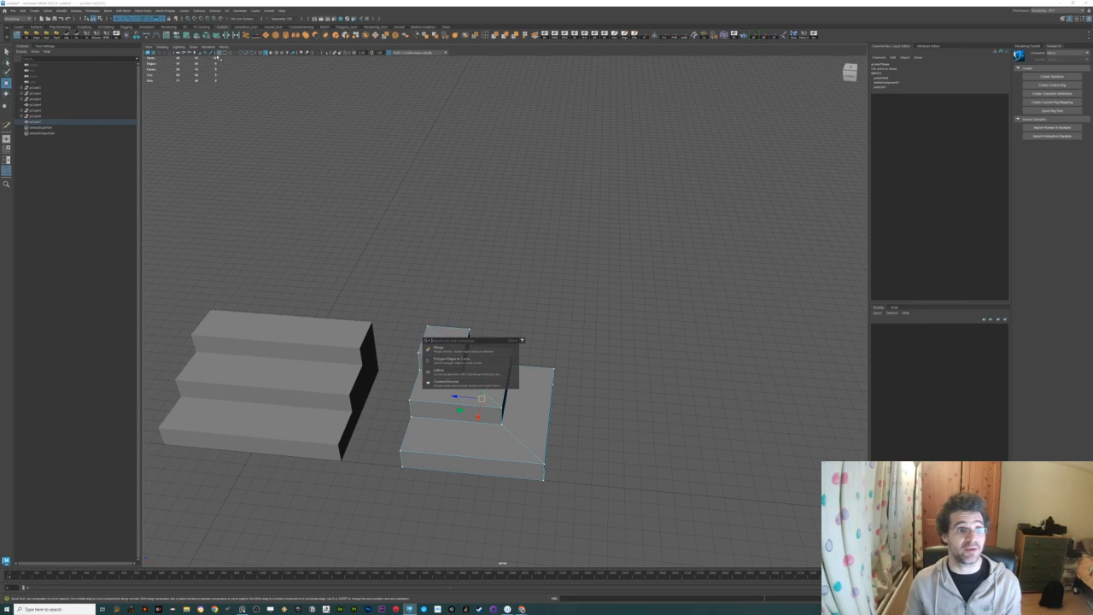
{"action": "left_click", "coordinate": [440, 348]}
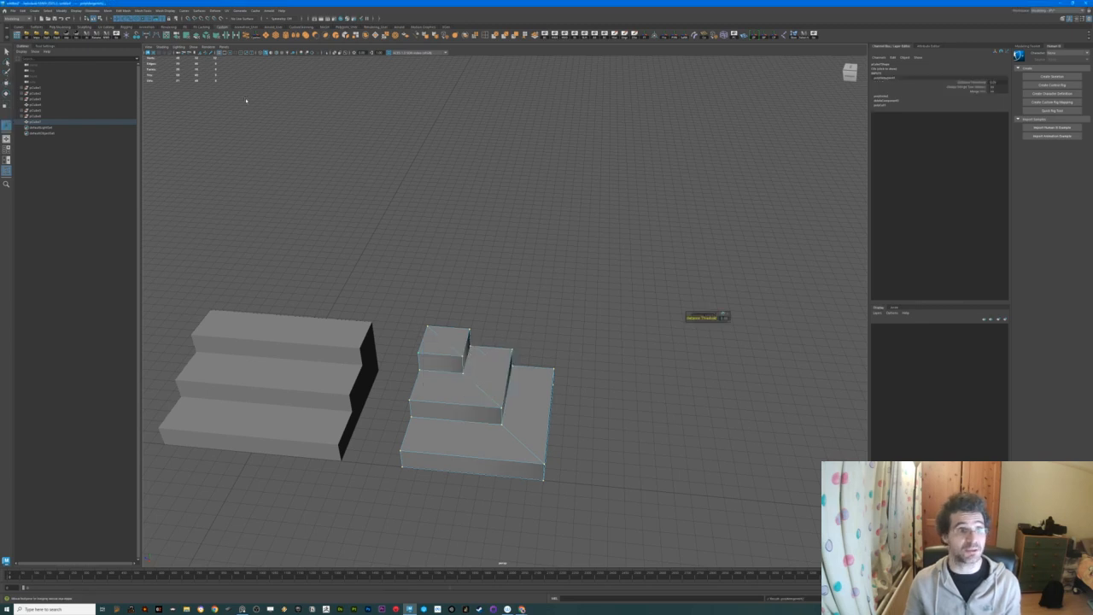
Harden the corner staircase's edges and delete the diagonal edge across its top step
{"action": "left_click_drag", "start_coordinate": [338, 280], "coordinate": [530, 393], "text": "alt"}
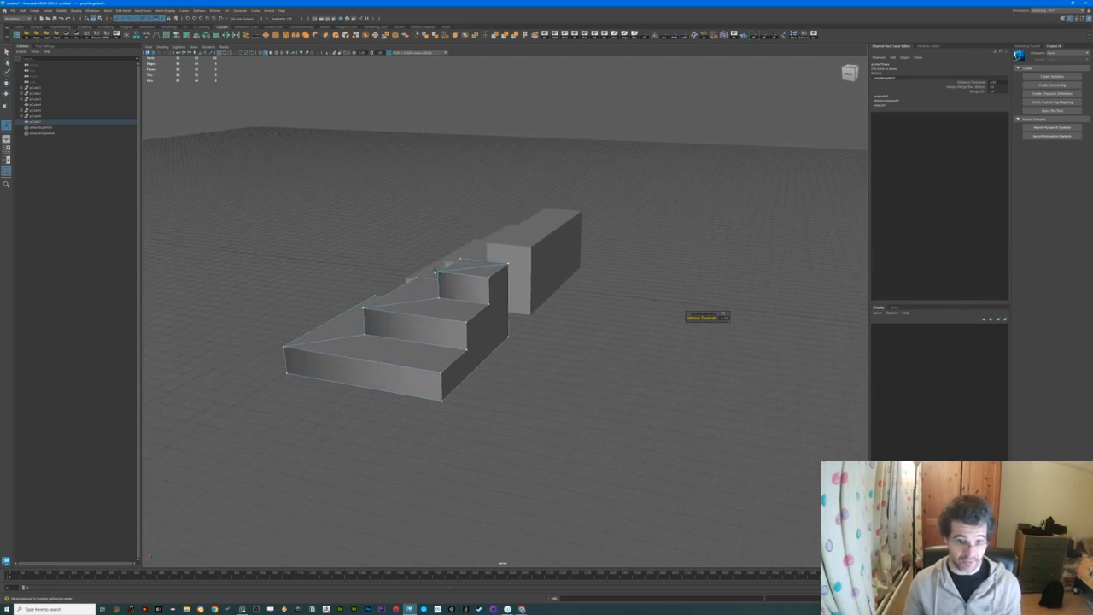
{"action": "right_click", "coordinate": [387, 346]}
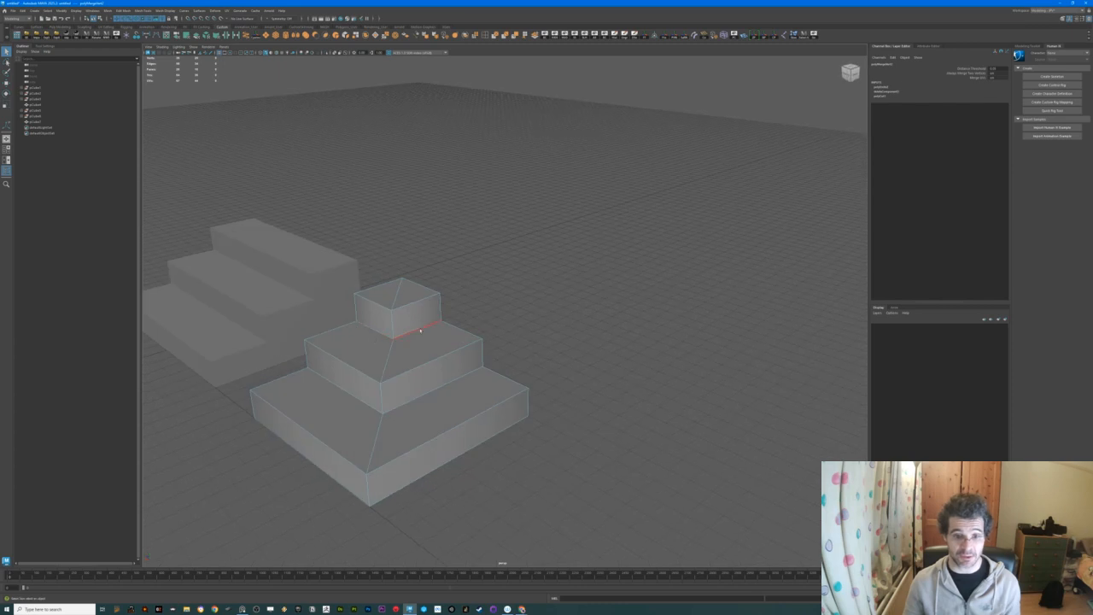
{"action": "left_click_drag", "start_coordinate": [400, 366], "coordinate": [414, 349], "text": "alt"}
{"action": "right_click_drag", "start_coordinate": [413, 349], "coordinate": [427, 344]}
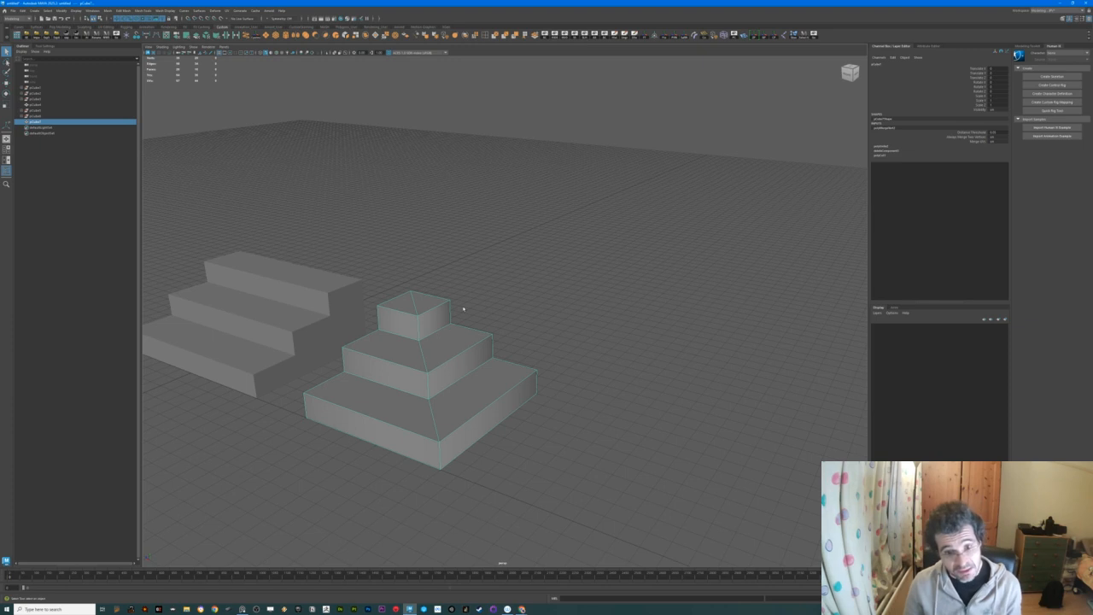
{"action": "right_click_drag", "start_coordinate": [463, 308], "coordinate": [464, 308]}
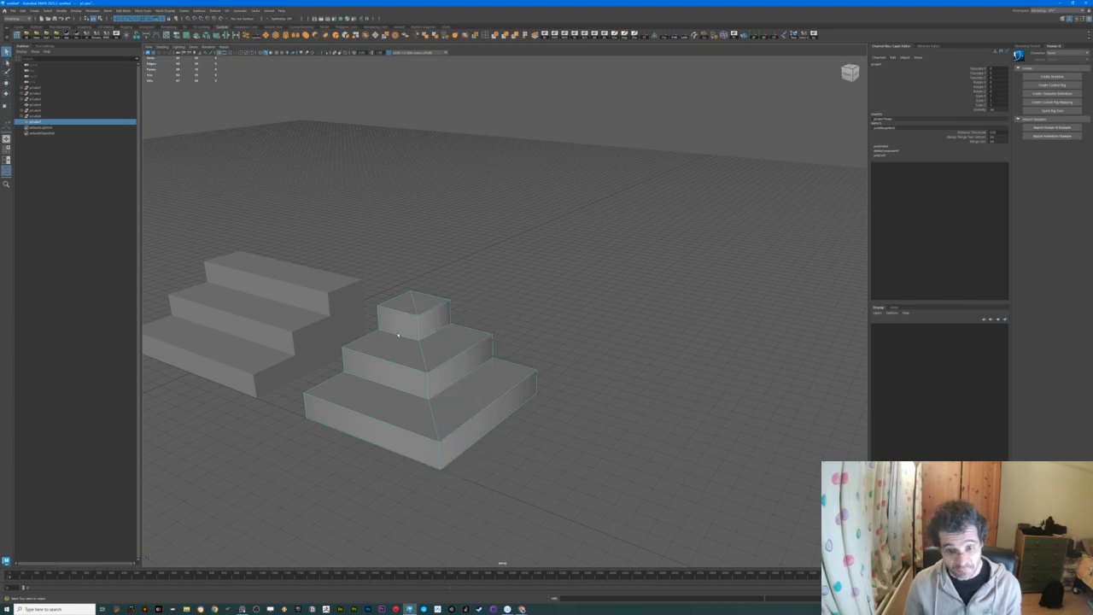
{"action": "right_click_drag", "start_coordinate": [397, 334], "coordinate": [443, 348], "text": "shift"}
{"action": "left_click_drag", "start_coordinate": [443, 348], "coordinate": [454, 372], "text": "alt"}
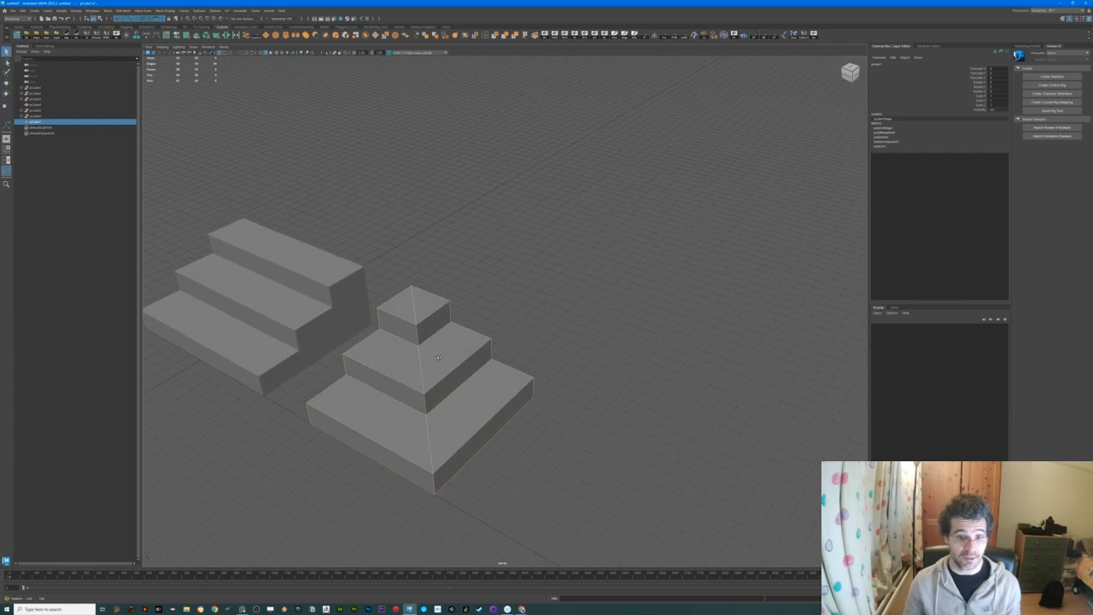
{"action": "right_click_drag", "start_coordinate": [421, 333], "coordinate": [416, 303]}
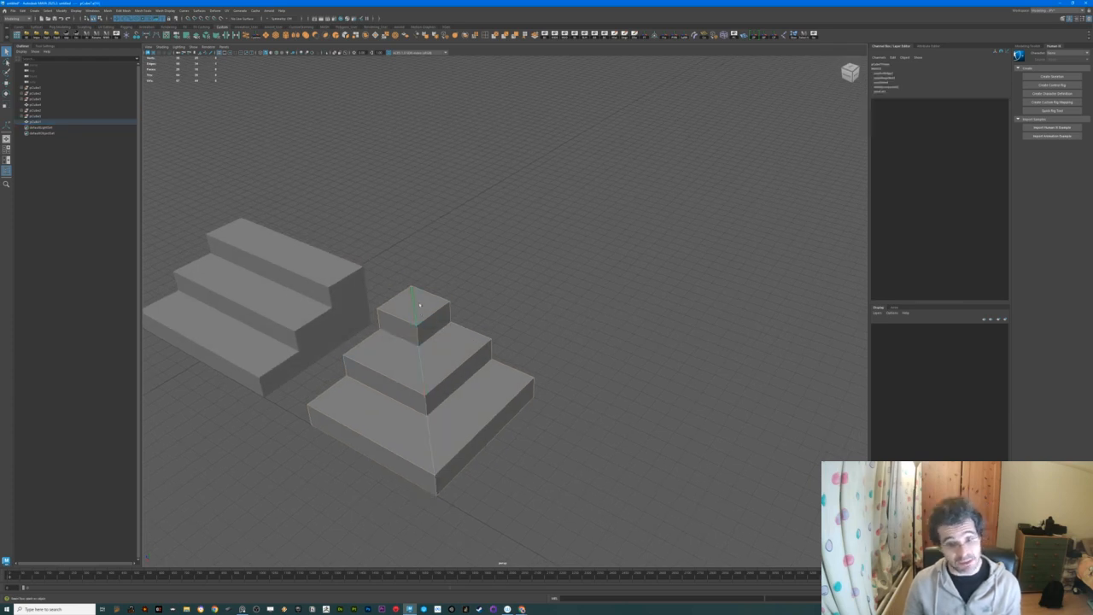
{"action": "key", "text": "Delete"}
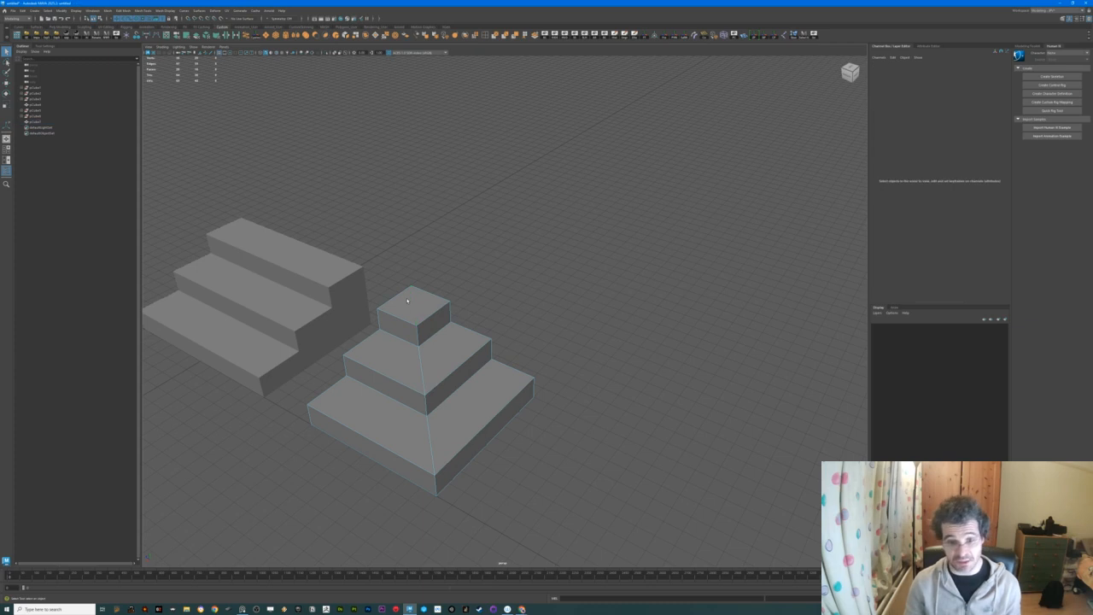
Relocate the corner staircase's pivot to the corner beside the straight staircase and snap the piece against the straight staircase's end
{"action": "left_click_drag", "start_coordinate": [404, 392], "coordinate": [453, 408], "text": "alt"}
{"action": "left_click", "coordinate": [438, 395]}
{"action": "right_click_drag", "start_coordinate": [447, 393], "coordinate": [475, 381]}
{"action": "left_click_drag", "start_coordinate": [475, 382], "coordinate": [541, 398], "text": "alt"}
{"action": "key", "text": "w"}
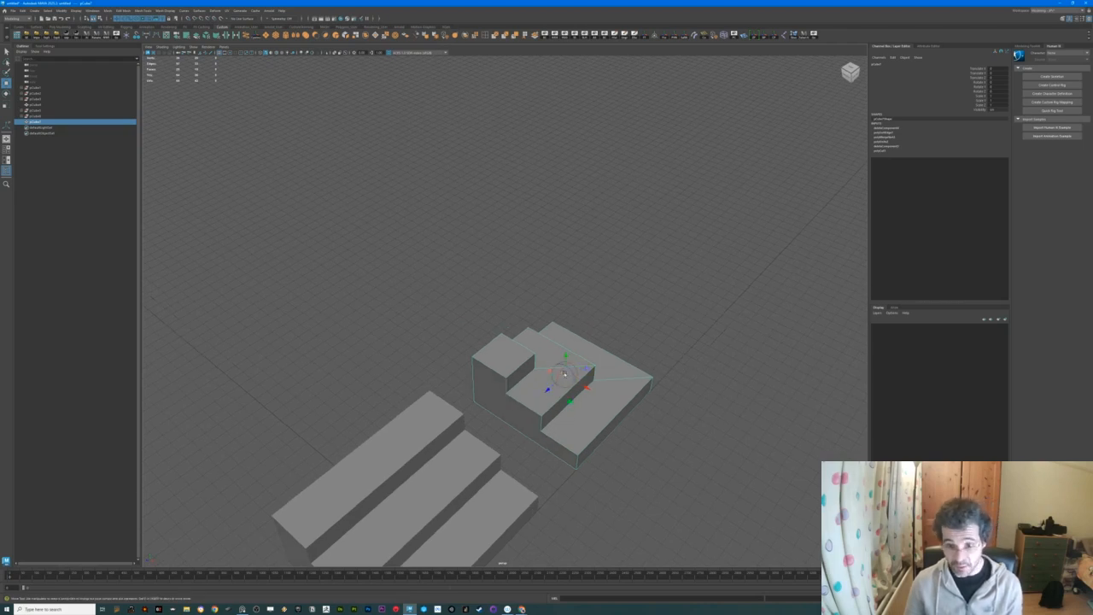
{"action": "left_click_drag", "start_coordinate": [564, 374], "coordinate": [490, 395]}
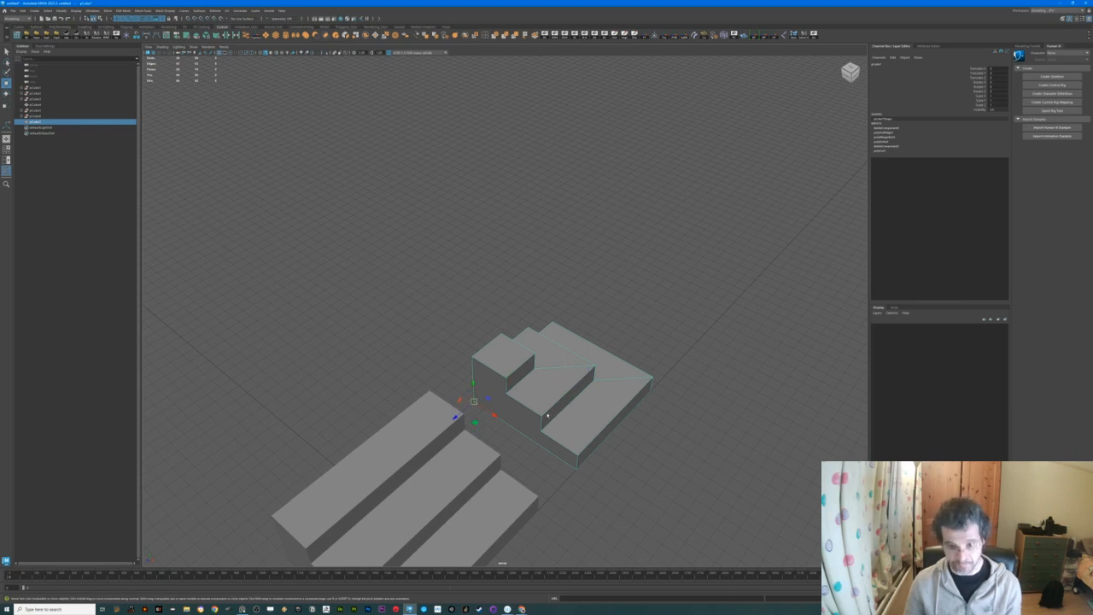
{"action": "left_click_drag", "start_coordinate": [548, 414], "coordinate": [521, 420], "text": "alt"}
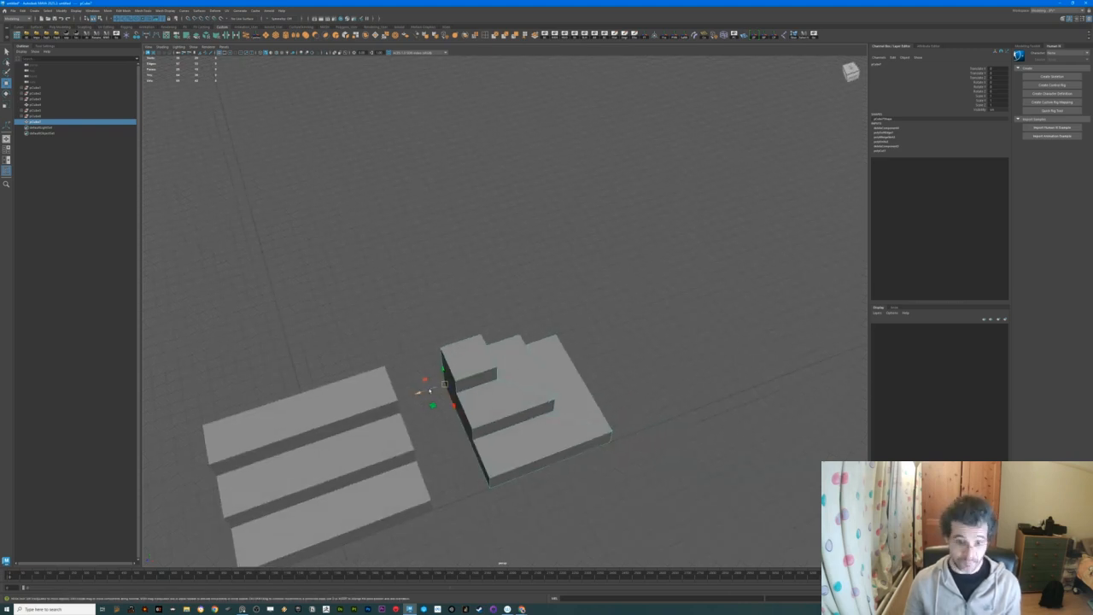
{"action": "left_click_drag", "start_coordinate": [427, 391], "coordinate": [391, 401]}
Try placing a rotated duplicate of the straight staircase against the corner piece, and delete the duplicate
{"action": "left_click_drag", "start_coordinate": [482, 430], "coordinate": [302, 410], "text": "alt"}
{"action": "left_click", "coordinate": [342, 411]}
{"action": "middle_click_drag", "start_coordinate": [282, 400], "coordinate": [322, 411], "text": "alt"}
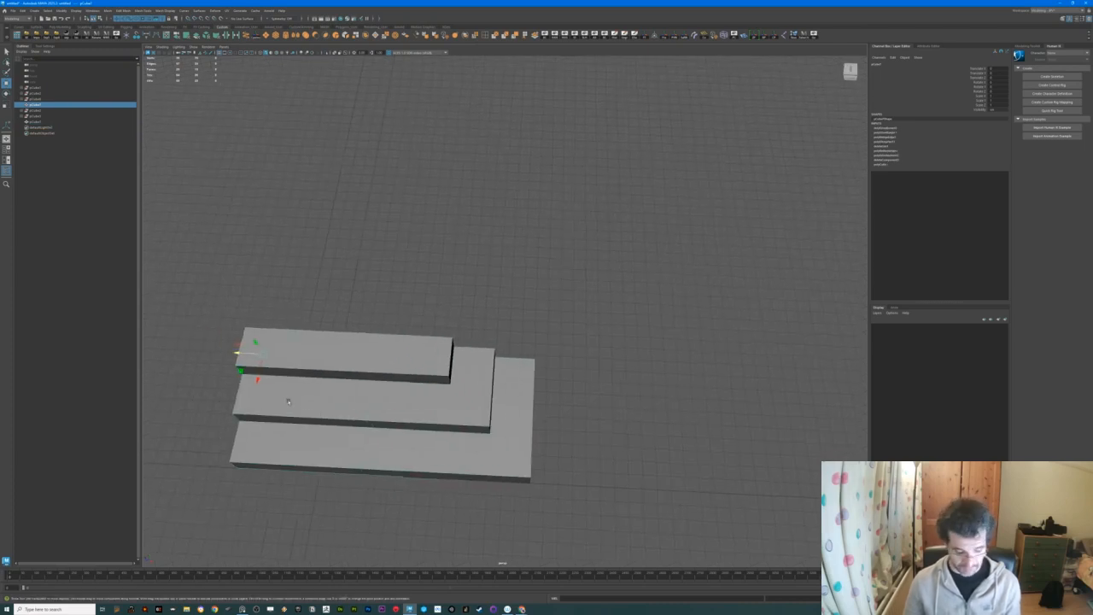
{"action": "left_click_drag", "start_coordinate": [239, 354], "coordinate": [470, 392], "text": "shift"}
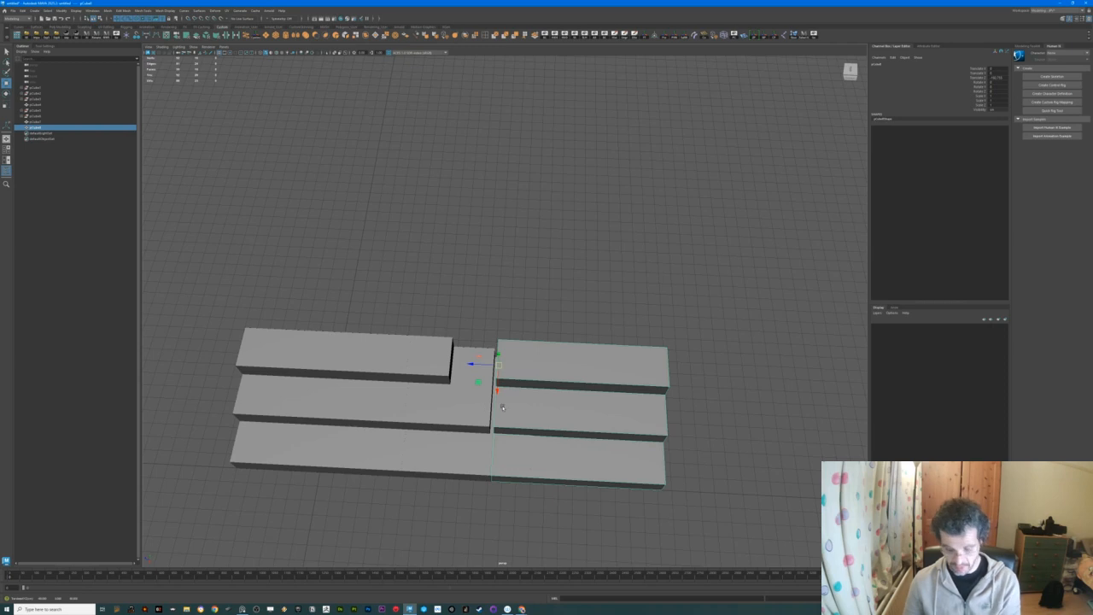
{"action": "key", "text": "e"}
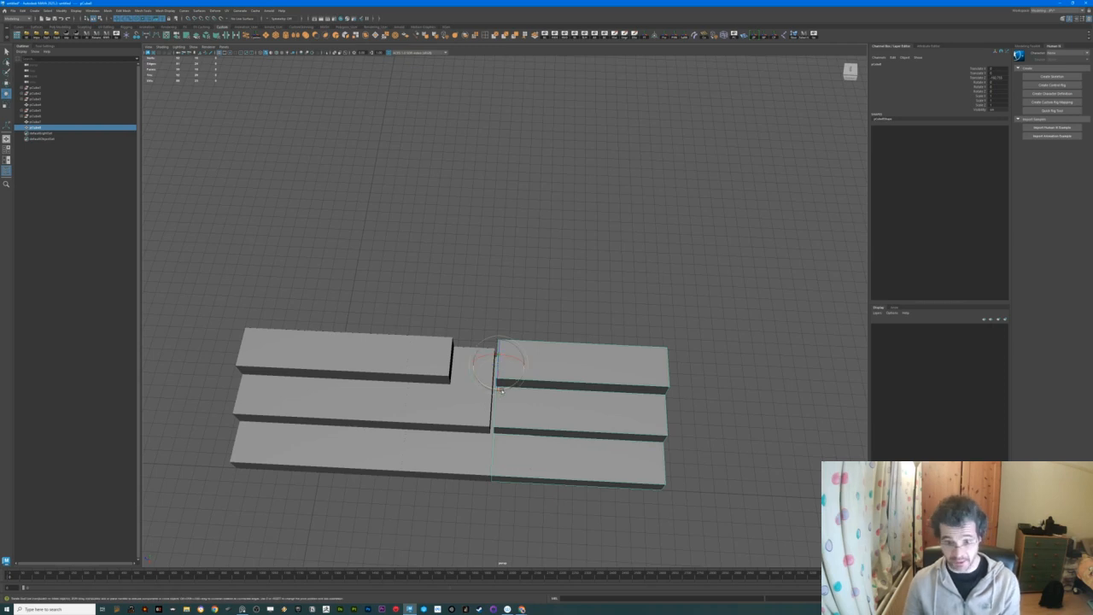
{"action": "left_click_drag", "start_coordinate": [500, 386], "coordinate": [534, 424]}
{"action": "key", "text": "w"}
{"action": "left_click", "coordinate": [557, 398]}
{"action": "left_click", "coordinate": [493, 351]}
{"action": "key", "text": "Delete"}
Duplicate the straight staircase and move the copy clear of the original's open end, leaving a small gap
{"action": "left_click", "coordinate": [440, 363]}
{"action": "left_click_drag", "start_coordinate": [344, 450], "coordinate": [436, 462], "text": "alt"}
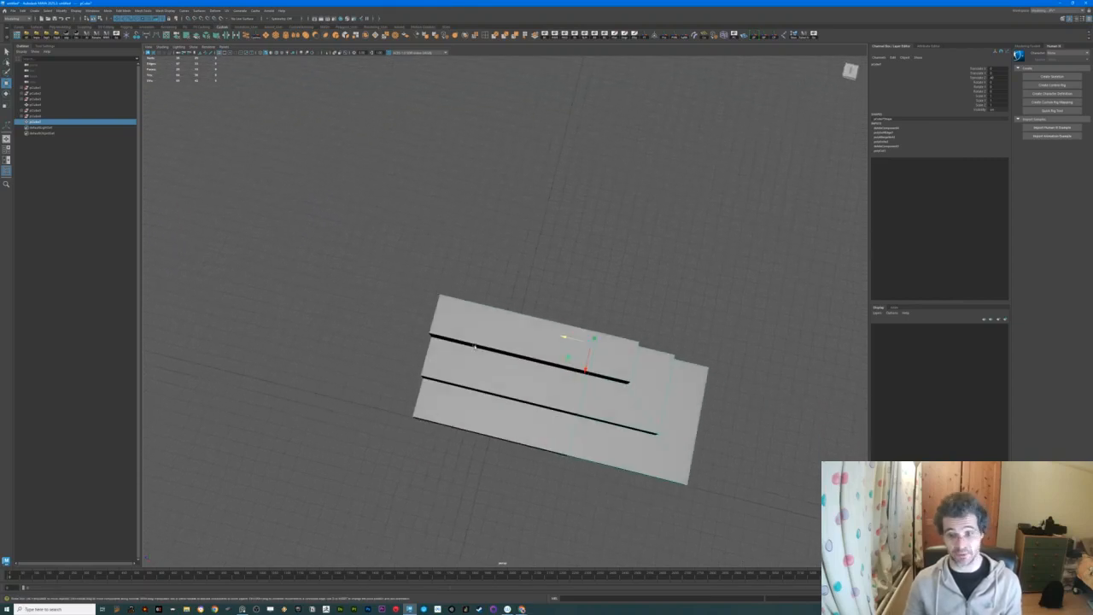
{"action": "middle_click_drag", "start_coordinate": [413, 445], "coordinate": [445, 449], "text": "alt"}
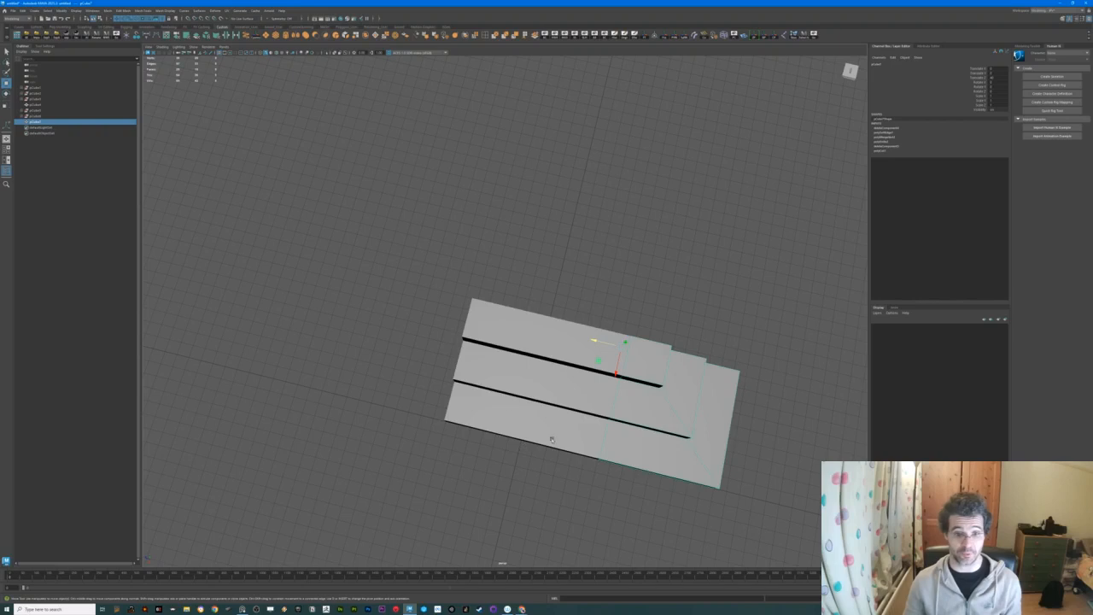
{"action": "left_click", "coordinate": [507, 403]}
{"action": "left_click_drag", "start_coordinate": [475, 432], "coordinate": [505, 439], "text": "alt"}
{"action": "key", "text": "s"}
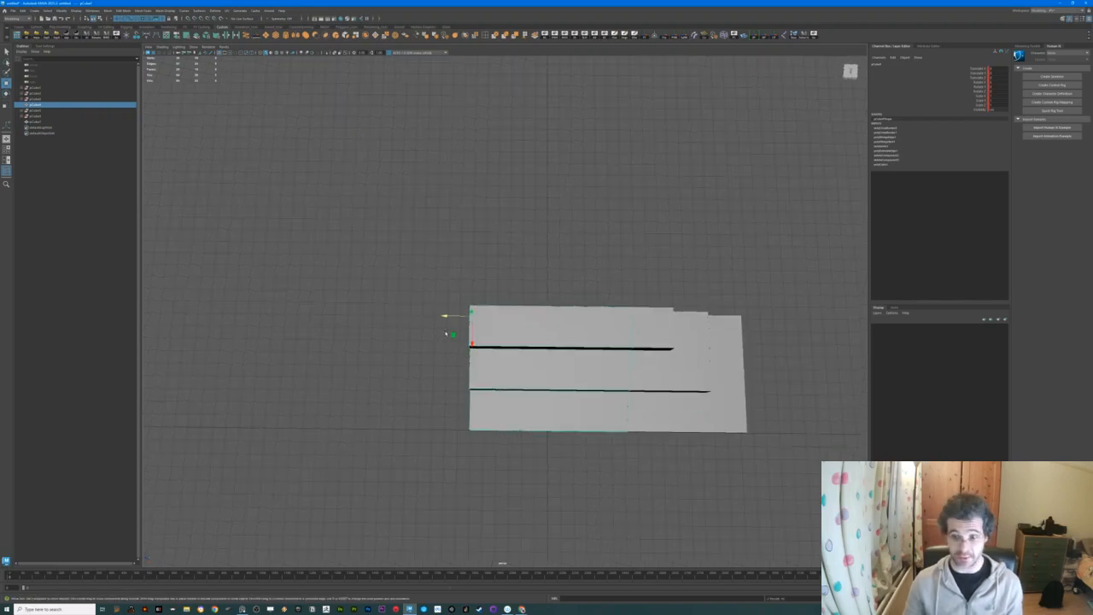
{"action": "left_click_drag", "start_coordinate": [447, 317], "coordinate": [276, 332], "text": "shift"}
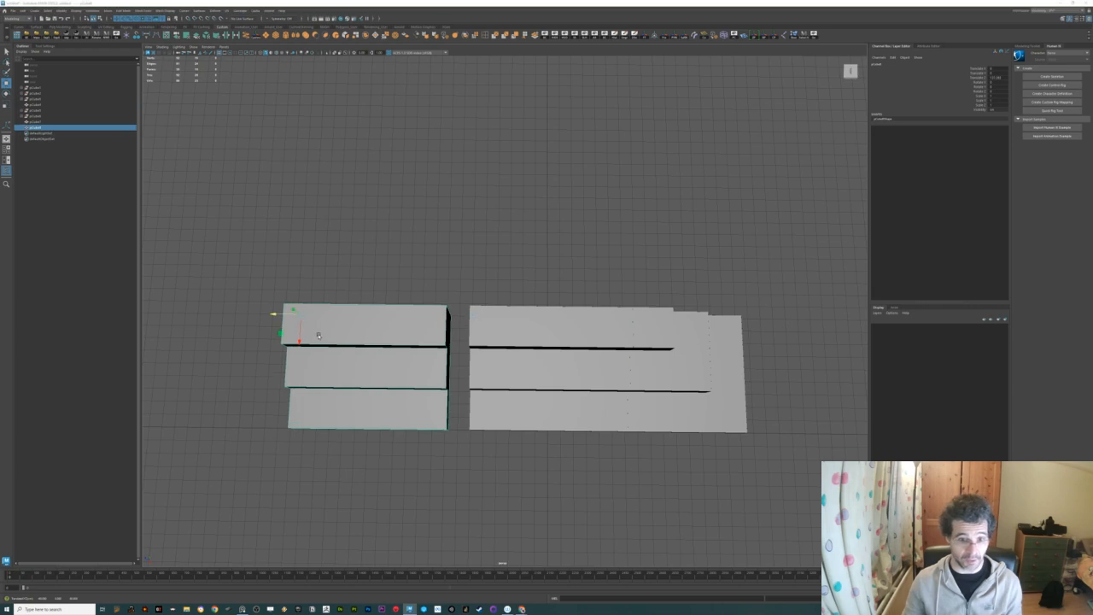
Snap the duplicated straight staircase to the nearest grid line in the top view
{"action": "key", "text": "space"}
{"action": "key", "text": "space"}
{"action": "middle_click_drag", "start_coordinate": [266, 222], "coordinate": [510, 256], "text": "alt"}
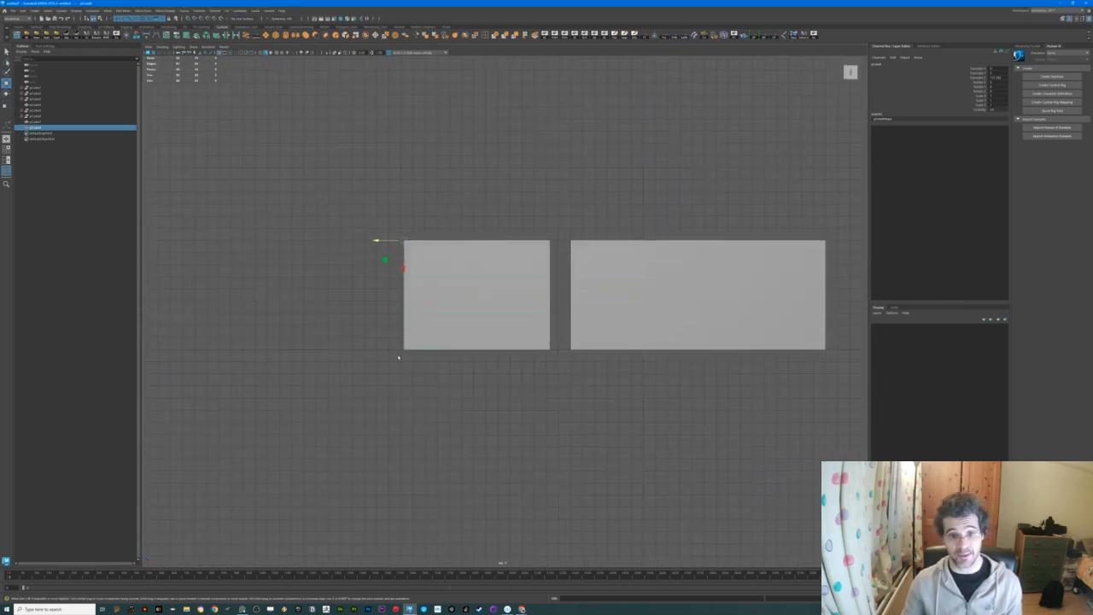
{"action": "left_click", "coordinate": [726, 259]}
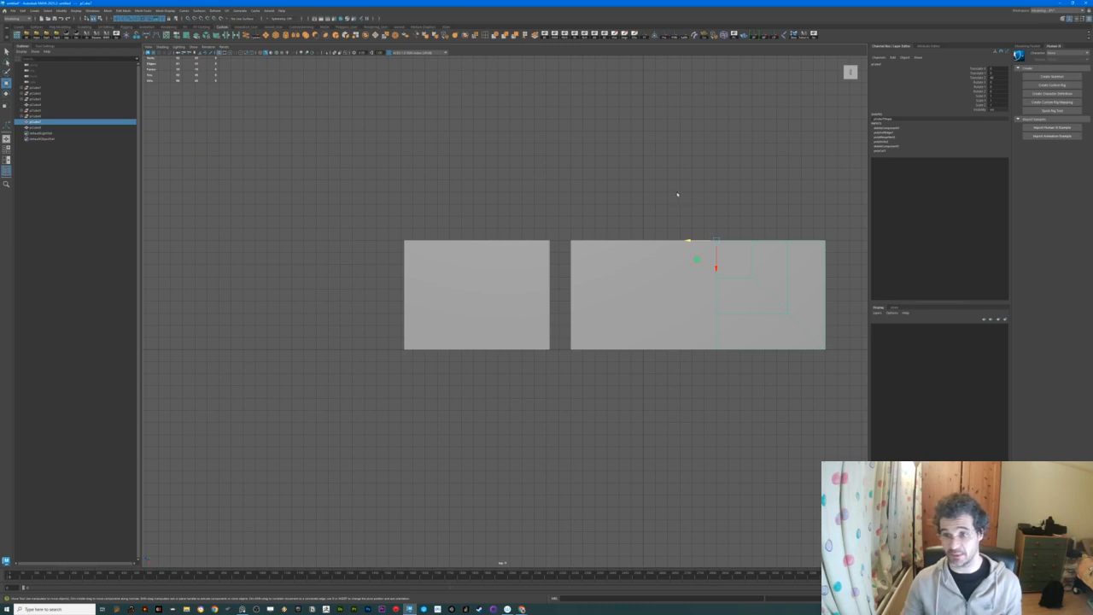
{"action": "left_click", "coordinate": [468, 299]}
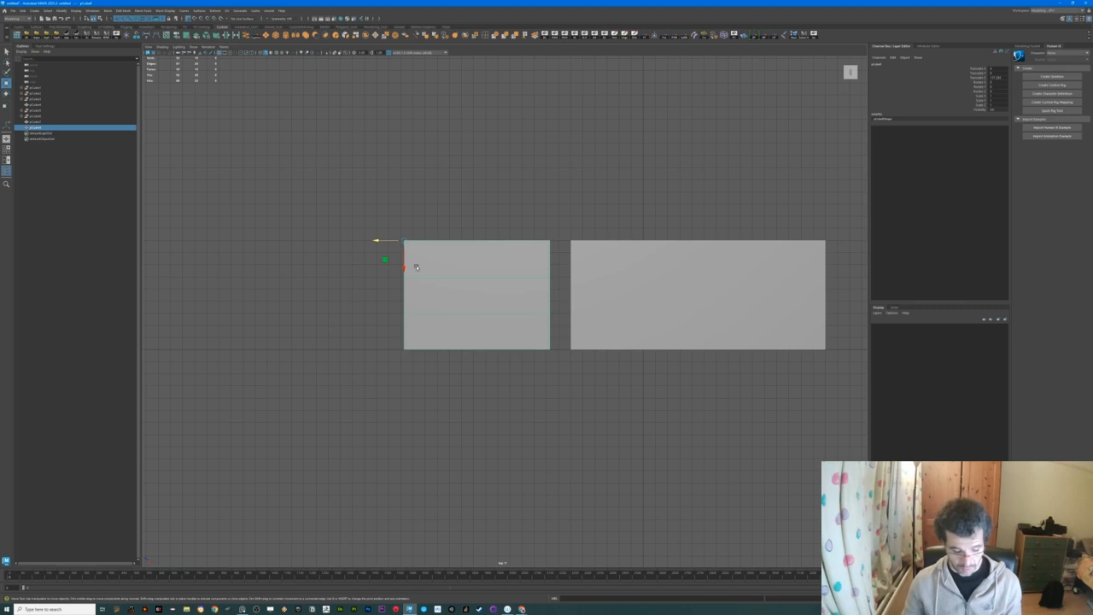
{"action": "mouse_move", "coordinate": [406, 243]}
{"action": "left_mouse_down"}
{"action": "mouse_move", "coordinate": [392, 242]}
{"action": "mouse_move", "coordinate": [403, 242]}
{"action": "left_mouse_up"}
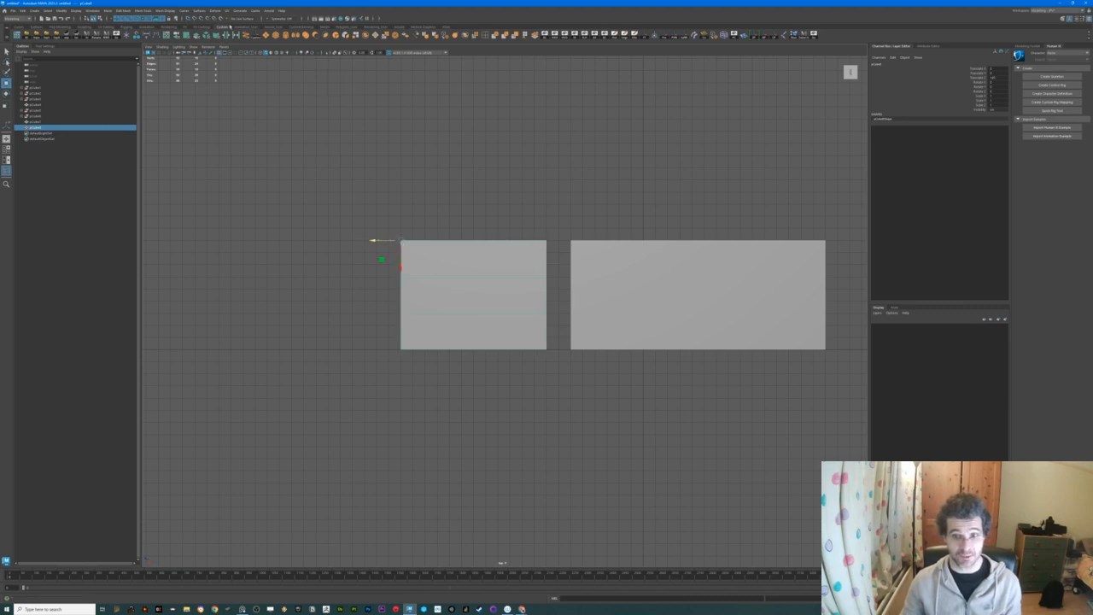
Display Wireframe on Shaded in the top view and clear the selection
{"action": "left_click", "coordinate": [162, 47]}
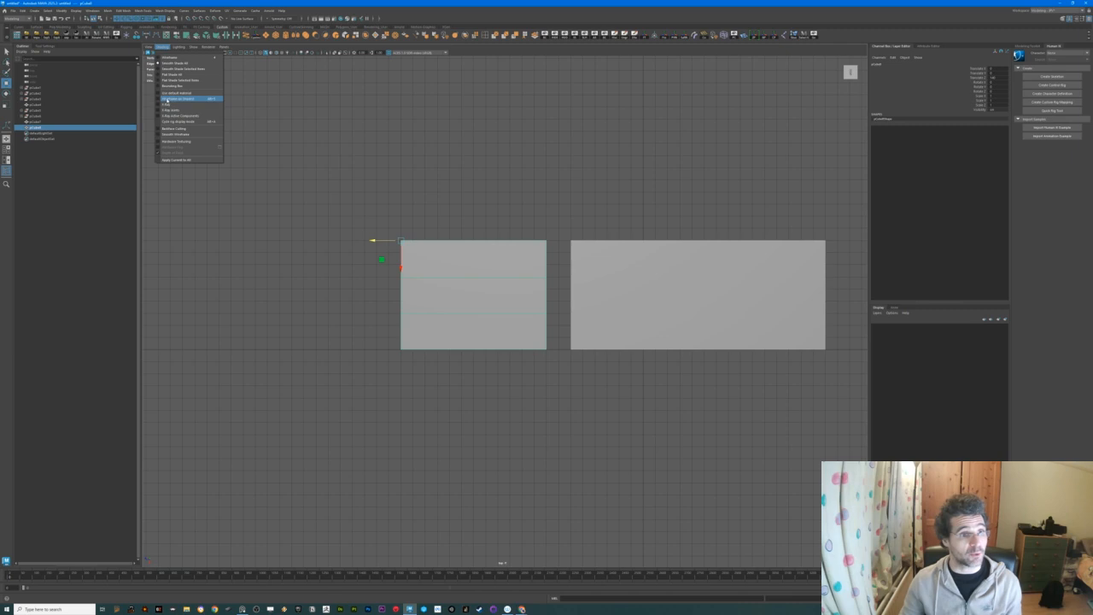
{"action": "left_click", "coordinate": [172, 100]}
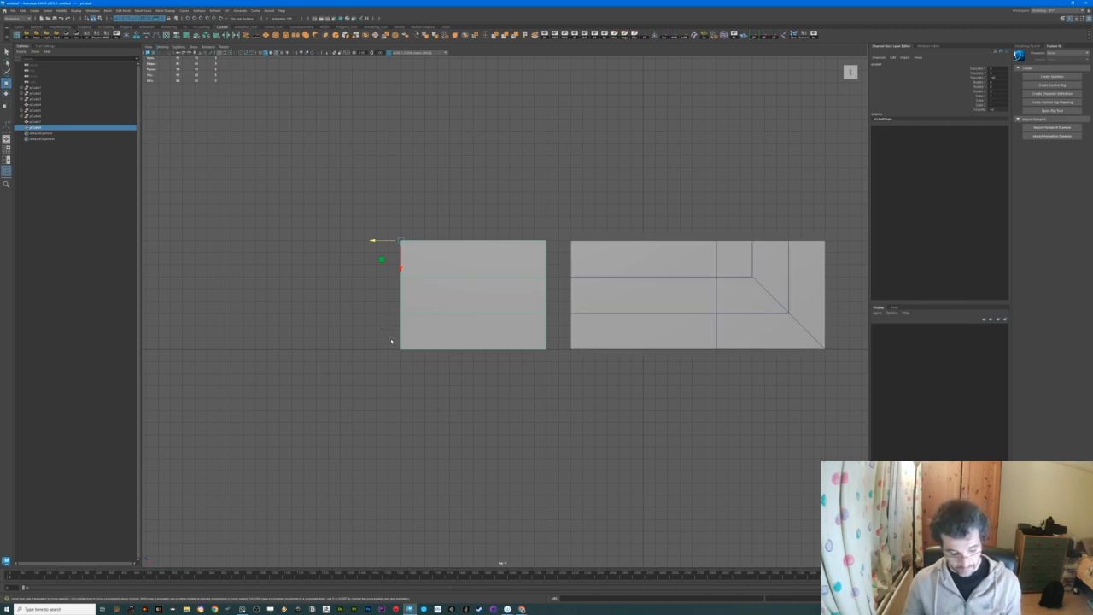
{"action": "left_click", "coordinate": [352, 278]}
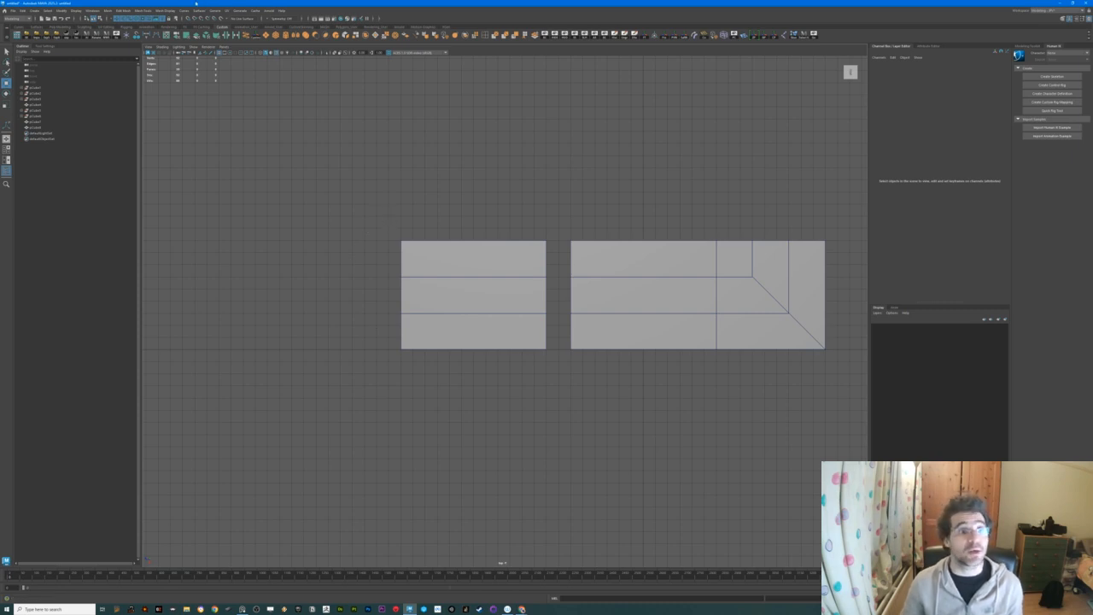
Slice the copied straight staircase at 45° in the top view with the Multi-Cut tool, starting from its outer corner on the grid axis
{"action": "left_click", "coordinate": [124, 10]}
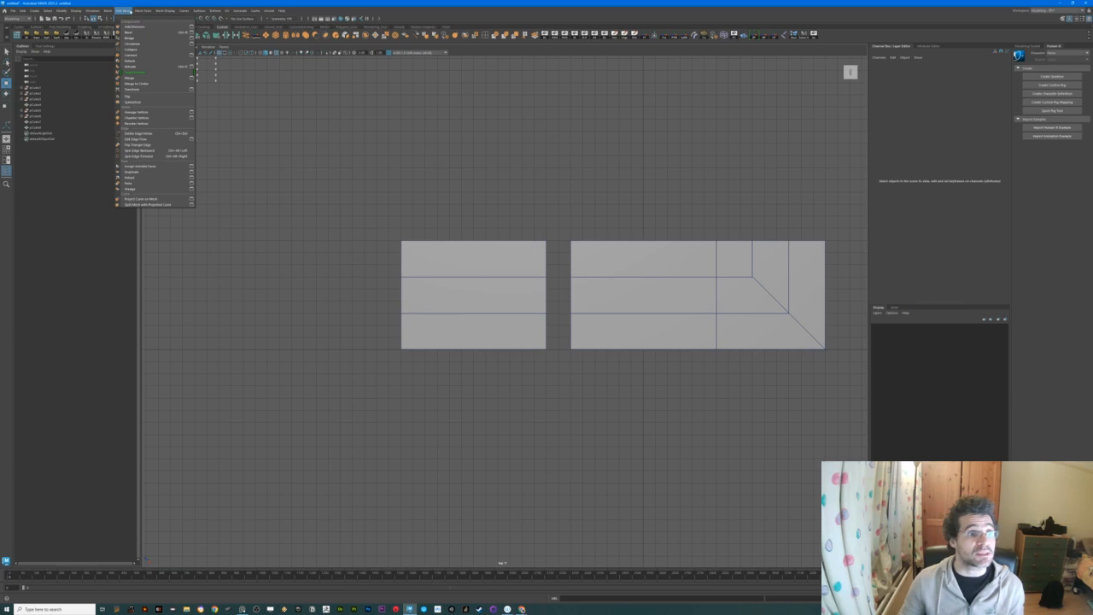
{"action": "left_click", "coordinate": [142, 10]}
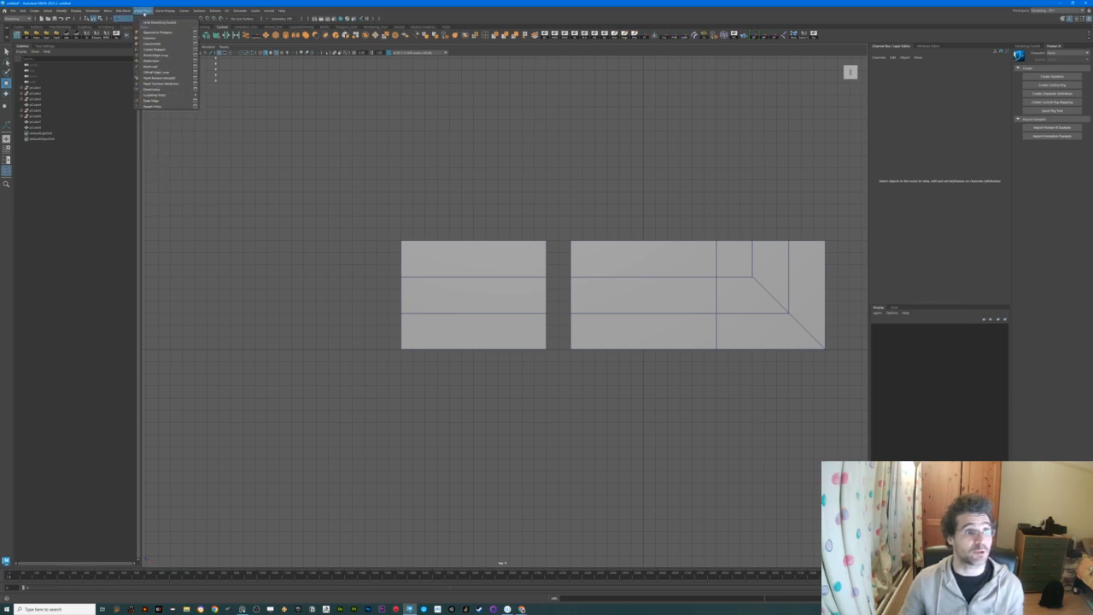
{"action": "left_click", "coordinate": [158, 17]}
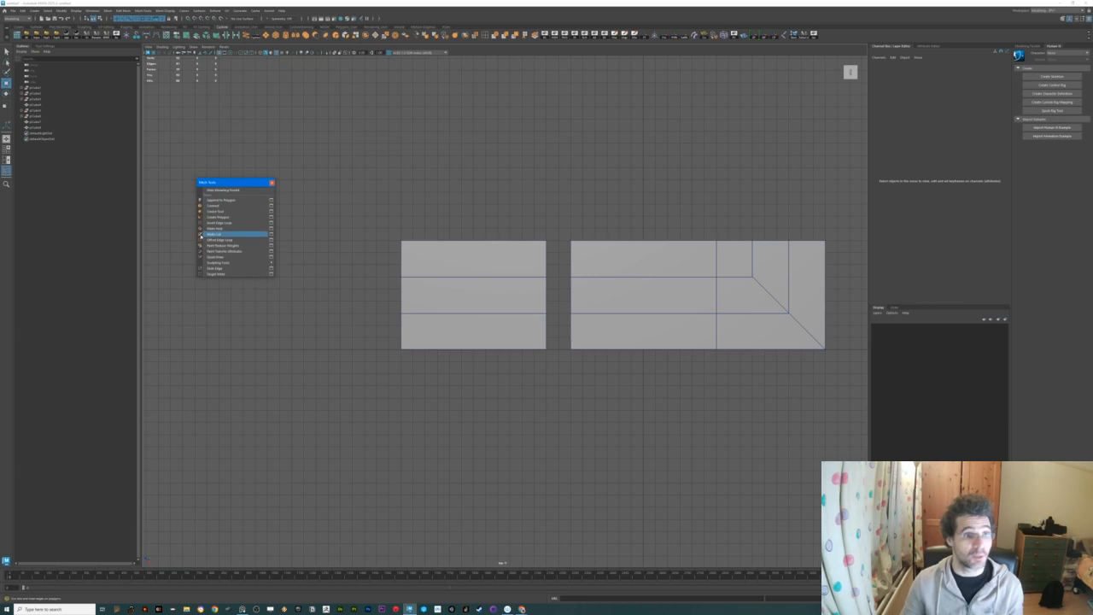
{"action": "left_click", "coordinate": [271, 234]}
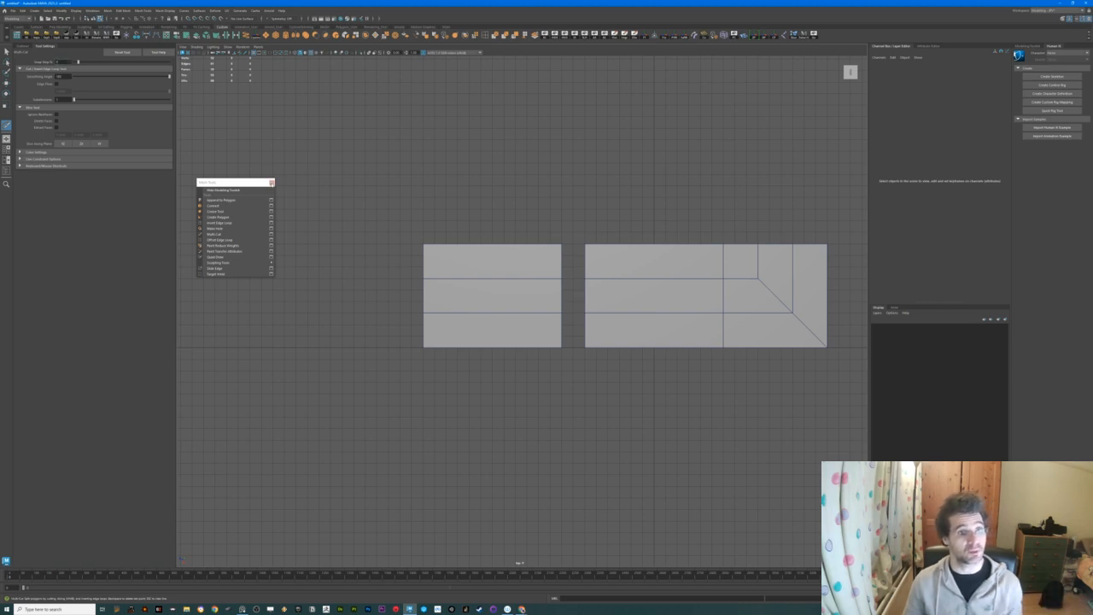
{"action": "left_click", "coordinate": [270, 182]}
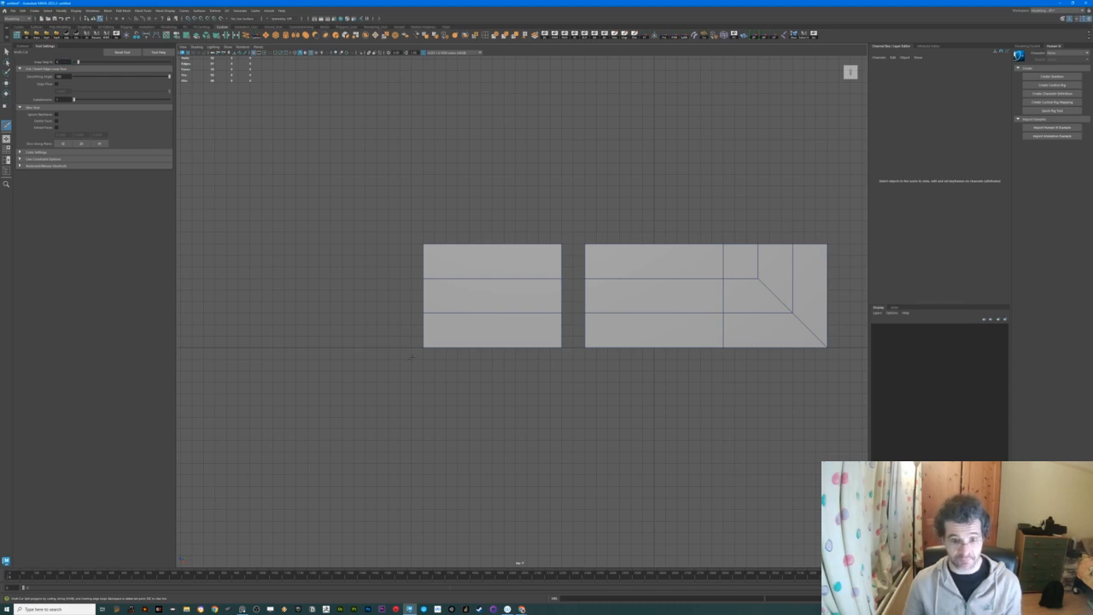
{"action": "key", "text": "q"}
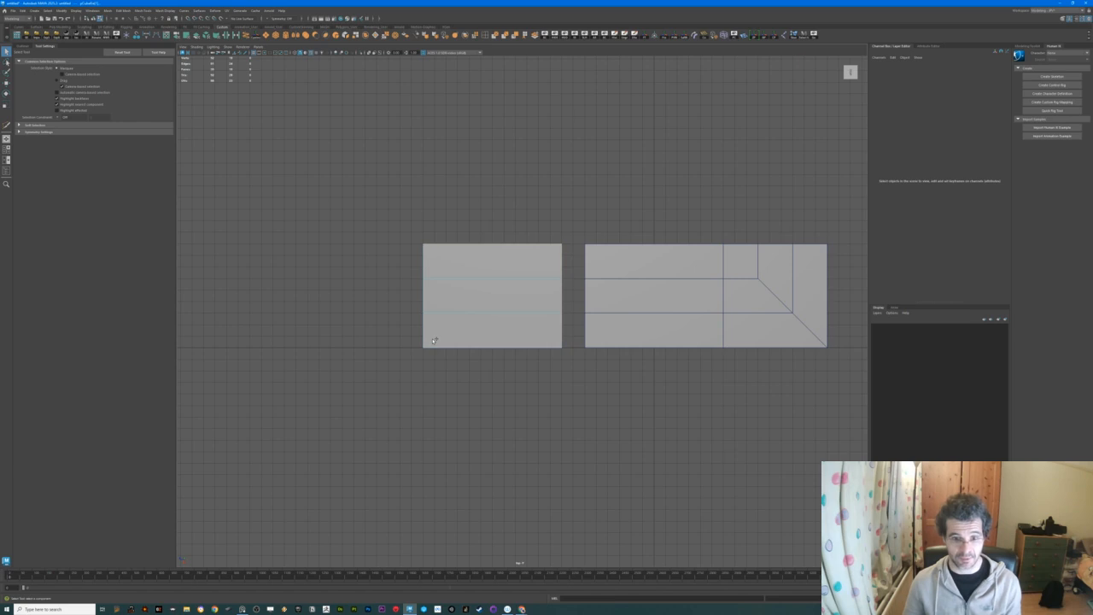
{"action": "key", "text": "y"}
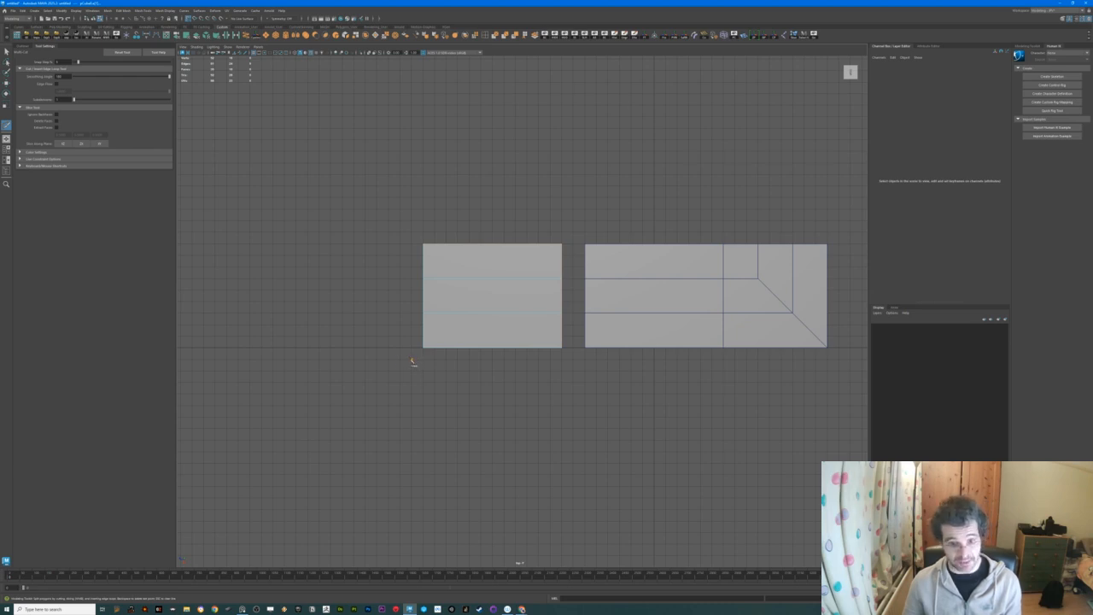
{"action": "left_click_drag", "start_coordinate": [412, 360], "coordinate": [555, 230]}
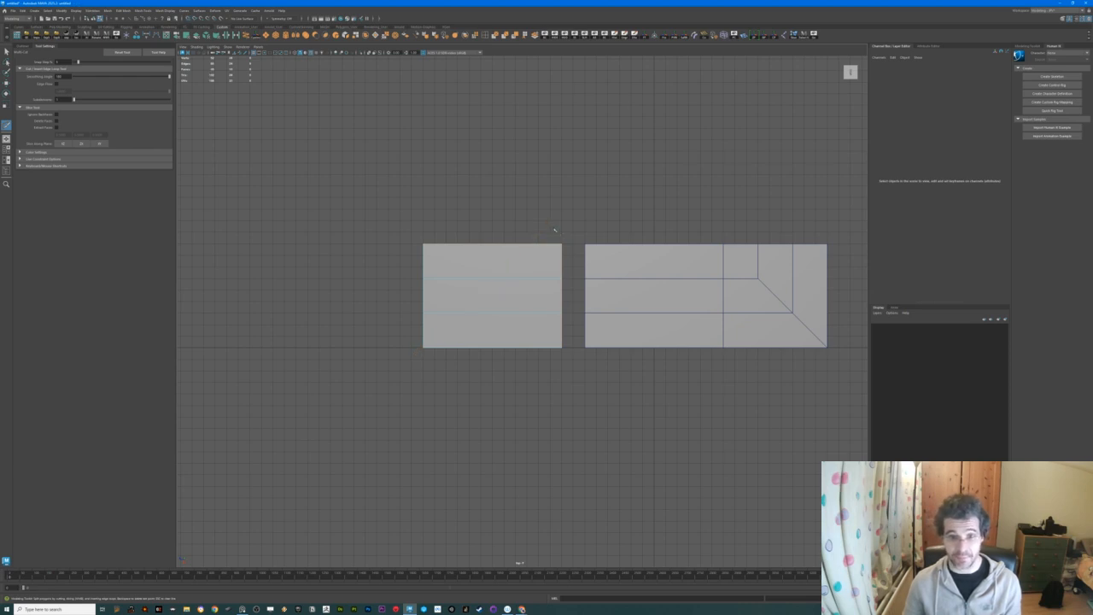
Delete the faces of the sliced staircase on the side of the diagonal cut facing the other stair pieces
{"action": "key", "text": "q"}
{"action": "right_click_drag", "start_coordinate": [531, 304], "coordinate": [532, 314]}
{"action": "left_click_drag", "start_coordinate": [486, 224], "coordinate": [574, 393]}
{"action": "key", "text": "Delete"}
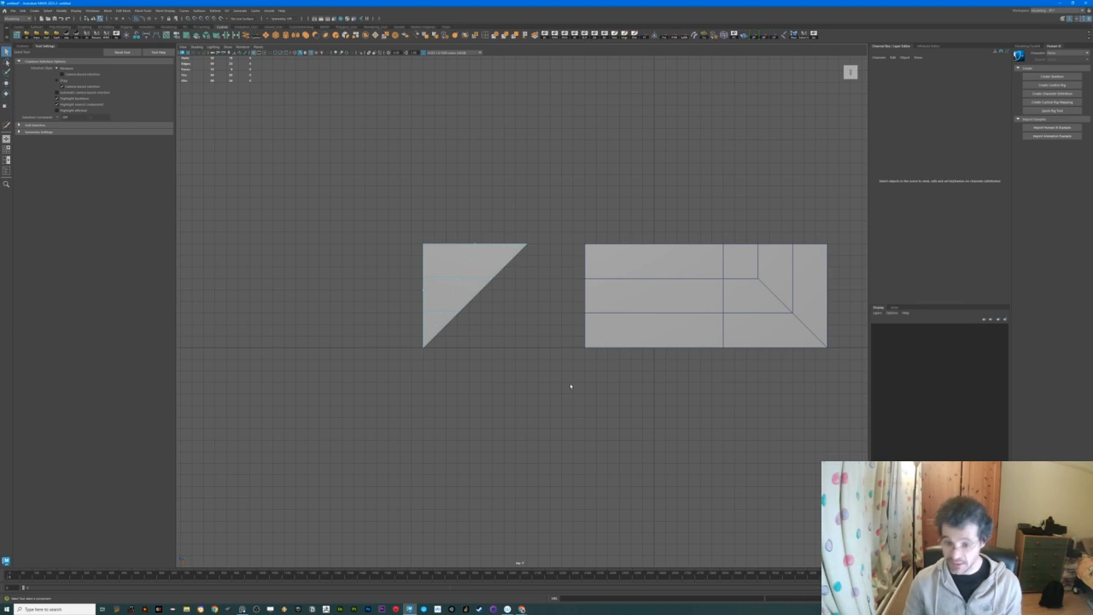
Move the triangular stair piece's pivot to its sharp tip where the diagonal cut starts
{"action": "right_click_drag", "start_coordinate": [459, 287], "coordinate": [485, 276]}
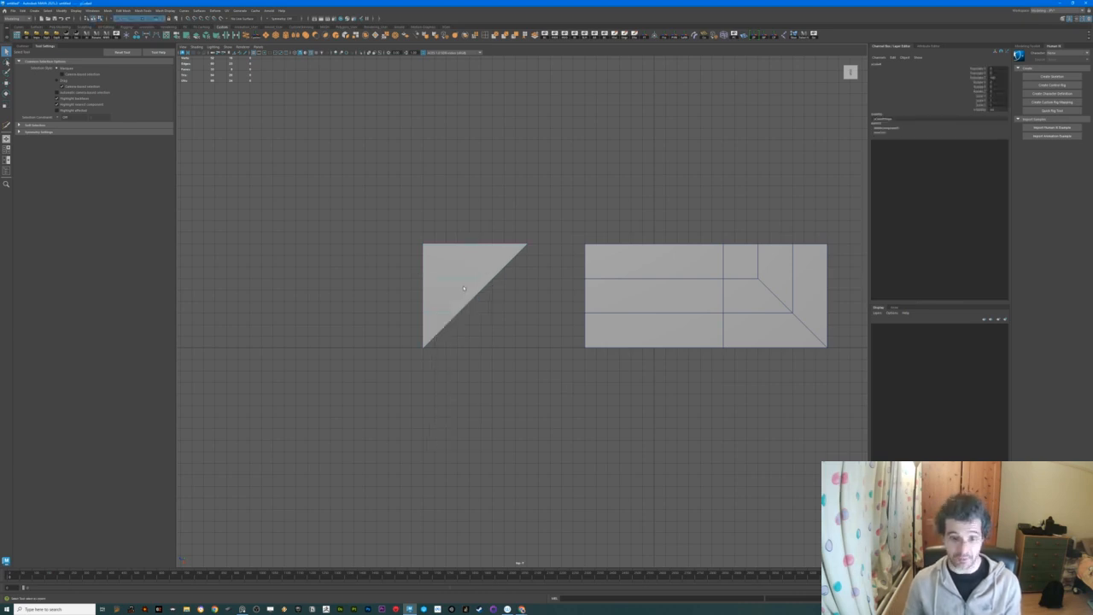
{"action": "key", "text": "w"}
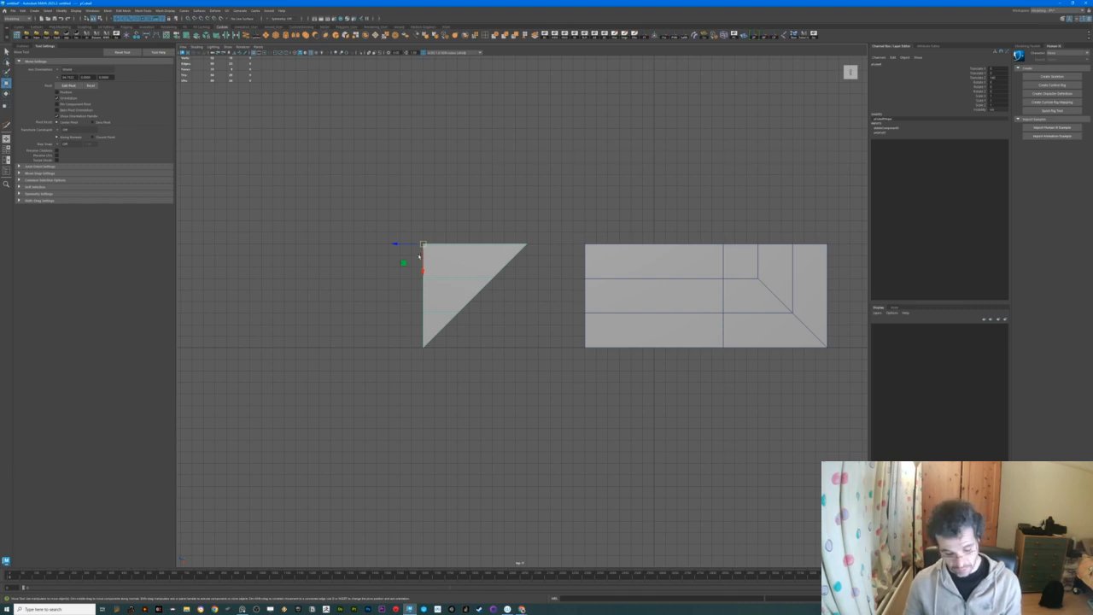
{"action": "key", "text": "d"}
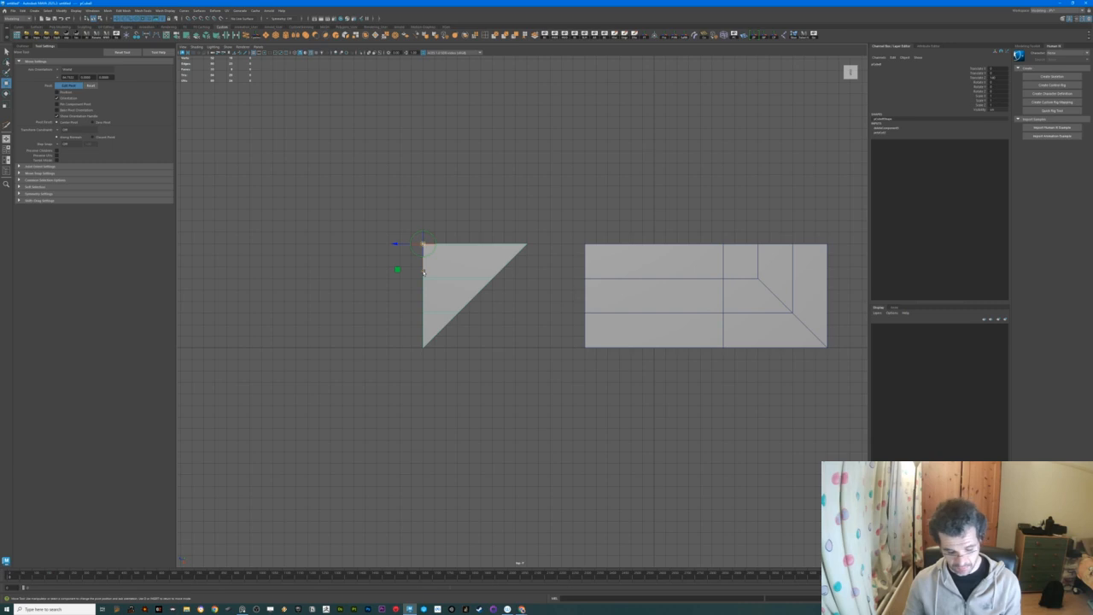
{"action": "left_click_drag", "start_coordinate": [423, 270], "coordinate": [423, 373]}
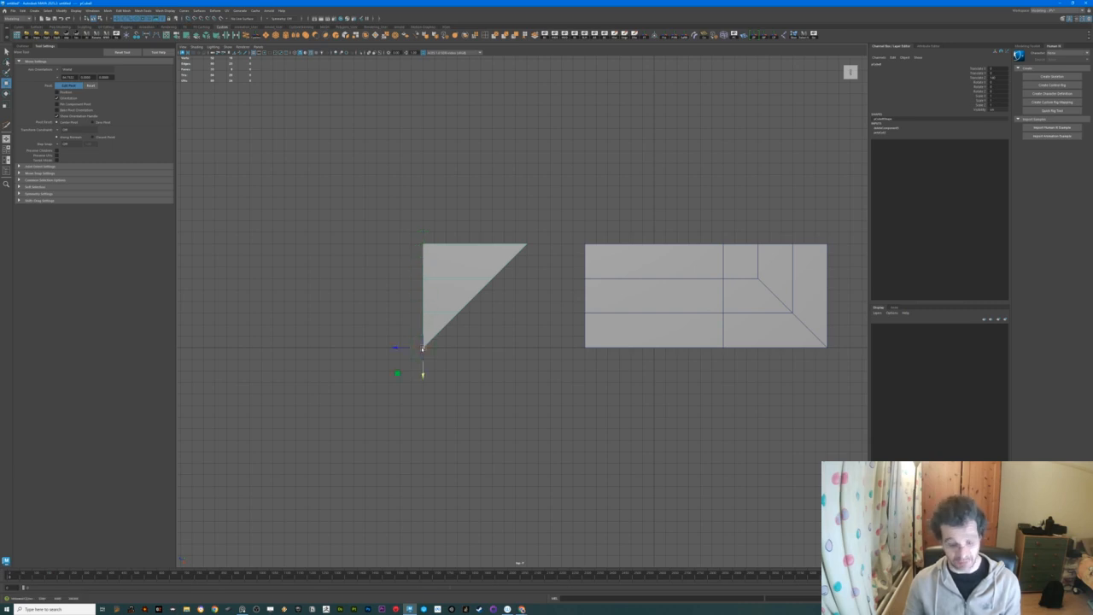
{"action": "key", "text": "Insert"}
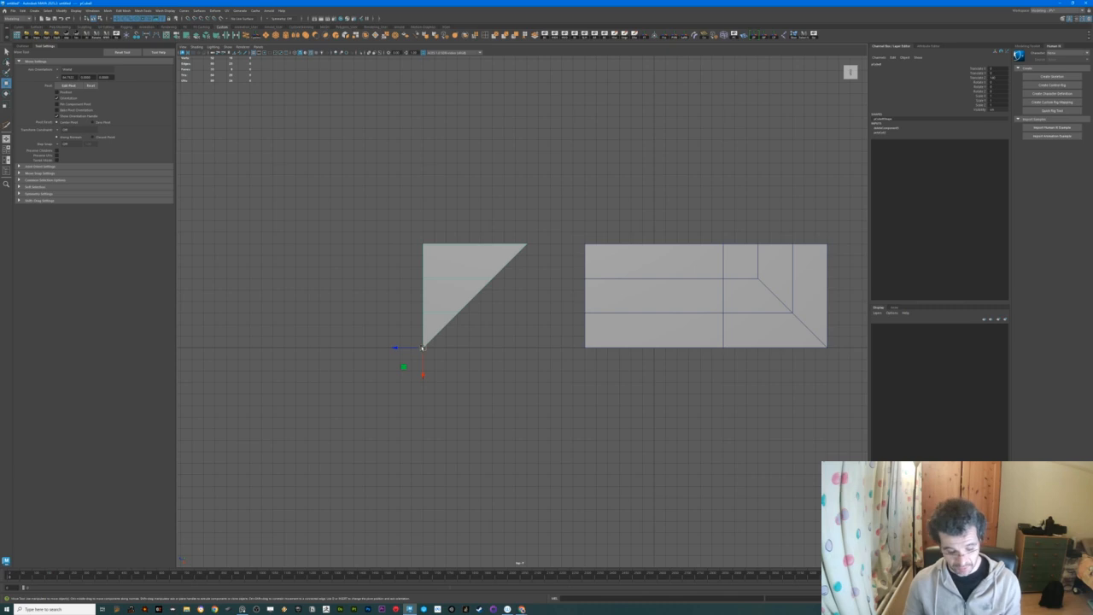
Duplicate the triangular stair piece and rotate the copy 90° about the tip
{"action": "key", "text": "alt+shift+d"}
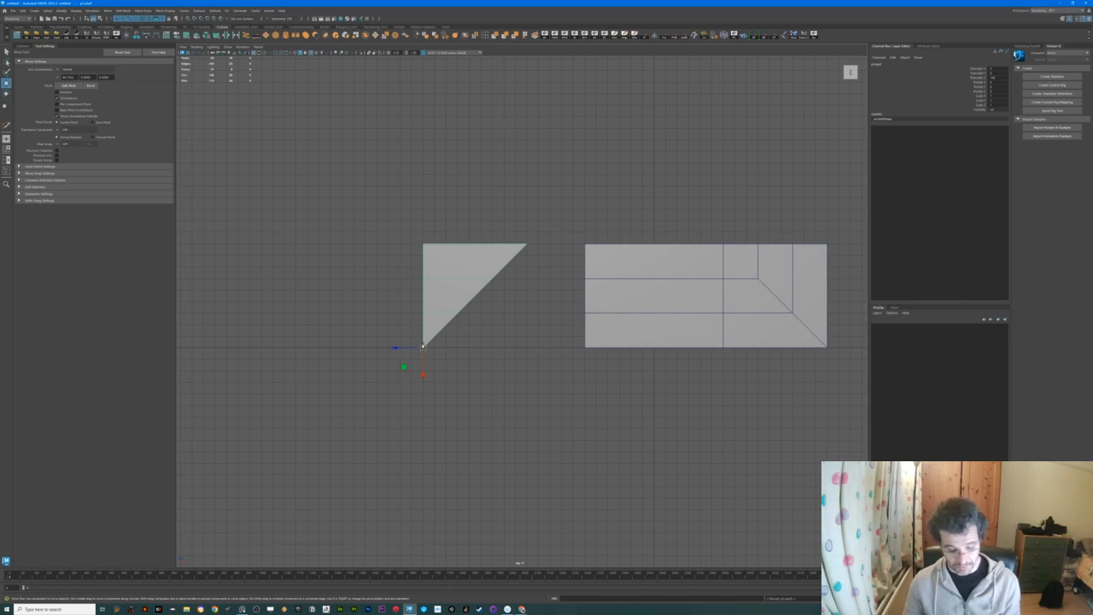
{"action": "key", "text": "e"}
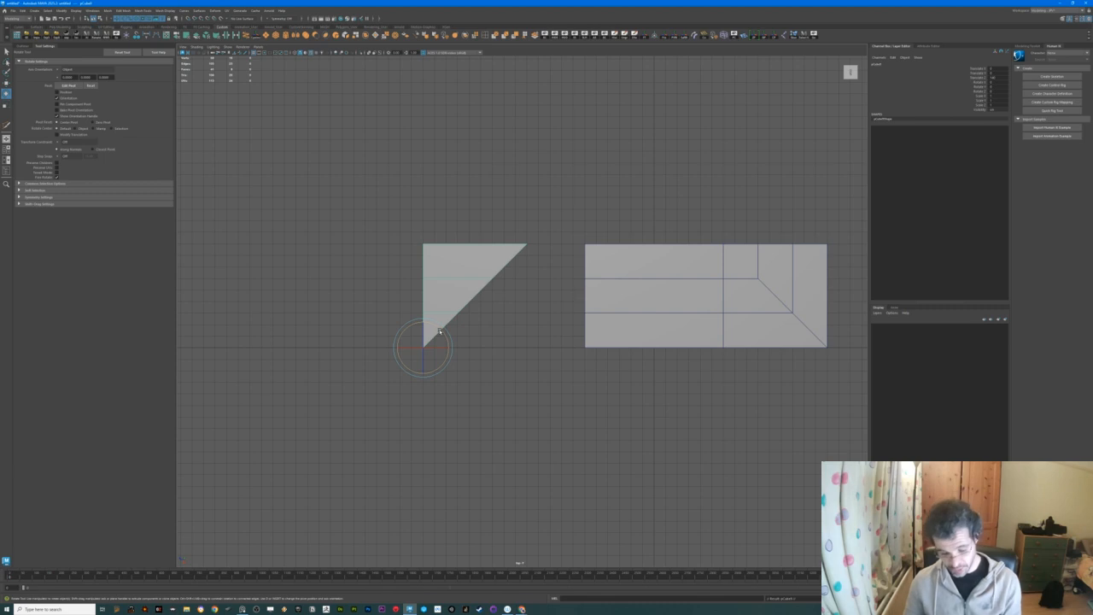
{"action": "key", "text": "j"}
{"action": "left_click_drag", "start_coordinate": [439, 330], "coordinate": [435, 388]}
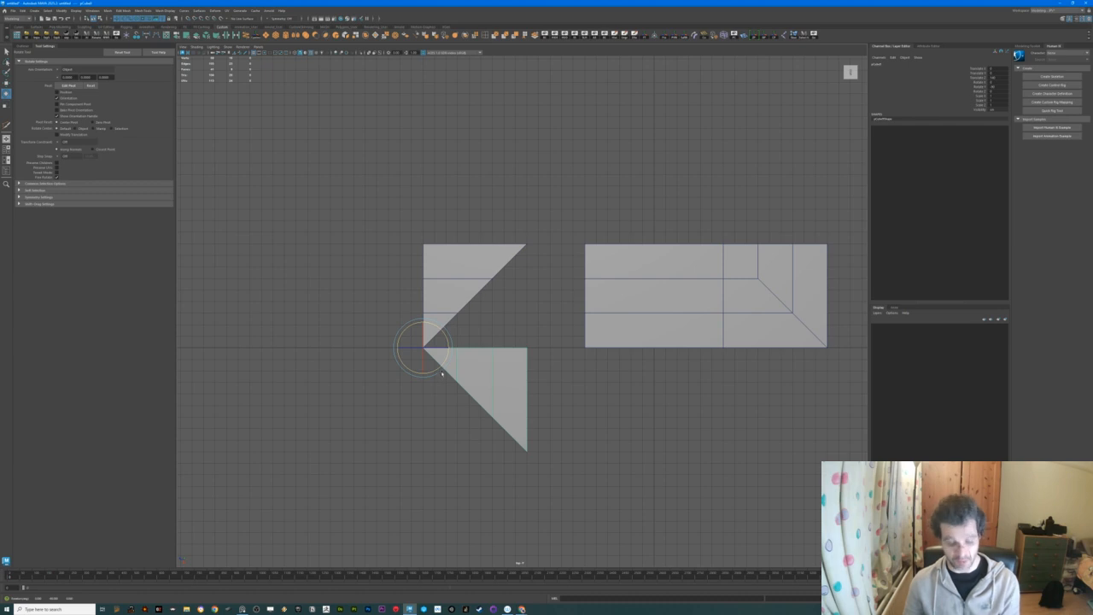
Mirror the rotated copy by setting its Scale Z to -1 so both halves form a square corner
{"action": "key", "text": "r"}
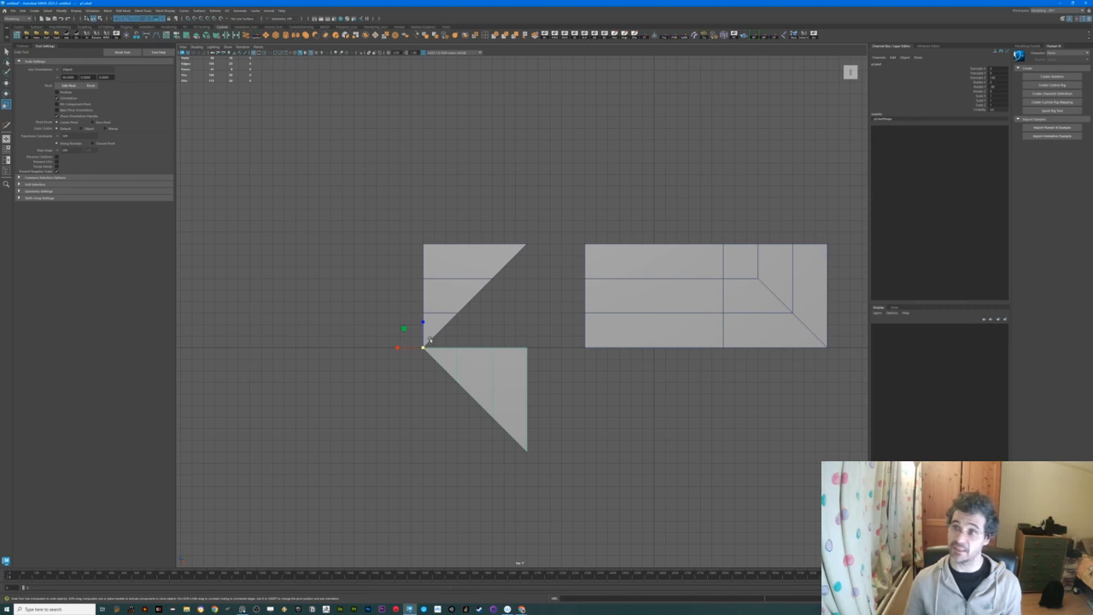
{"action": "double_click", "coordinate": [992, 106]}
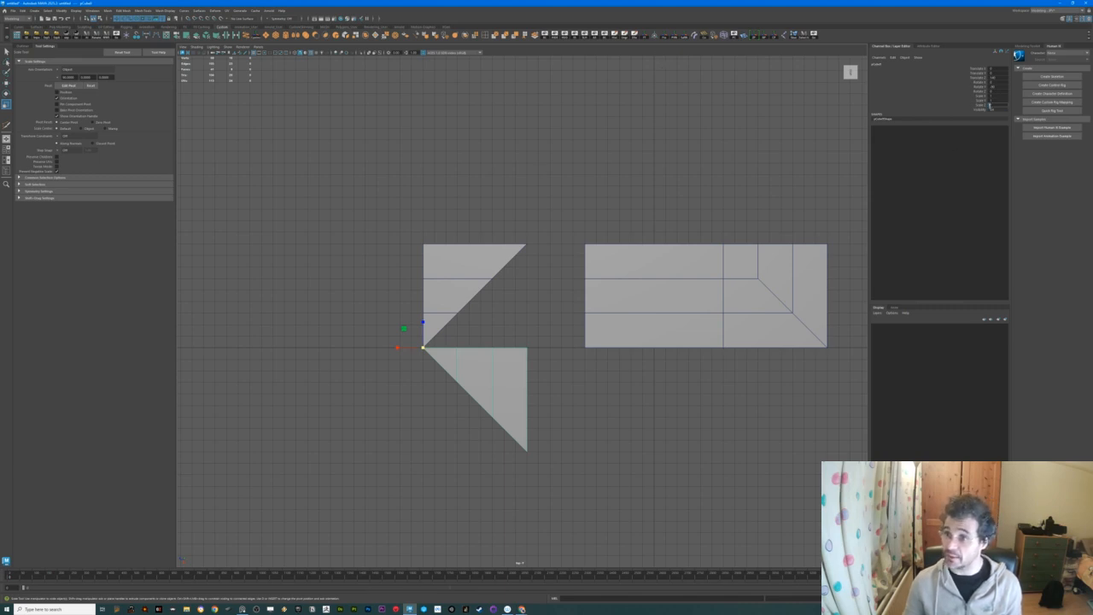
{"action": "type", "text": "-1"}
{"action": "key", "text": "Return"}
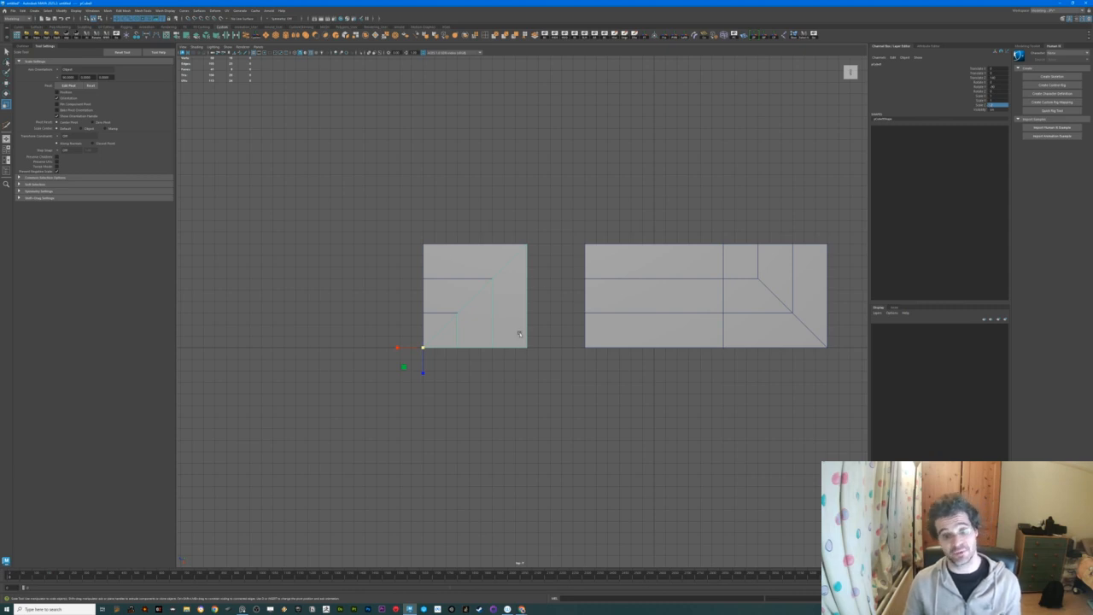
Examine the two mirrored stair halves in wireframe along their diagonal seam, in the top and perspective views
{"action": "left_click_drag", "start_coordinate": [566, 202], "coordinate": [459, 303]}
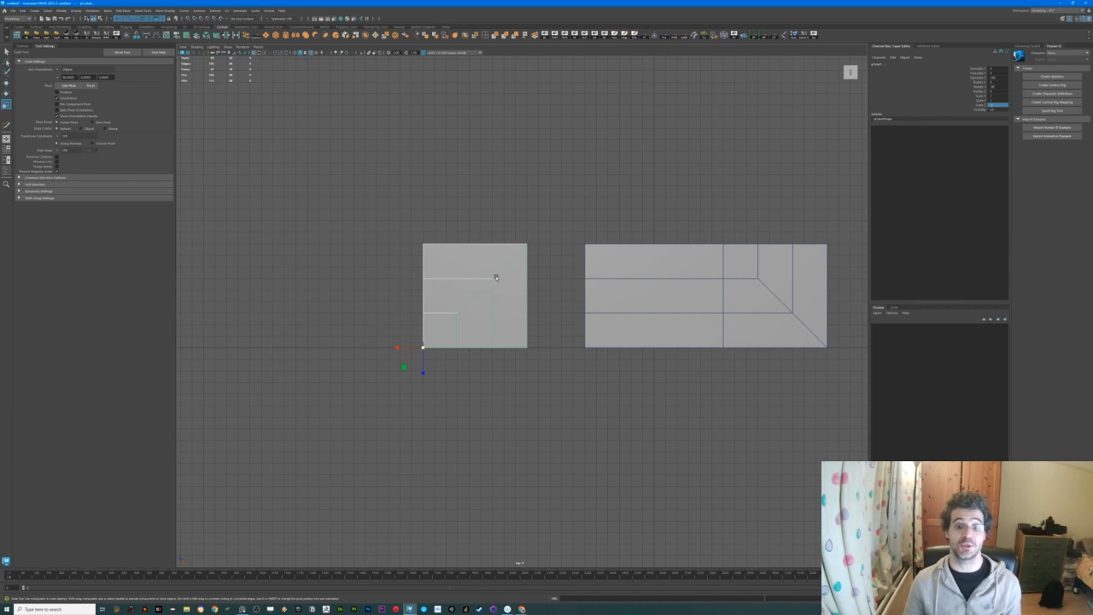
{"action": "key", "text": "4"}
{"action": "right_click_drag", "start_coordinate": [483, 291], "coordinate": [482, 299]}
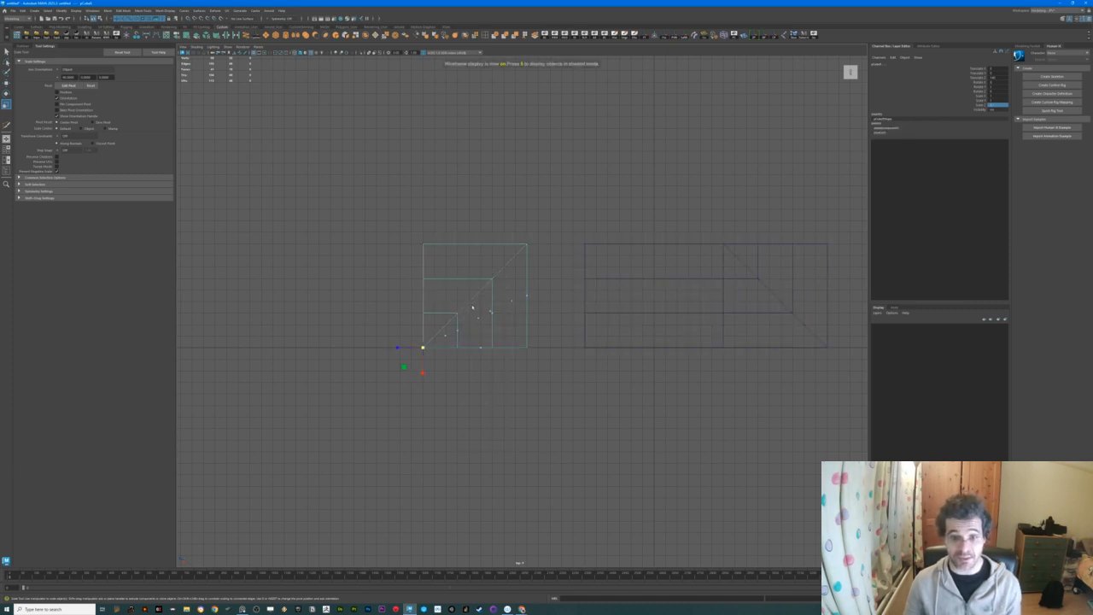
{"action": "left_click", "coordinate": [479, 321]}
{"action": "key", "text": "space"}
{"action": "key", "text": "space"}
{"action": "left_click_drag", "start_coordinate": [593, 256], "coordinate": [621, 261], "text": "alt"}
{"action": "left_click", "coordinate": [508, 343]}
Try moving the current selection aside in the perspective view, and undo the move
{"action": "left_click_drag", "start_coordinate": [509, 344], "coordinate": [523, 383], "text": "alt"}
{"action": "key", "text": "w"}
{"action": "left_click_drag", "start_coordinate": [628, 457], "coordinate": [546, 480]}
{"action": "key", "text": "ctrl+z"}
Show the perspective view in wireframe and delete the hidden internal face along the diagonal seam of the earlier corner staircase
{"action": "left_click_drag", "start_coordinate": [667, 378], "coordinate": [564, 384], "text": "alt"}
{"action": "right_click_drag", "start_coordinate": [564, 384], "coordinate": [656, 448], "text": "alt"}
{"action": "left_click_drag", "start_coordinate": [655, 448], "coordinate": [625, 439], "text": "alt"}
{"action": "right_click_drag", "start_coordinate": [624, 438], "coordinate": [583, 413], "text": "alt"}
{"action": "middle_click_drag", "start_coordinate": [583, 412], "coordinate": [613, 315], "text": "alt"}
{"action": "right_click_drag", "start_coordinate": [612, 314], "coordinate": [679, 410], "text": "alt"}
{"action": "left_click_drag", "start_coordinate": [679, 410], "coordinate": [651, 410], "text": "alt"}
{"action": "right_click_drag", "start_coordinate": [652, 410], "coordinate": [443, 395], "text": "alt"}
{"action": "left_click_drag", "start_coordinate": [442, 395], "coordinate": [504, 420], "text": "alt"}
{"action": "left_click", "coordinate": [504, 420]}
{"action": "right_click_drag", "start_coordinate": [504, 420], "coordinate": [435, 410], "text": "alt"}
{"action": "left_click_drag", "start_coordinate": [435, 410], "coordinate": [506, 365], "text": "alt"}
{"action": "key", "text": "4"}
{"action": "right_click", "coordinate": [506, 366]}
{"action": "left_click", "coordinate": [503, 378]}
{"action": "left_click_drag", "start_coordinate": [490, 407], "coordinate": [524, 344], "text": "alt"}
{"action": "right_click", "coordinate": [525, 345]}
{"action": "right_click_drag", "start_coordinate": [529, 342], "coordinate": [528, 334]}
{"action": "left_click", "coordinate": [530, 356]}
{"action": "key", "text": "Delete"}
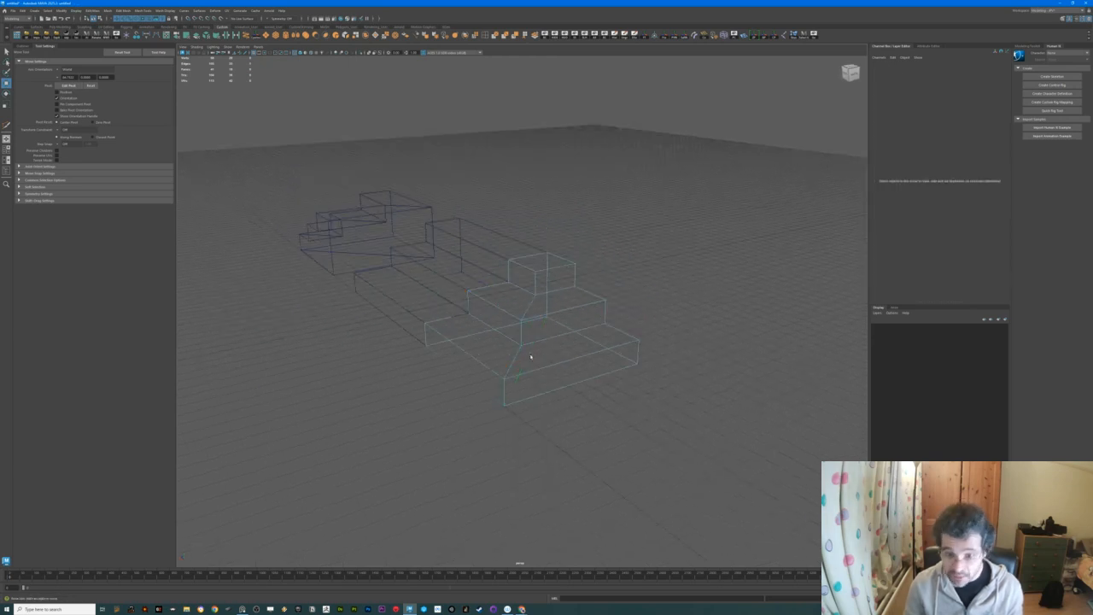
Return to shaded display and combine the two mirrored stair halves into one mesh
{"action": "left_click_drag", "start_coordinate": [501, 347], "coordinate": [526, 359], "text": "alt"}
{"action": "right_click_drag", "start_coordinate": [527, 359], "coordinate": [416, 366], "text": "alt"}
{"action": "left_click_drag", "start_coordinate": [415, 366], "coordinate": [494, 332], "text": "alt"}
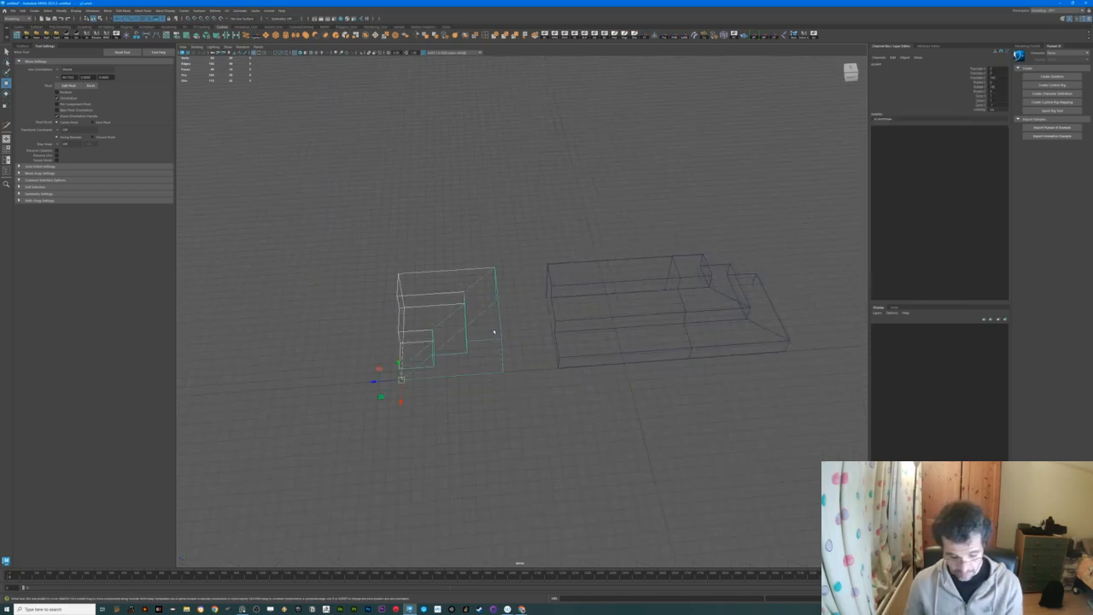
{"action": "key", "text": "5"}
{"action": "right_click_drag", "start_coordinate": [492, 331], "coordinate": [502, 355], "text": "alt"}
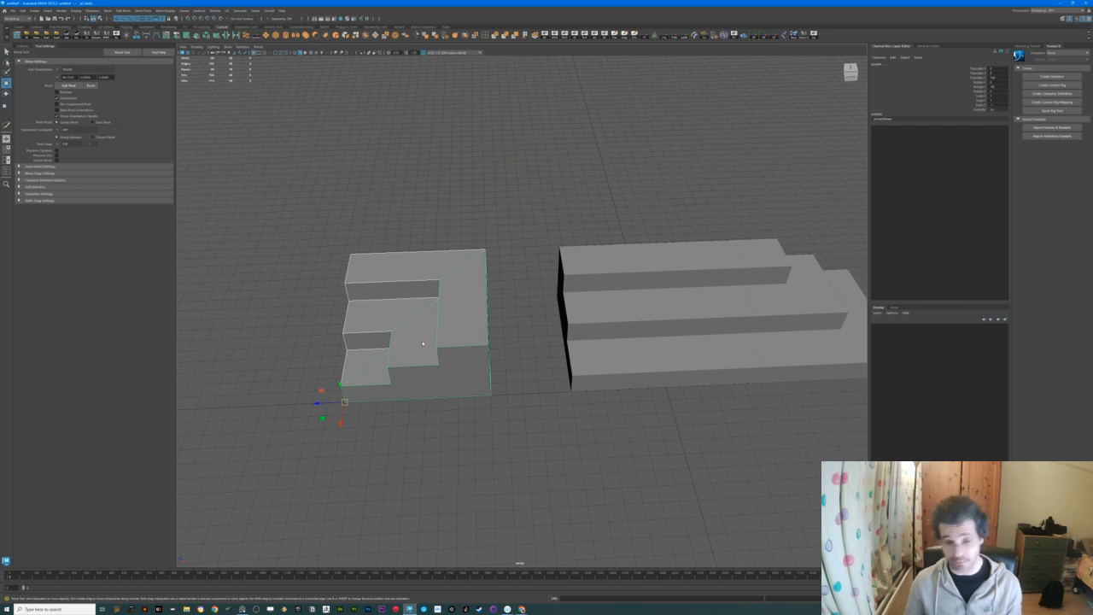
{"action": "right_click", "coordinate": [422, 343], "text": "shift"}
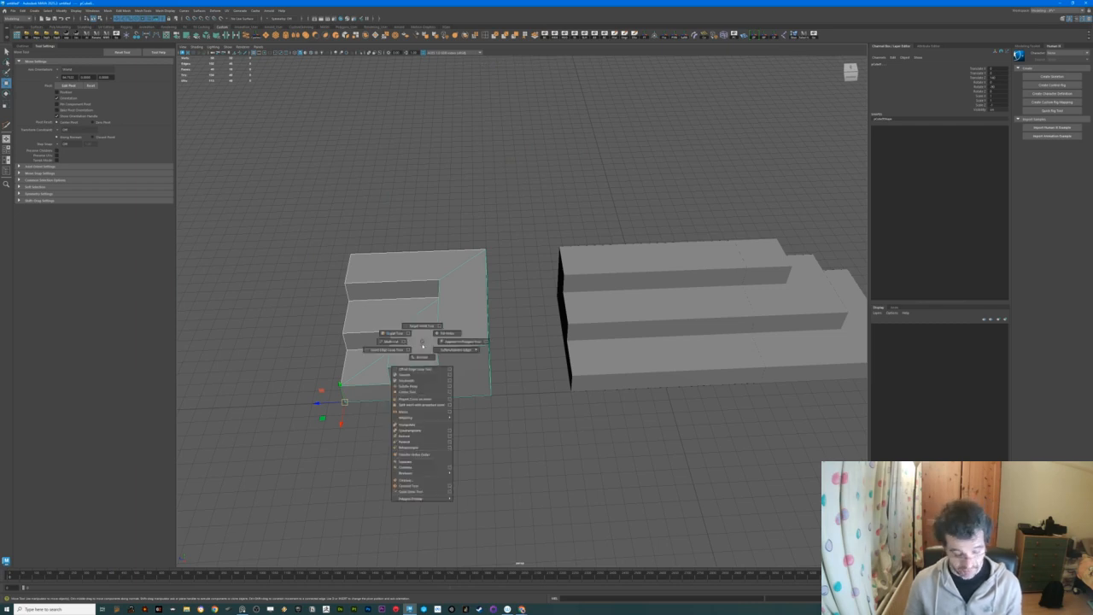
{"action": "left_click", "coordinate": [416, 468]}
Select all vertices of the combined inner corner piece and merge them
{"action": "right_click", "coordinate": [422, 331]}
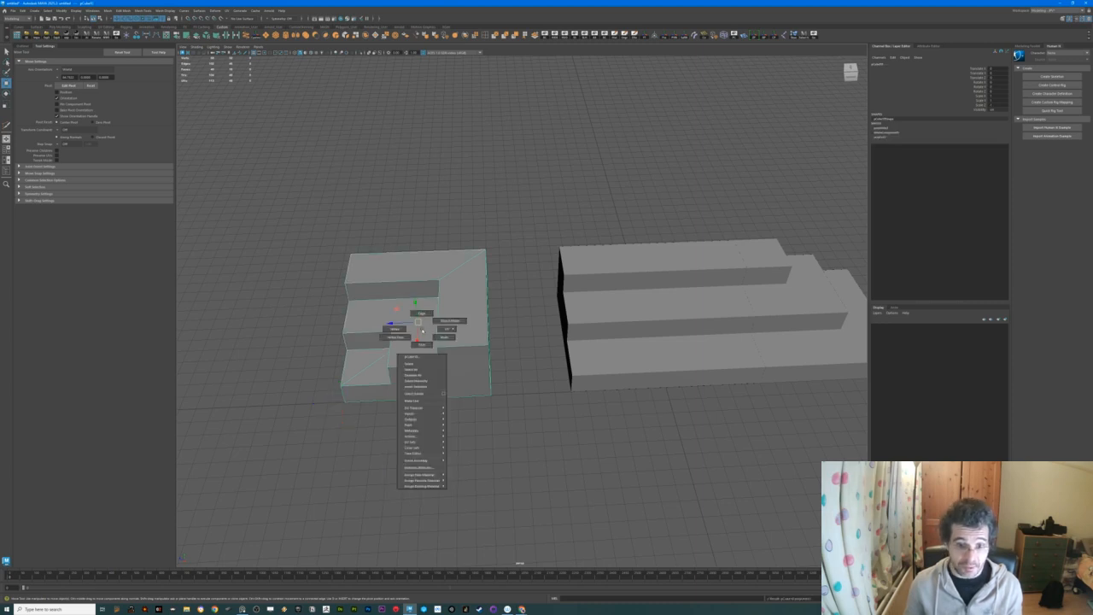
{"action": "left_click", "coordinate": [402, 318]}
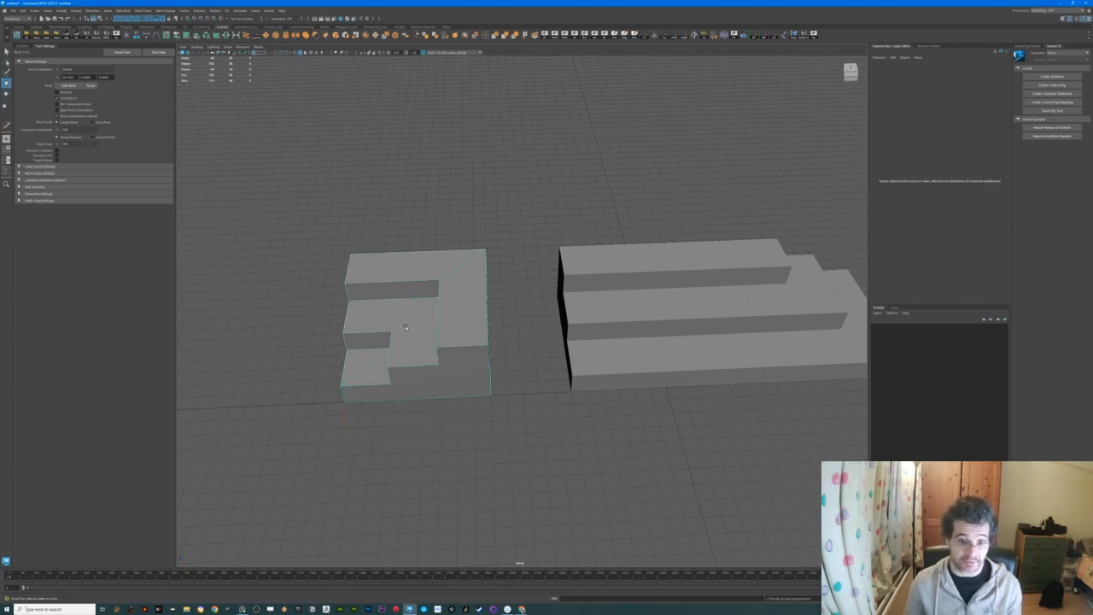
{"action": "left_click_drag", "start_coordinate": [517, 205], "coordinate": [286, 449]}
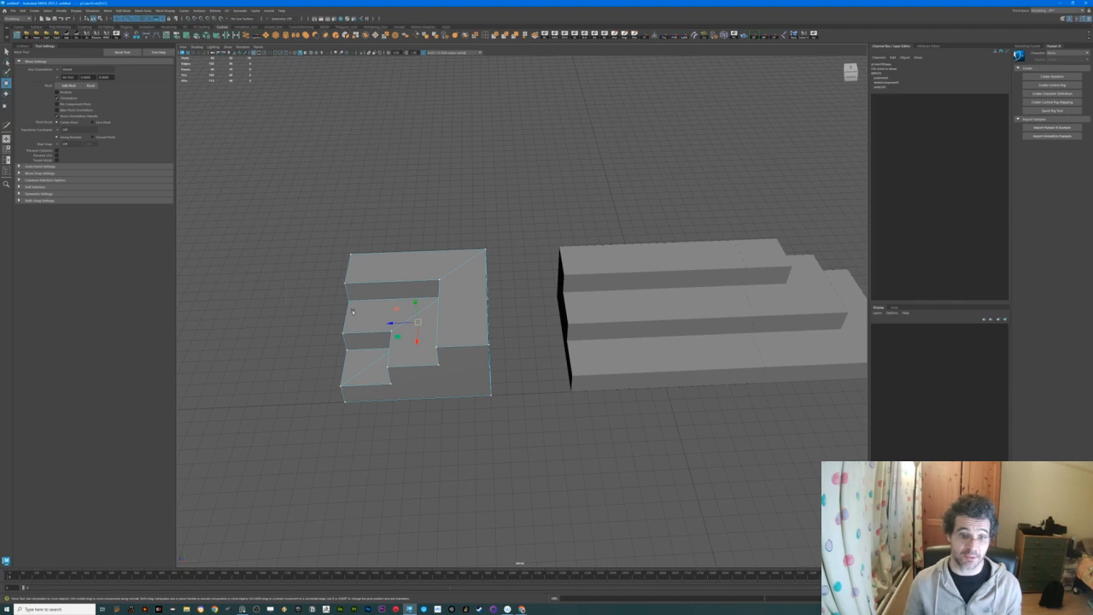
{"action": "key", "text": "ctrl+f"}
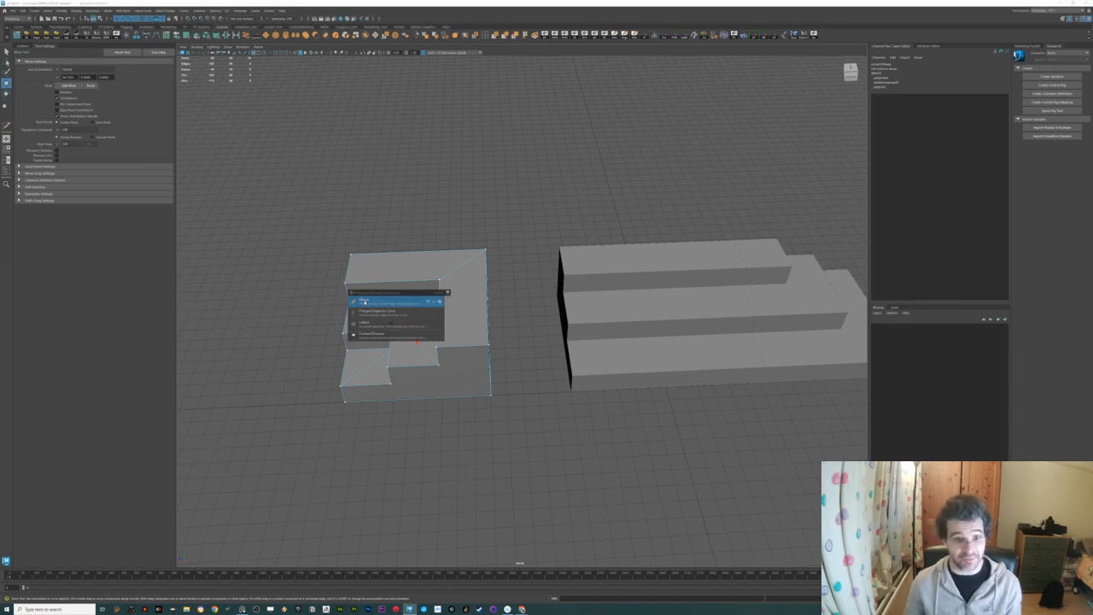
{"action": "left_click", "coordinate": [391, 305]}
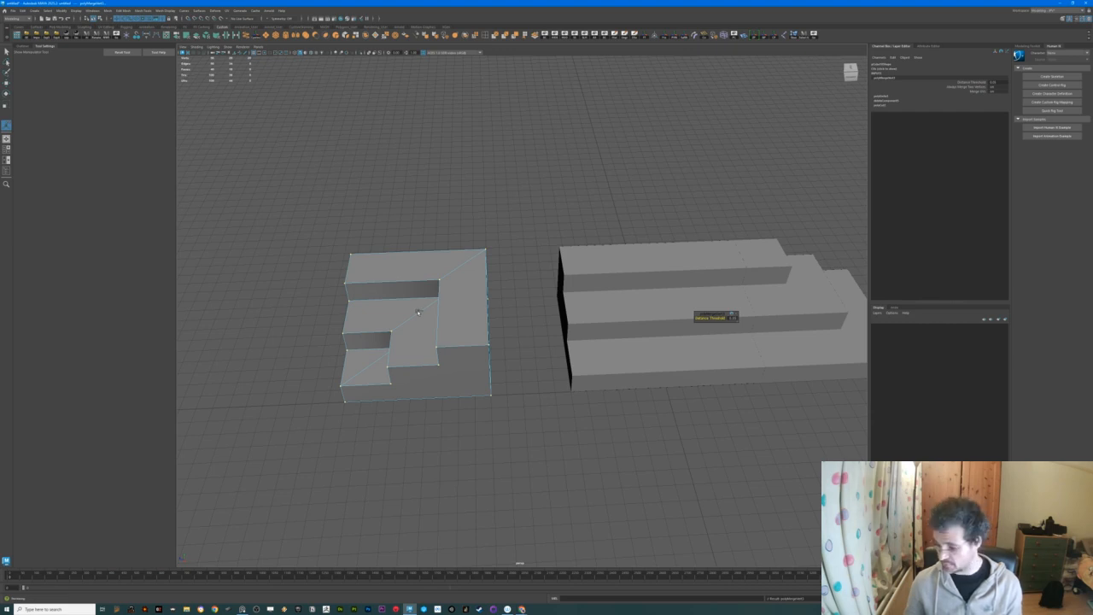
Harden all edges of the merged inner corner staircase
{"action": "right_click", "coordinate": [418, 313], "text": "shift"}
{"action": "mouse_move", "coordinate": [418, 312]}
{"action": "right_mouse_down", "text": "shift"}
{"action": "mouse_move", "coordinate": [462, 312]}
{"action": "mouse_move", "coordinate": [446, 333]}
{"action": "mouse_move", "coordinate": [472, 317]}
{"action": "mouse_move", "coordinate": [419, 312]}
{"action": "right_mouse_up", "text": "shift"}
{"action": "right_click", "coordinate": [384, 309]}
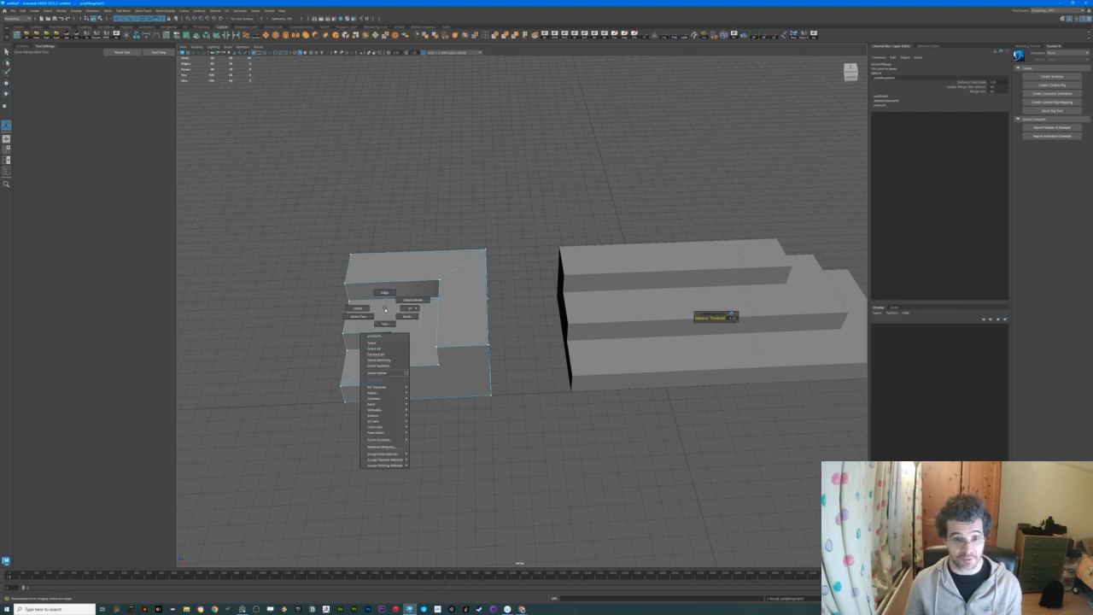
{"action": "right_click", "coordinate": [356, 278]}
{"action": "left_click", "coordinate": [360, 272]}
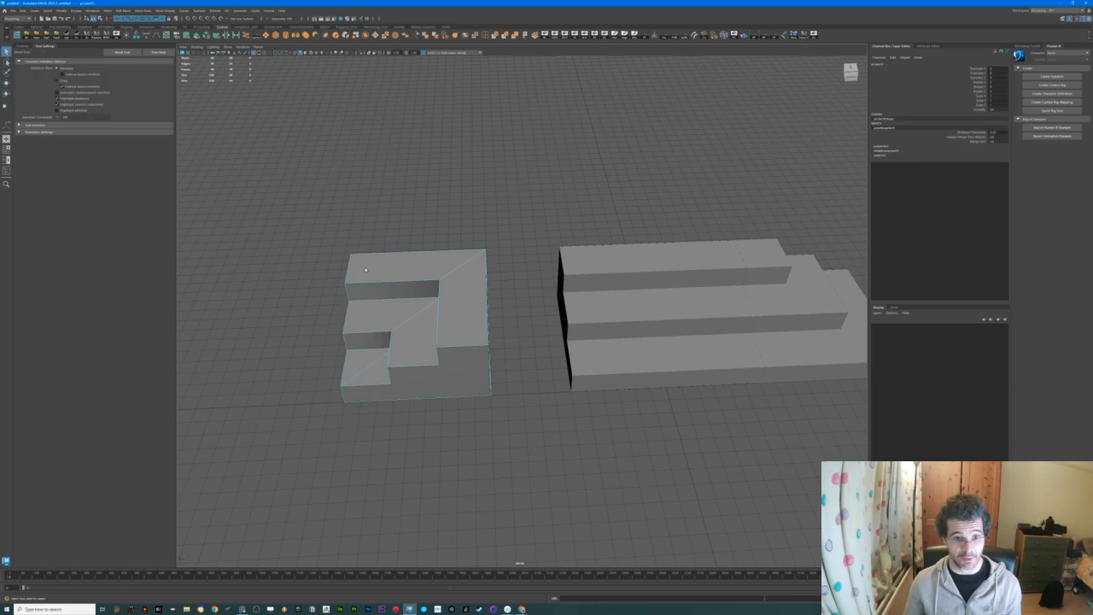
{"action": "right_click_drag", "start_coordinate": [335, 289], "coordinate": [376, 304], "text": "shift"}
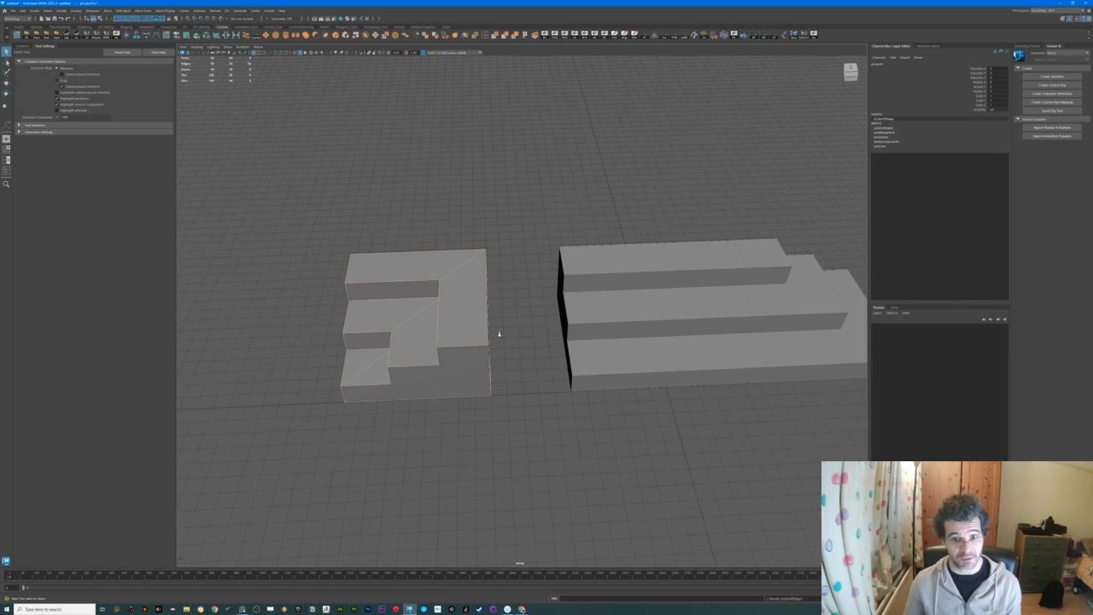
{"action": "right_click_drag", "start_coordinate": [505, 337], "coordinate": [385, 326], "text": "alt"}
{"action": "left_click_drag", "start_coordinate": [384, 326], "coordinate": [373, 339], "text": "alt"}
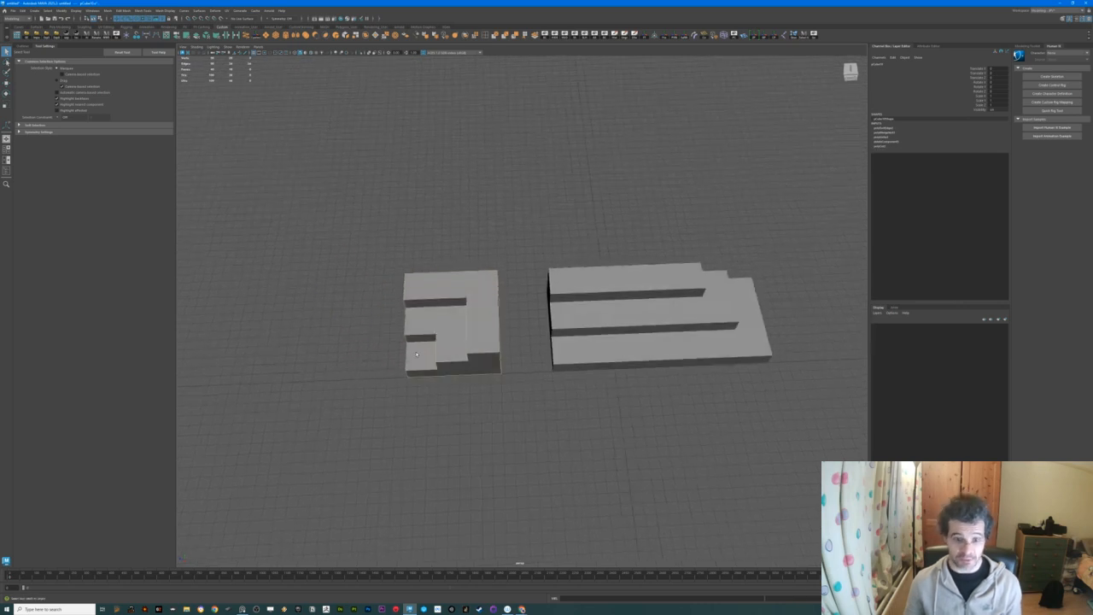
Delete the diagonal edge on the lowest tread of the inner corner staircase and return to object selection
{"action": "right_click_drag", "start_coordinate": [416, 358], "coordinate": [417, 342]}
{"action": "left_click", "coordinate": [420, 357]}
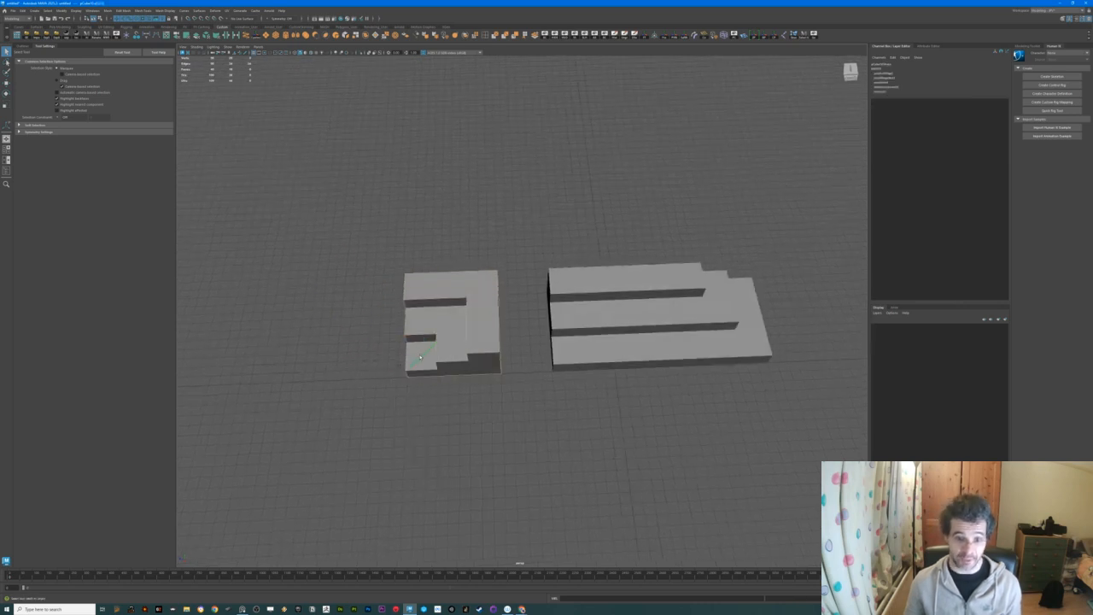
{"action": "key", "text": "Delete"}
{"action": "left_click_drag", "start_coordinate": [429, 360], "coordinate": [444, 340], "text": "alt"}
{"action": "right_click_drag", "start_coordinate": [444, 340], "coordinate": [462, 333]}
{"action": "left_click_drag", "start_coordinate": [454, 350], "coordinate": [458, 347], "text": "alt"}
Snap the inner corner staircase's pivot to the outer vertex at its back corner, facing the straight staircase
{"action": "key", "text": "w"}
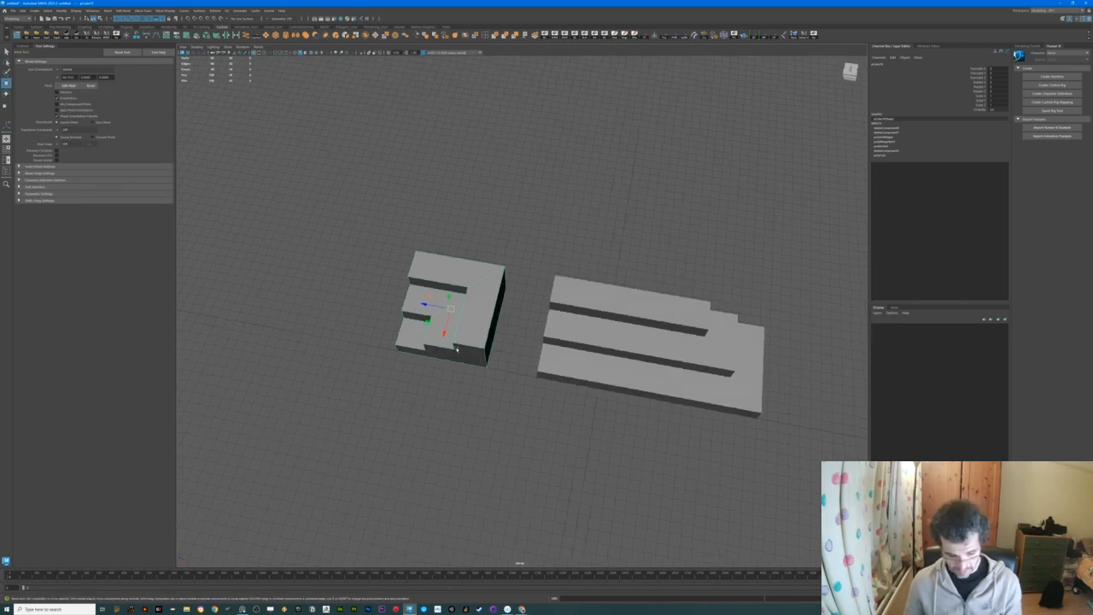
{"action": "key", "text": "d"}
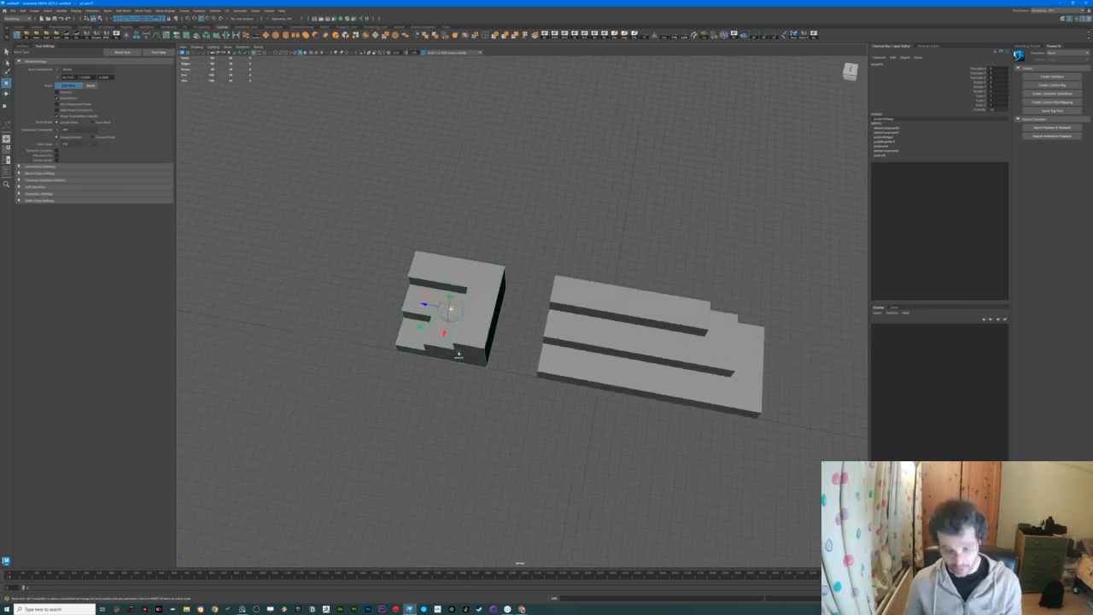
{"action": "middle_click_drag", "start_coordinate": [474, 346], "coordinate": [504, 305]}
{"action": "key", "text": "d"}
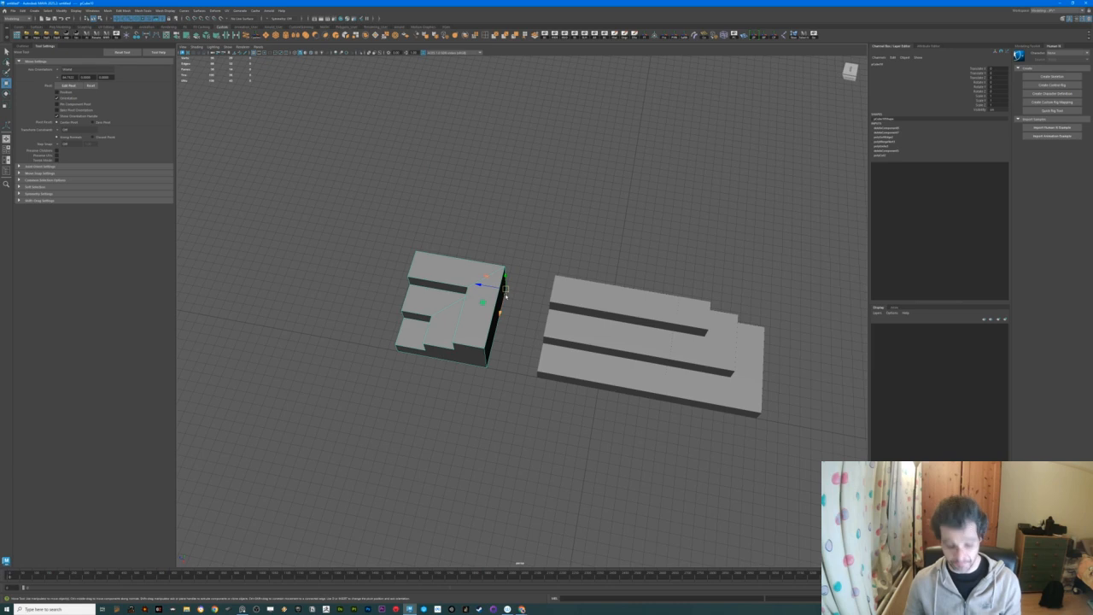
{"action": "key", "text": "e"}
{"action": "left_click_drag", "start_coordinate": [505, 301], "coordinate": [547, 298]}
{"action": "key", "text": "w"}
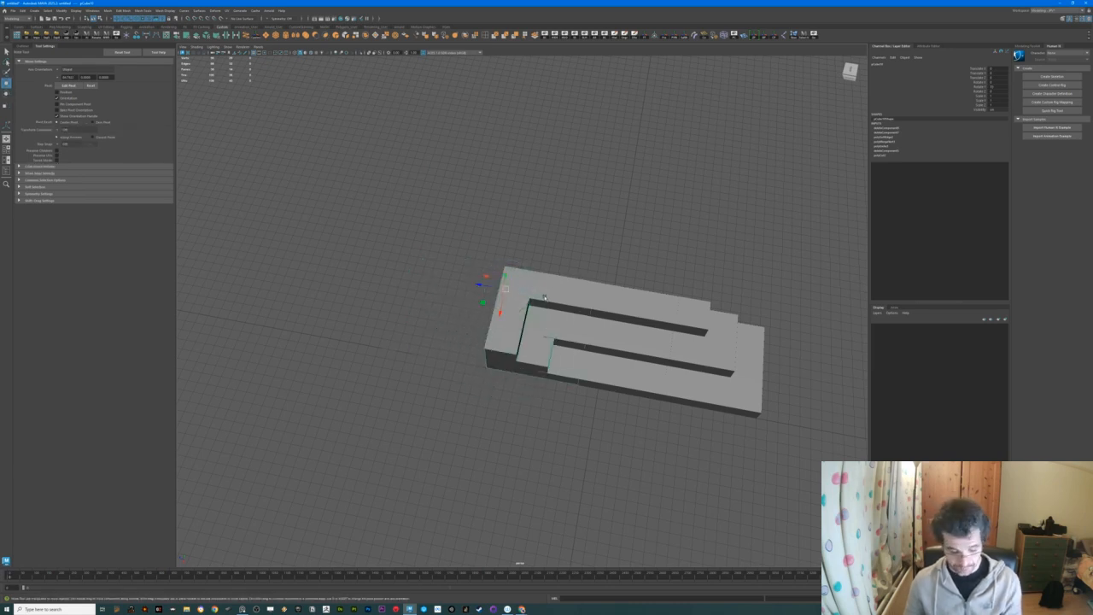
{"action": "key", "text": "ctrl+z"}
{"action": "key", "text": "ctrl+z"}
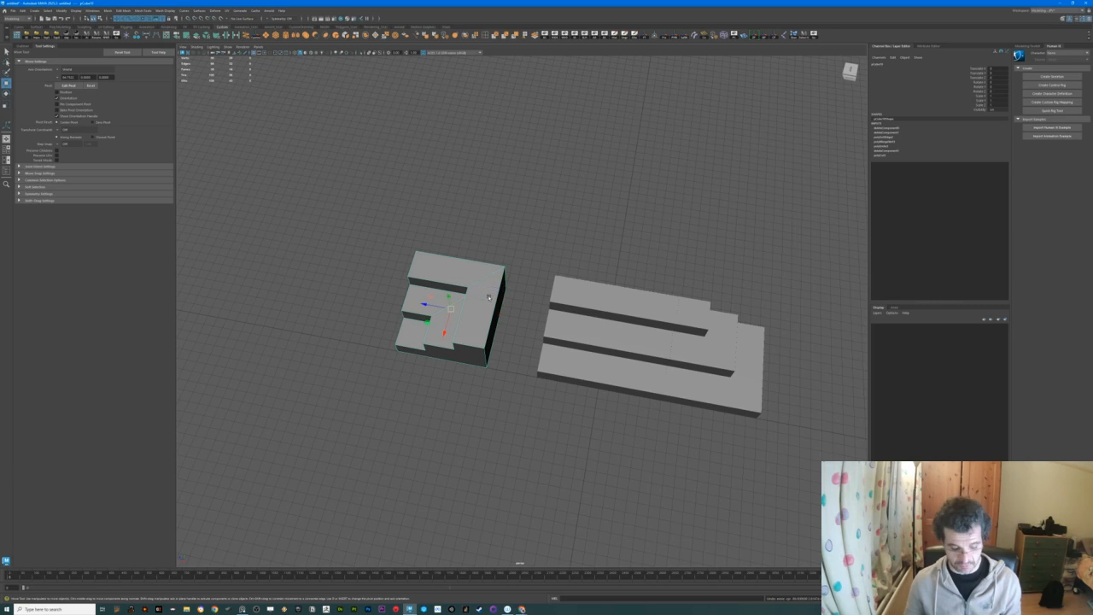
Rotate the inner corner staircase a quarter turn about its corner pivot and move it against the straight staircase's open end
{"action": "key", "text": "e"}
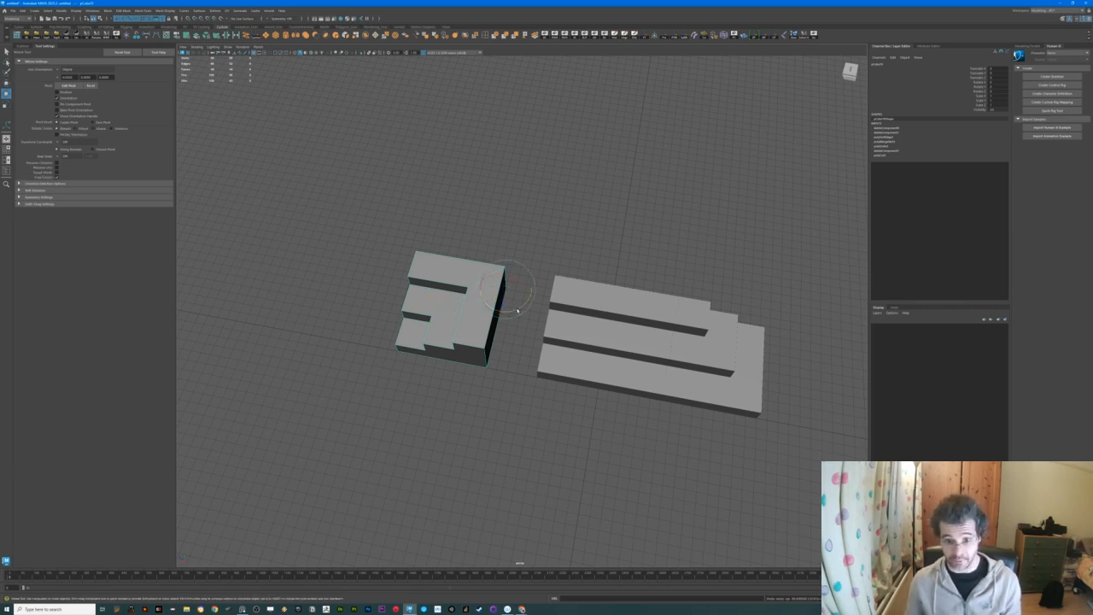
{"action": "left_click_drag", "start_coordinate": [516, 310], "coordinate": [561, 297]}
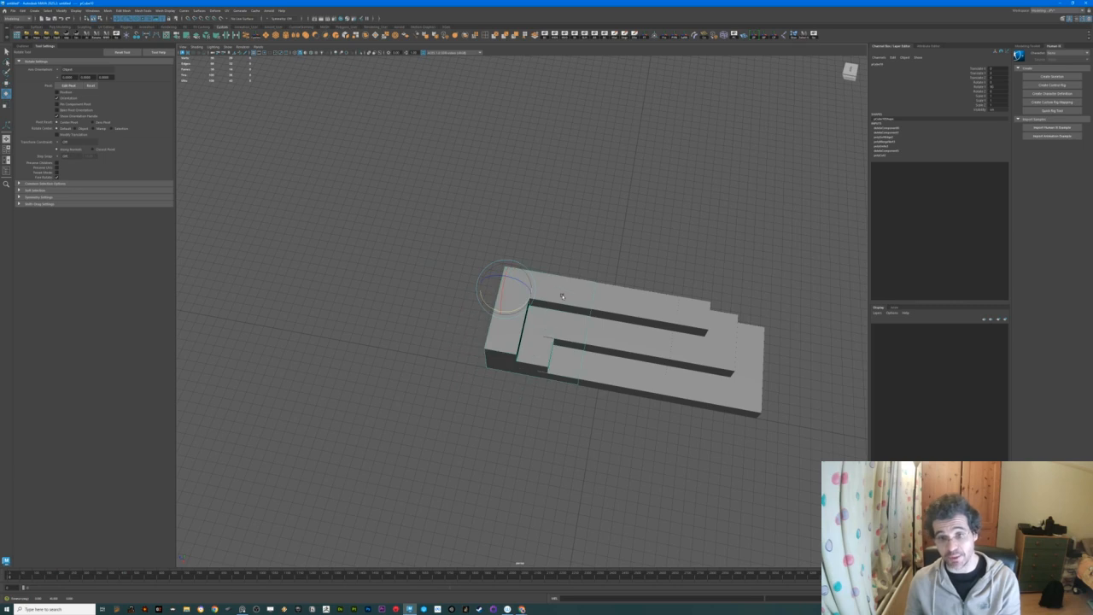
{"action": "key", "text": "w"}
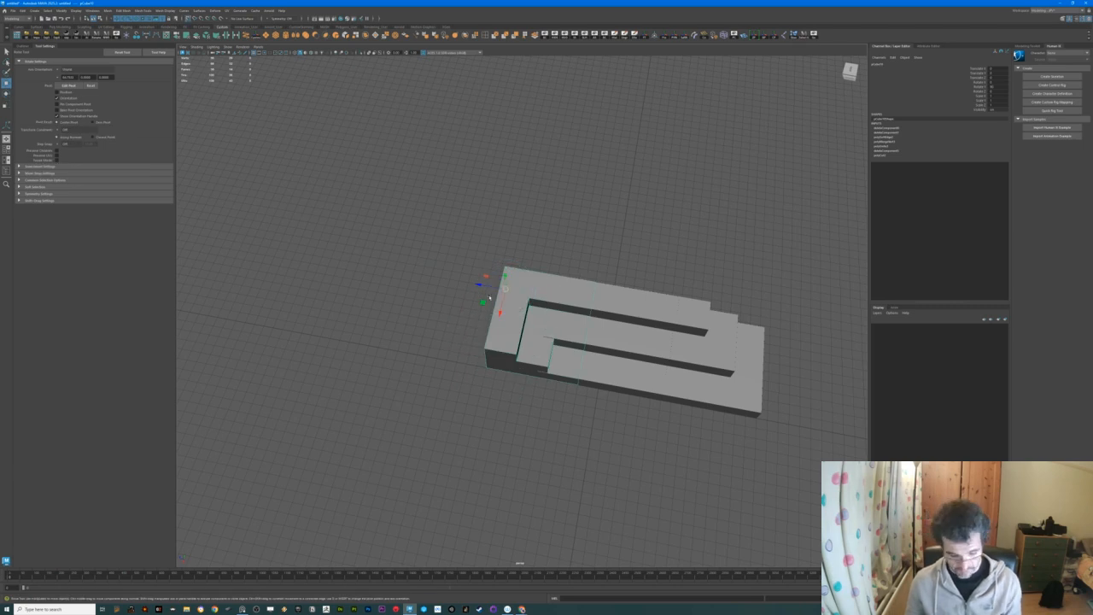
{"action": "left_click_drag", "start_coordinate": [483, 289], "coordinate": [443, 281]}
Try fitting a rotated copy of the straight staircase against the free end of the inner corner piece
{"action": "mouse_move", "coordinate": [479, 329]}
{"action": "left_mouse_down", "text": "alt"}
{"action": "mouse_move", "coordinate": [442, 289]}
{"action": "mouse_move", "coordinate": [574, 323]}
{"action": "mouse_move", "coordinate": [530, 284]}
{"action": "mouse_move", "coordinate": [484, 296]}
{"action": "mouse_move", "coordinate": [379, 400]}
{"action": "left_mouse_up", "text": "alt"}
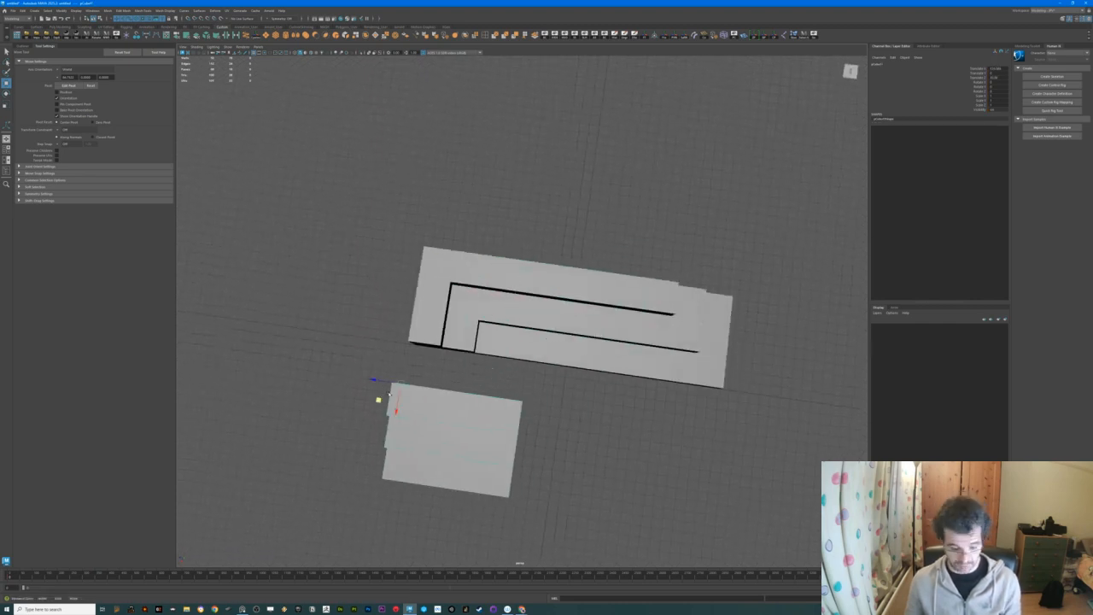
{"action": "key", "text": "e"}
{"action": "left_click_drag", "start_coordinate": [419, 400], "coordinate": [447, 379]}
{"action": "key", "text": "w"}
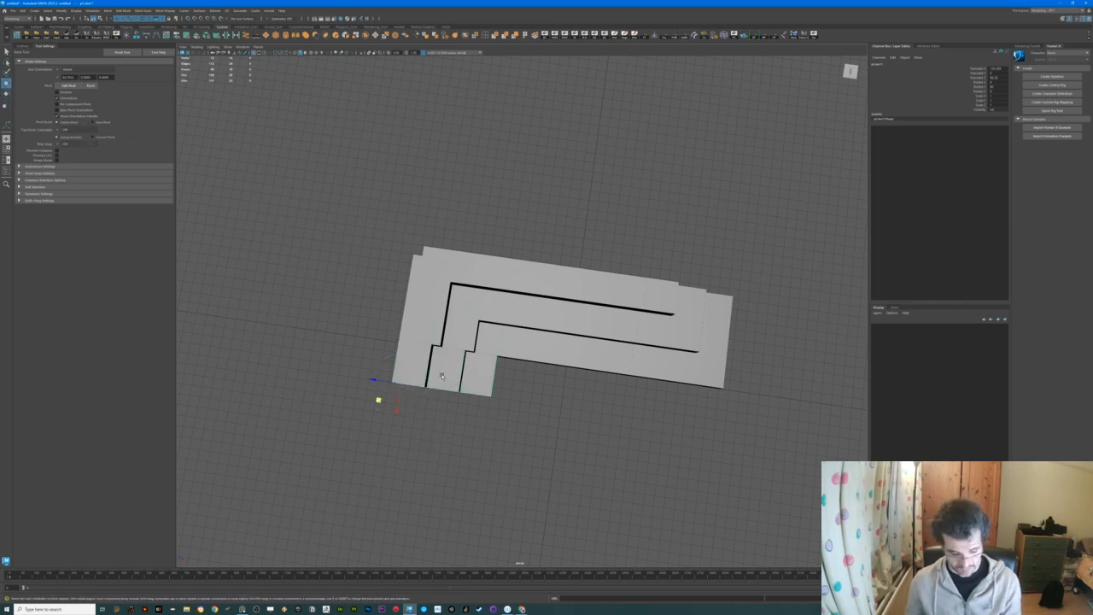
{"action": "left_click_drag", "start_coordinate": [394, 403], "coordinate": [375, 467]}
{"action": "left_click_drag", "start_coordinate": [525, 470], "coordinate": [429, 364], "text": "alt"}
{"action": "scroll", "coordinate": [410, 478], "scroll_direction": "down", "scroll_amount": 3}
{"action": "scroll", "coordinate": [429, 364], "scroll_direction": "up", "scroll_amount": 5}
{"action": "left_click_drag", "start_coordinate": [430, 263], "coordinate": [514, 335], "text": "alt"}
{"action": "left_click_drag", "start_coordinate": [364, 266], "coordinate": [488, 298], "text": "alt"}
Try to bevel the front step edges across the straight, outer corner and inner corner staircases together
{"action": "left_click", "coordinate": [650, 286]}
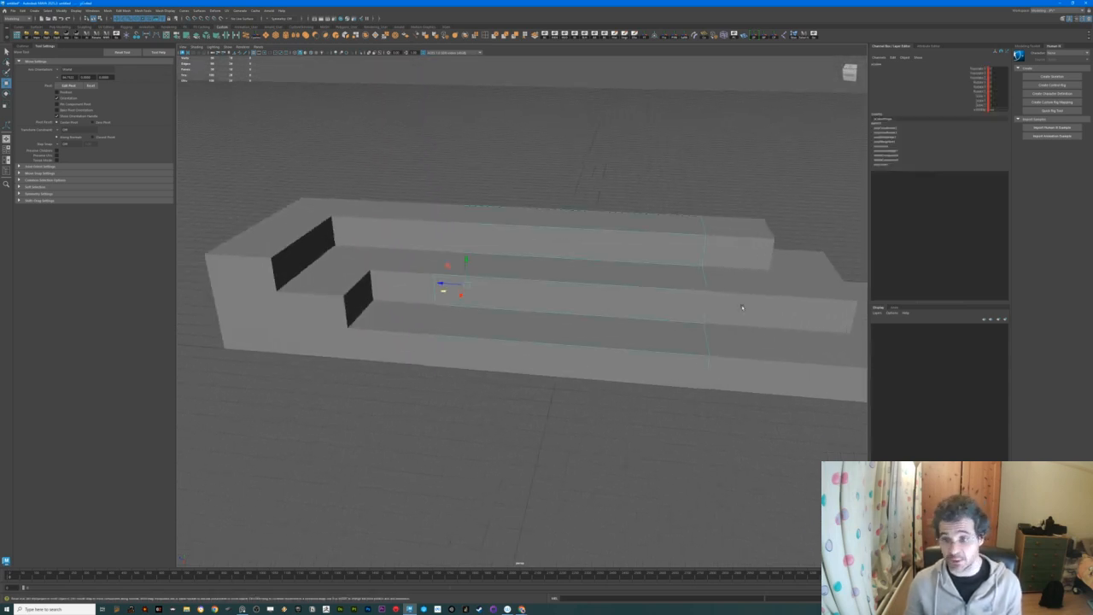
{"action": "left_click", "coordinate": [741, 306], "text": "shift"}
{"action": "left_click", "coordinate": [382, 263], "text": "shift"}
{"action": "left_click_drag", "start_coordinate": [382, 262], "coordinate": [474, 302], "text": "alt"}
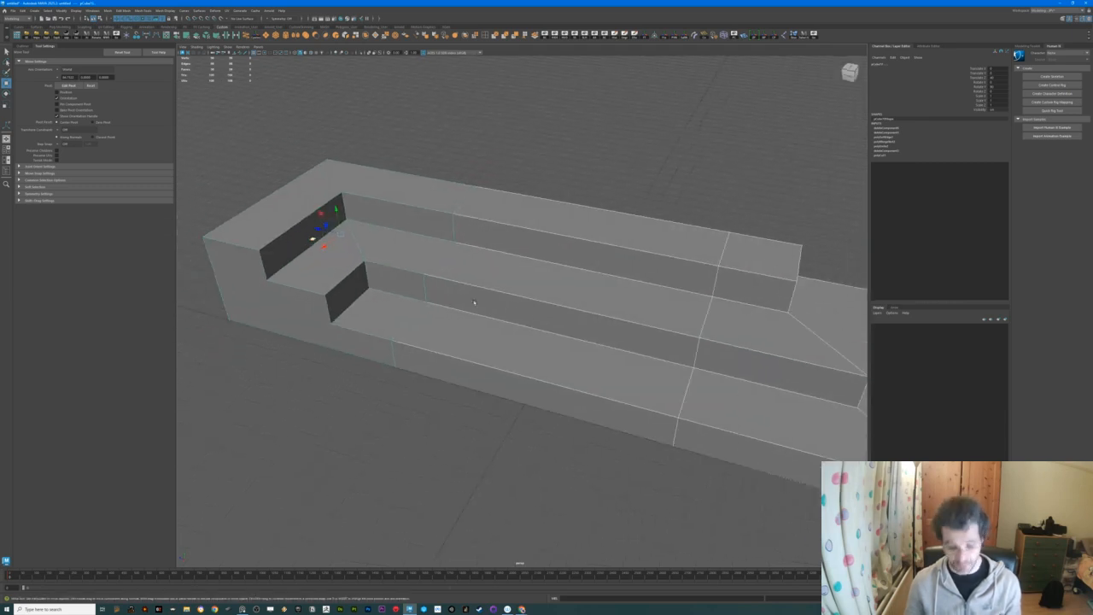
{"action": "key", "text": "F10"}
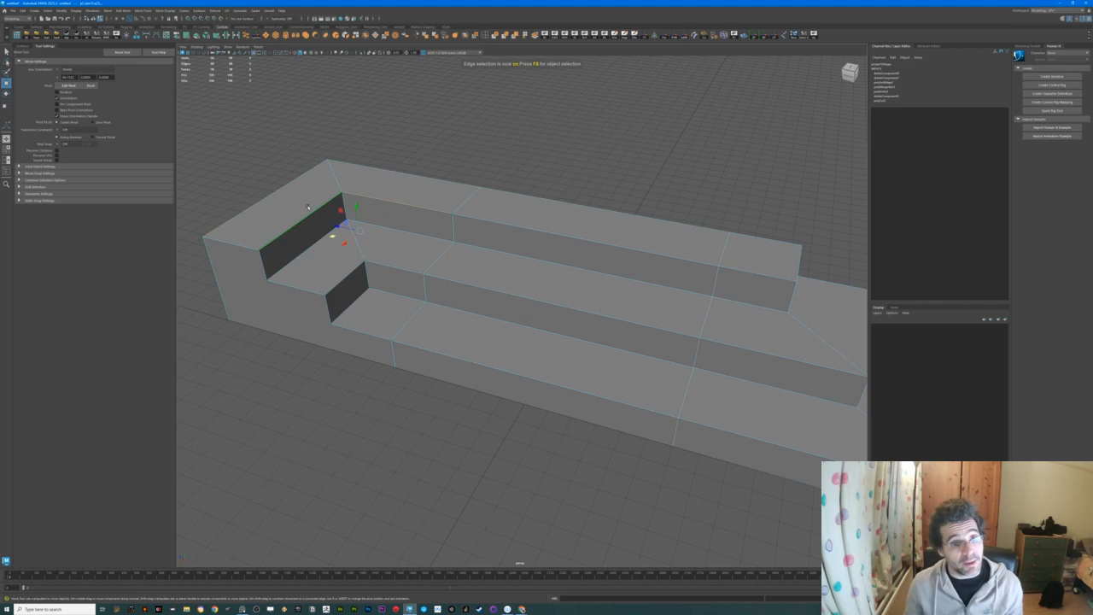
{"action": "left_click", "coordinate": [496, 219]}
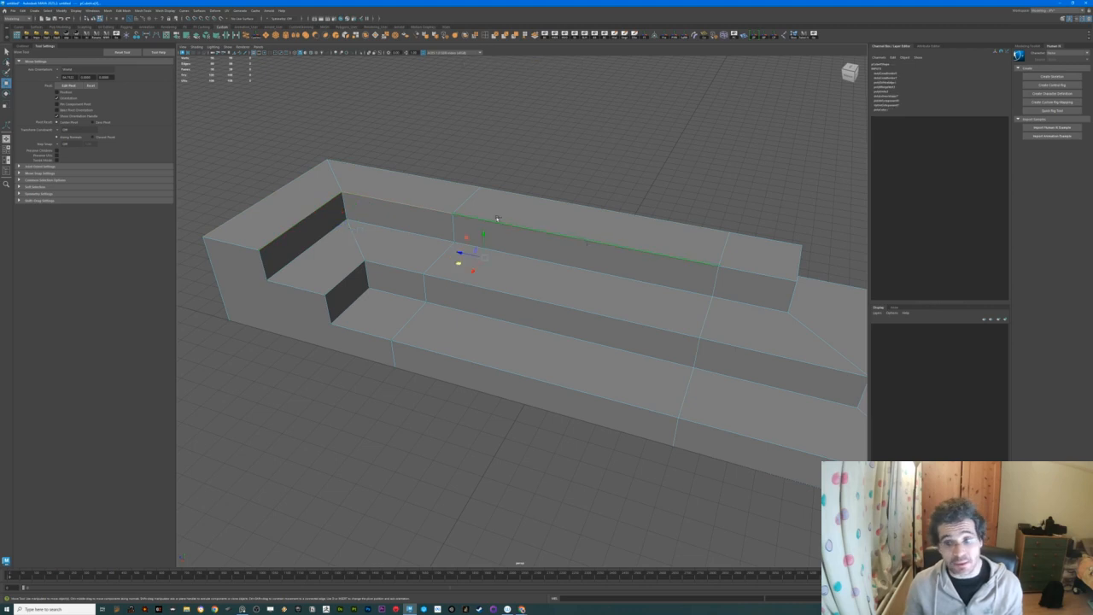
{"action": "left_click", "coordinate": [737, 254], "text": "shift"}
{"action": "left_click", "coordinate": [797, 267], "text": "shift"}
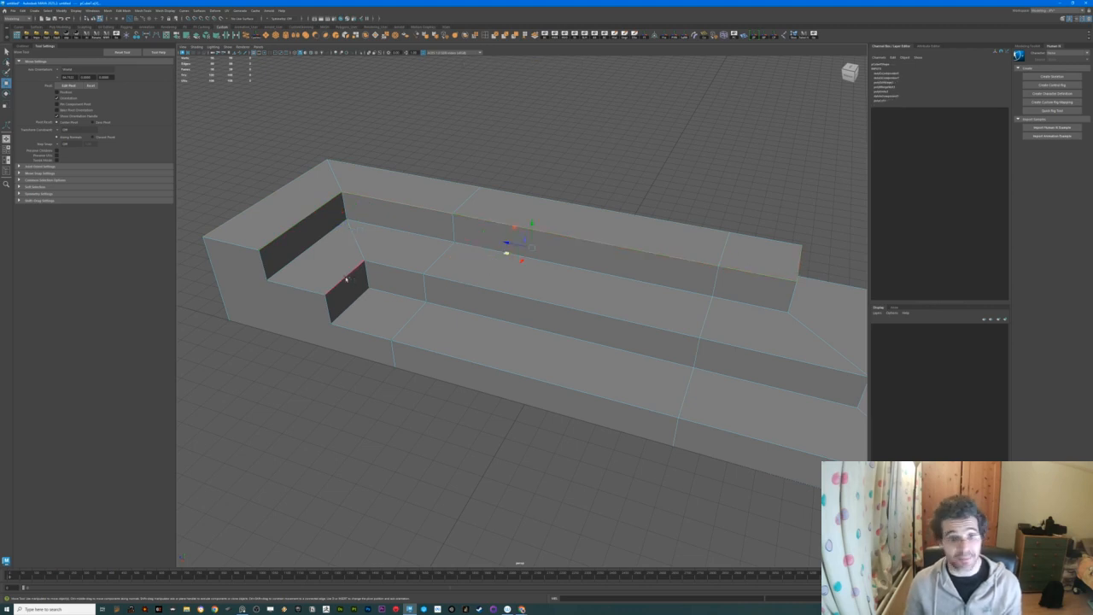
{"action": "left_click_drag", "start_coordinate": [541, 300], "coordinate": [734, 354], "text": "alt"}
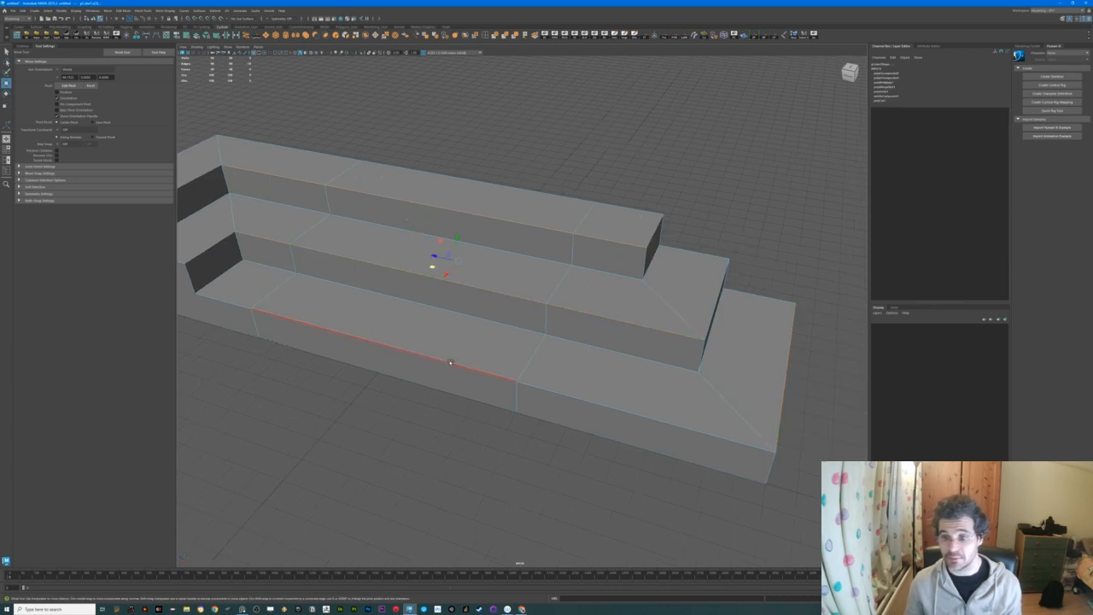
{"action": "left_click", "coordinate": [400, 354], "text": "shift"}
{"action": "left_click_drag", "start_coordinate": [305, 378], "coordinate": [466, 373], "text": "alt"}
{"action": "key", "text": "ctrl+b"}
{"action": "key", "text": "ctrl+z"}
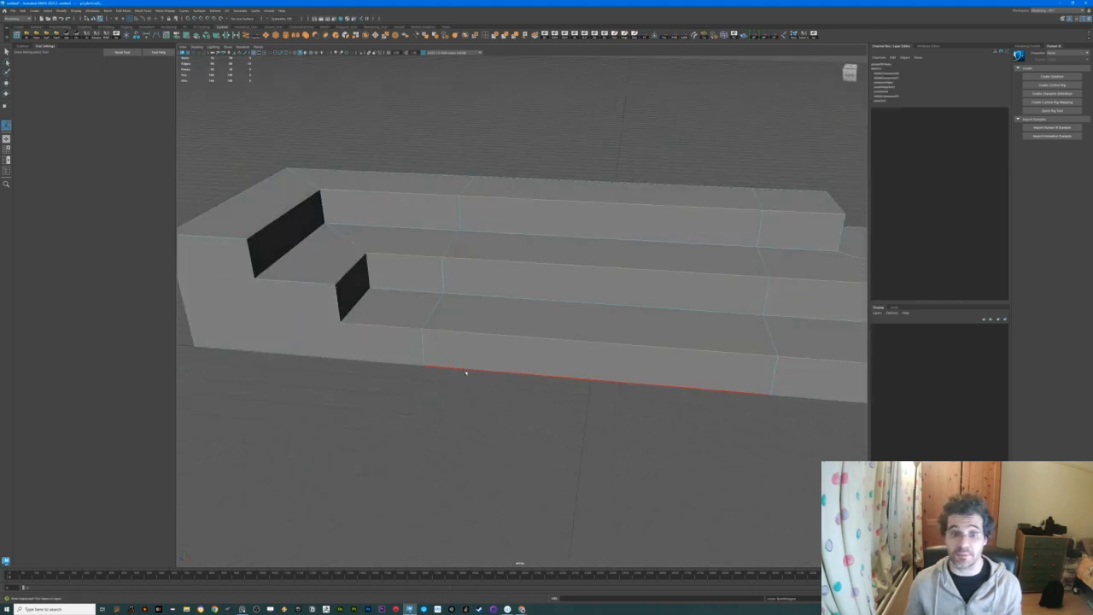
Select all three staircase pieces in object mode and delete their construction history
{"action": "right_click_drag", "start_coordinate": [472, 307], "coordinate": [498, 307]}
{"action": "left_click", "coordinate": [415, 315]}
{"action": "left_click_drag", "start_coordinate": [346, 159], "coordinate": [595, 314]}
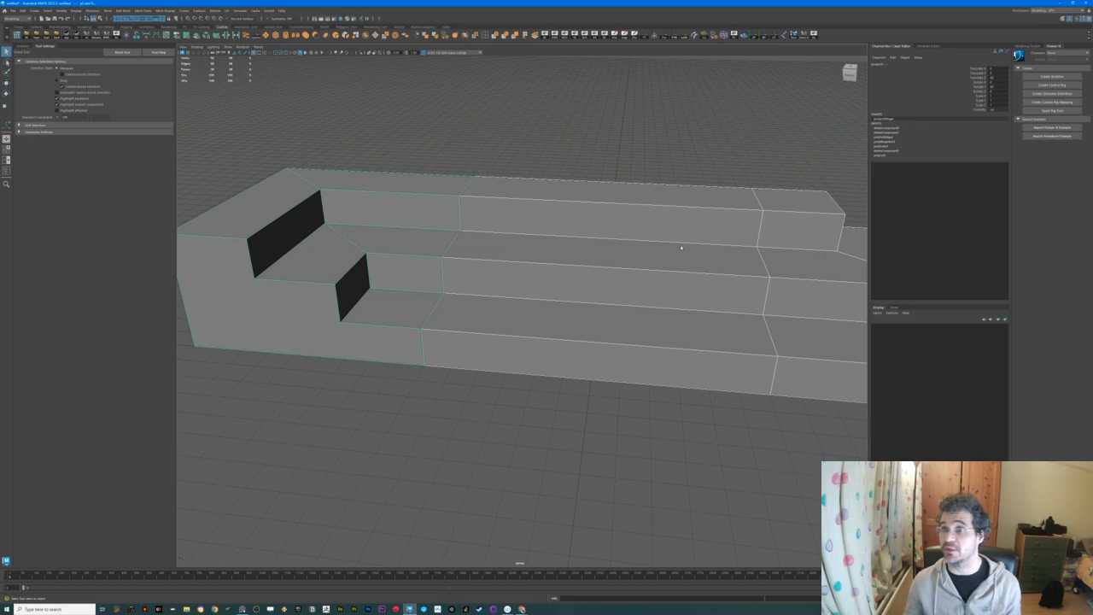
{"action": "left_click", "coordinate": [646, 36]}
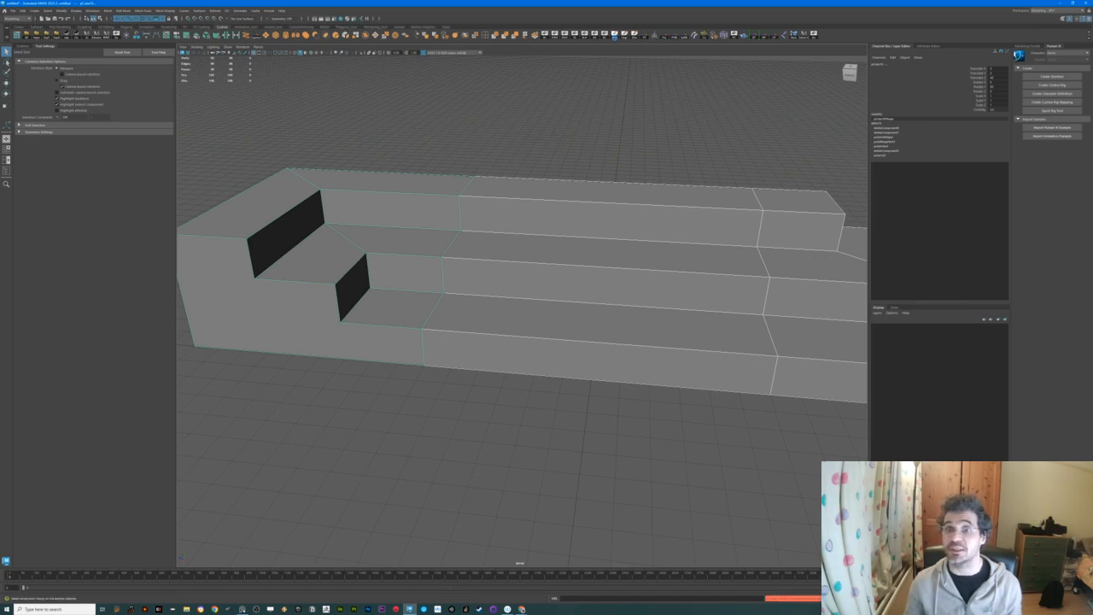
{"action": "left_click", "coordinate": [615, 36]}
Delete the keys on all transform and visibility channels of the straight staircase
{"action": "left_click", "coordinate": [320, 239]}
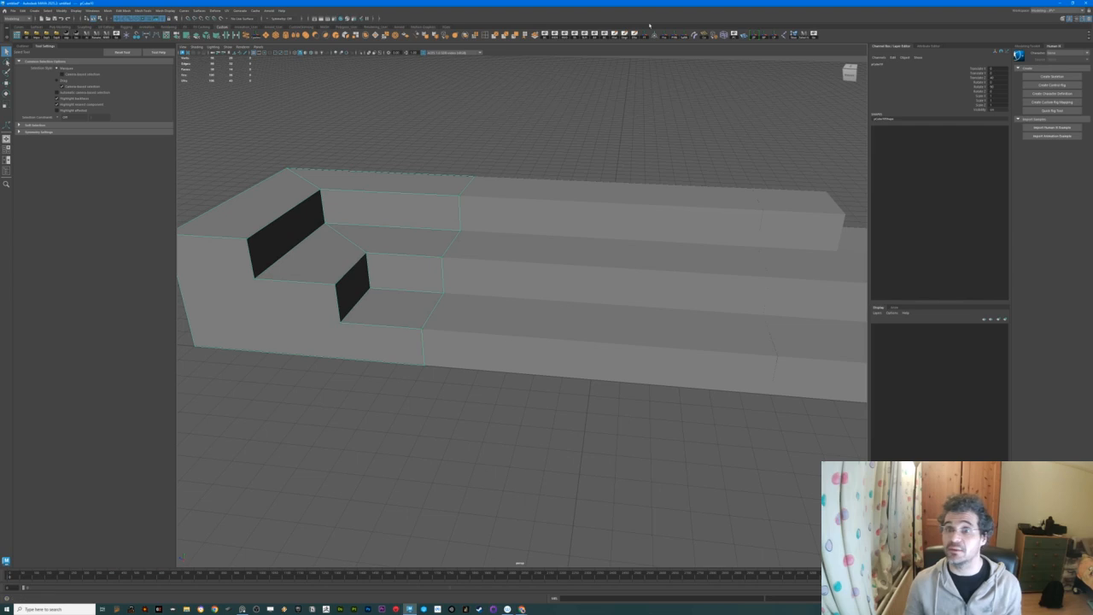
{"action": "left_click", "coordinate": [690, 261]}
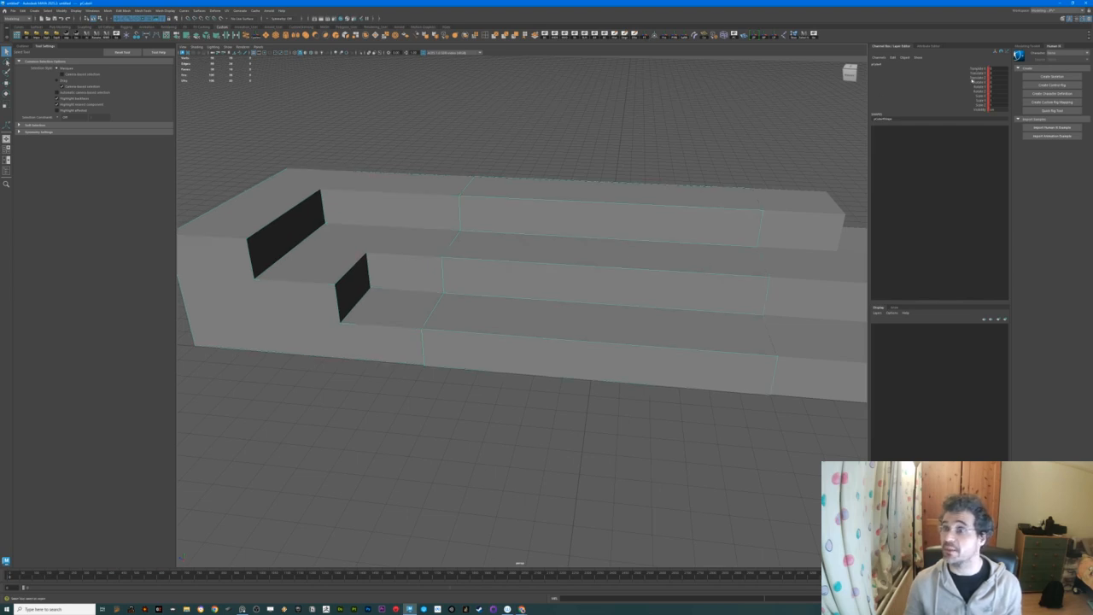
{"action": "left_click_drag", "start_coordinate": [979, 72], "coordinate": [986, 109]}
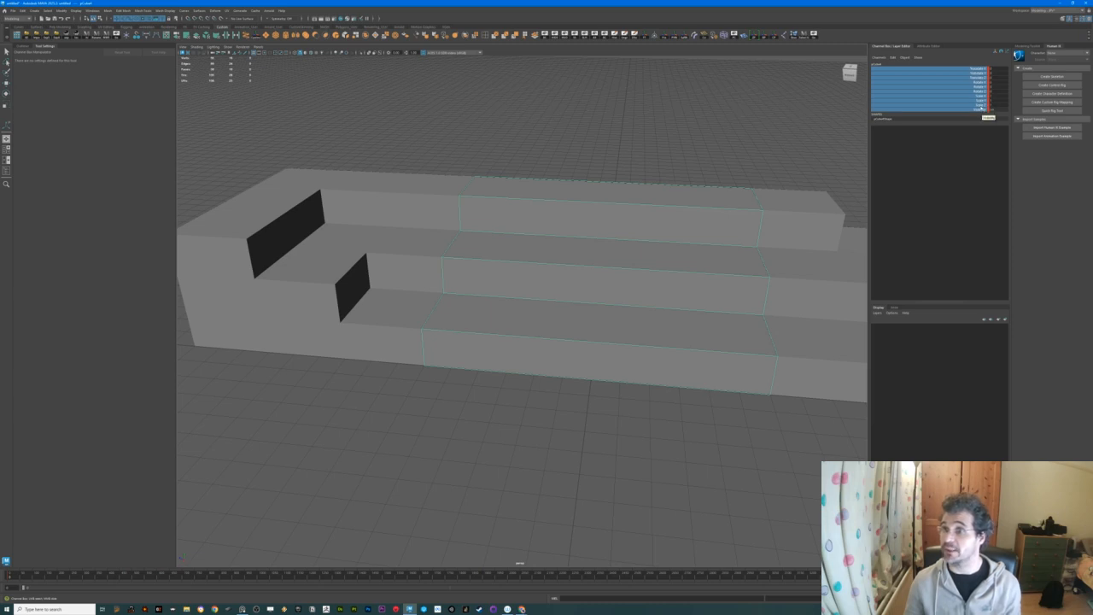
{"action": "right_click", "coordinate": [980, 79]}
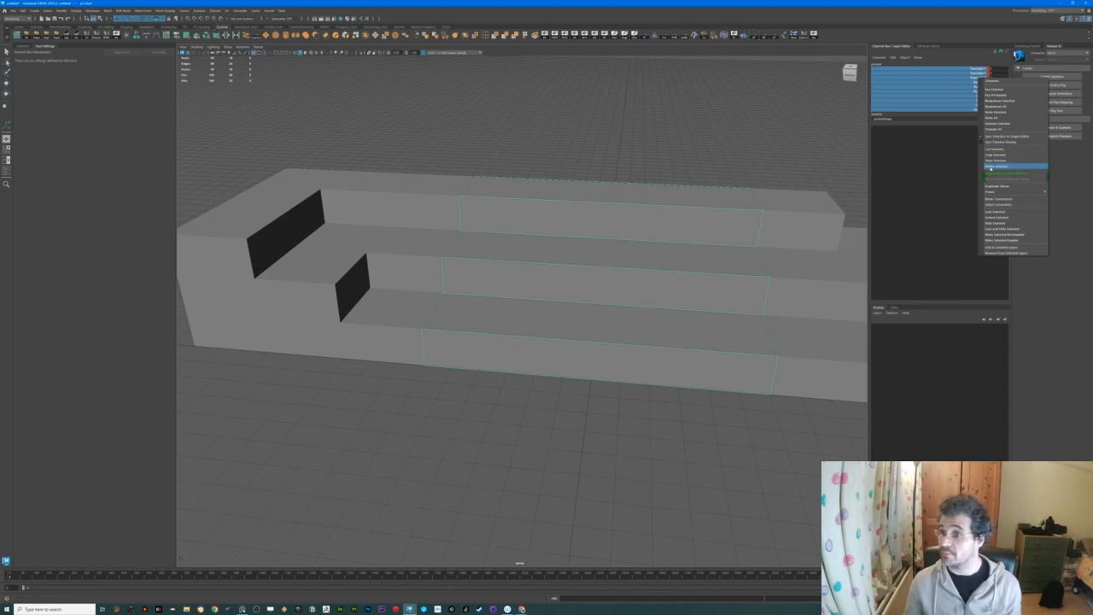
{"action": "left_click", "coordinate": [990, 167]}
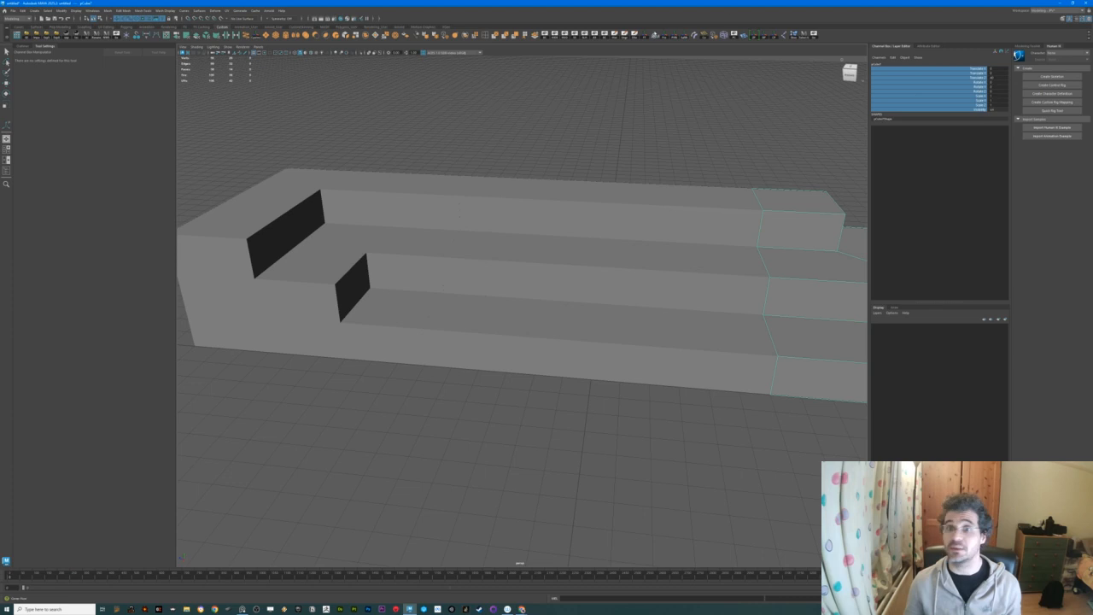
Select the front step edges across the inner corner, straight and outer corner staircases in edge mode
{"action": "left_click", "coordinate": [456, 202]}
{"action": "right_click_drag", "start_coordinate": [420, 197], "coordinate": [421, 190]}
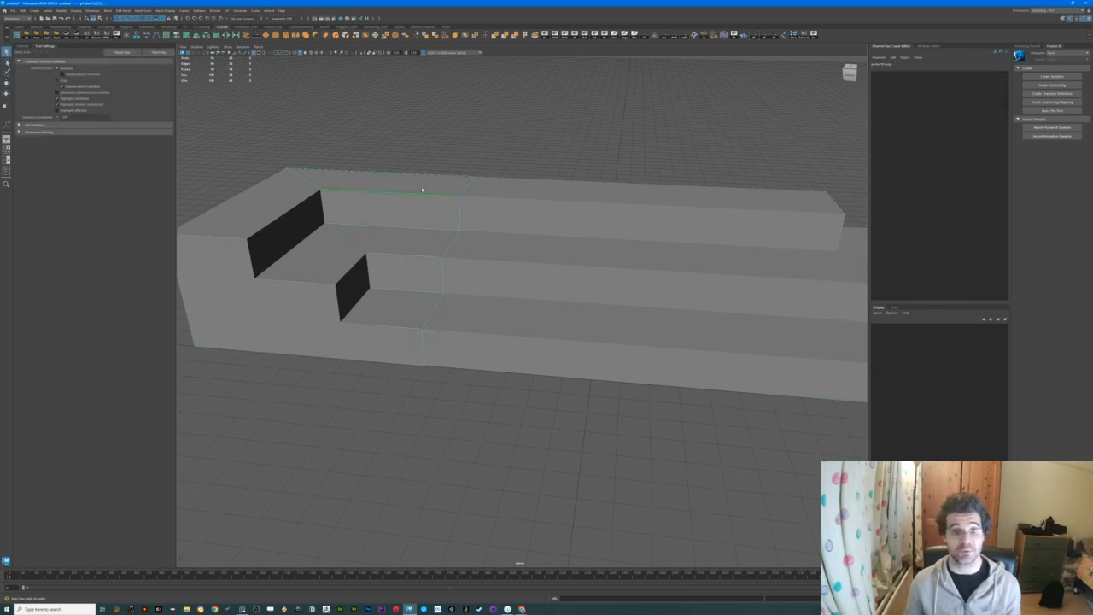
{"action": "left_click", "coordinate": [527, 213]}
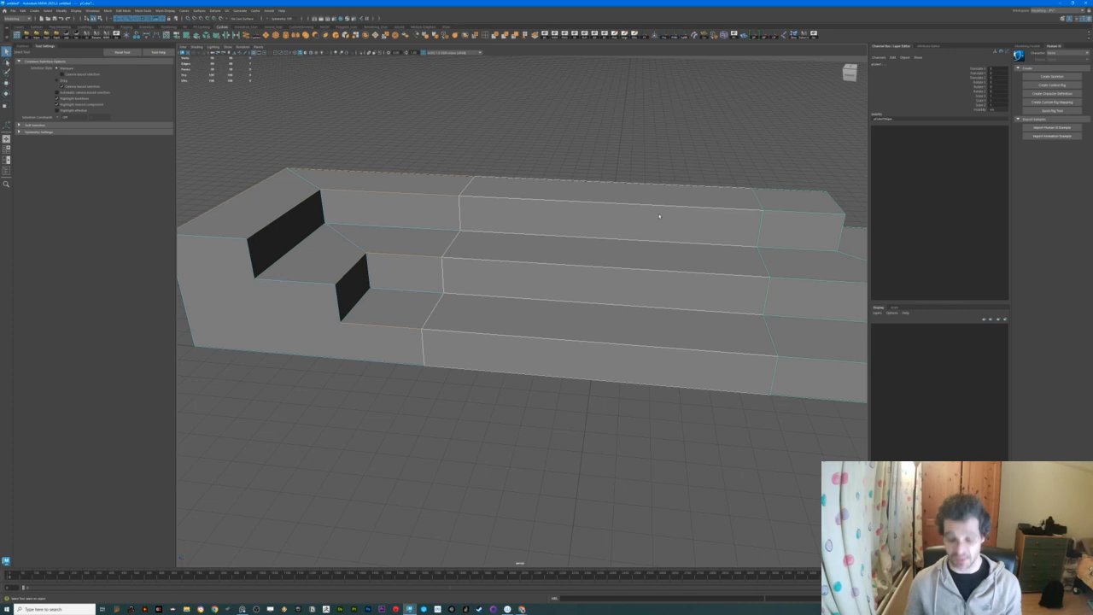
{"action": "key", "text": "F10"}
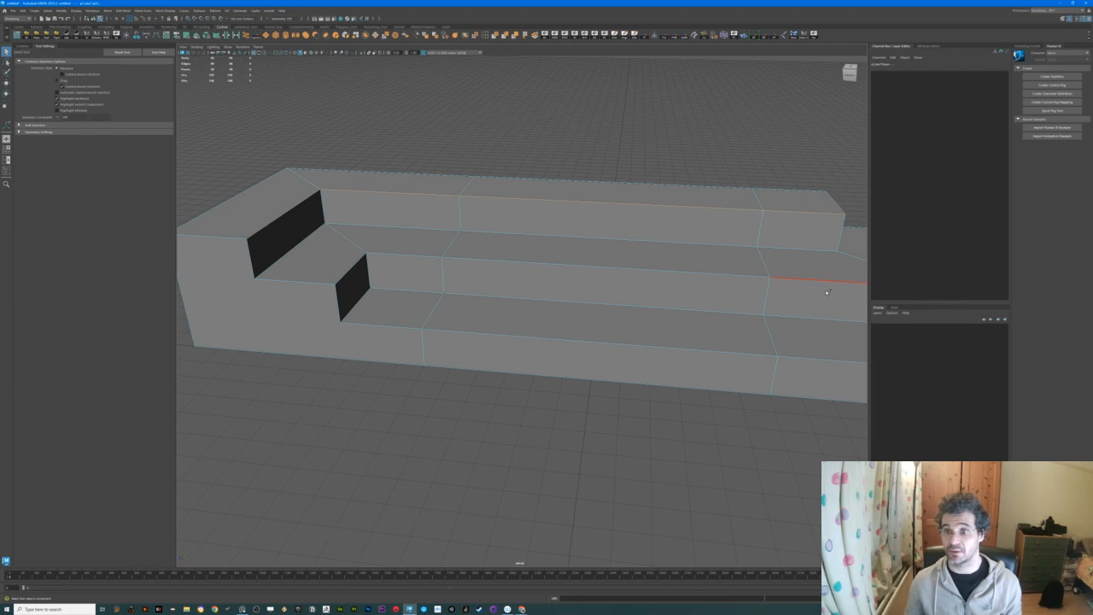
{"action": "left_click", "coordinate": [421, 255], "text": "shift"}
{"action": "left_click", "coordinate": [514, 334], "text": "shift"}
{"action": "left_click", "coordinate": [391, 324], "text": "shift"}
{"action": "middle_click_drag", "start_coordinate": [623, 319], "coordinate": [475, 305], "text": "alt"}
{"action": "left_click_drag", "start_coordinate": [475, 305], "coordinate": [517, 329], "text": "alt"}
{"action": "left_click", "coordinate": [725, 366], "text": "shift"}
{"action": "right_click_drag", "start_coordinate": [725, 366], "coordinate": [505, 338], "text": "alt"}
{"action": "middle_click_drag", "start_coordinate": [506, 338], "coordinate": [600, 334], "text": "alt"}
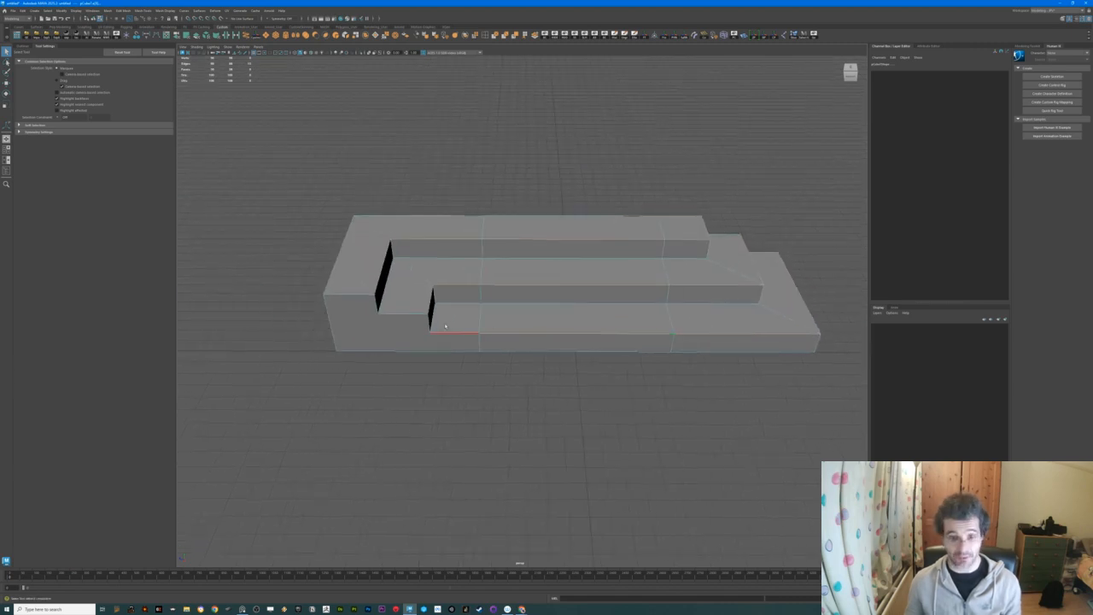
{"action": "mouse_move", "coordinate": [452, 333]}
{"action": "left_mouse_down", "text": "alt"}
{"action": "mouse_move", "coordinate": [491, 354]}
{"action": "mouse_move", "coordinate": [467, 344]}
{"action": "left_mouse_up", "text": "alt"}
{"action": "key", "text": "ctrl+b"}
{"action": "right_click_drag", "start_coordinate": [466, 344], "coordinate": [507, 344], "text": "alt"}
{"action": "key", "text": "ctrl+z"}
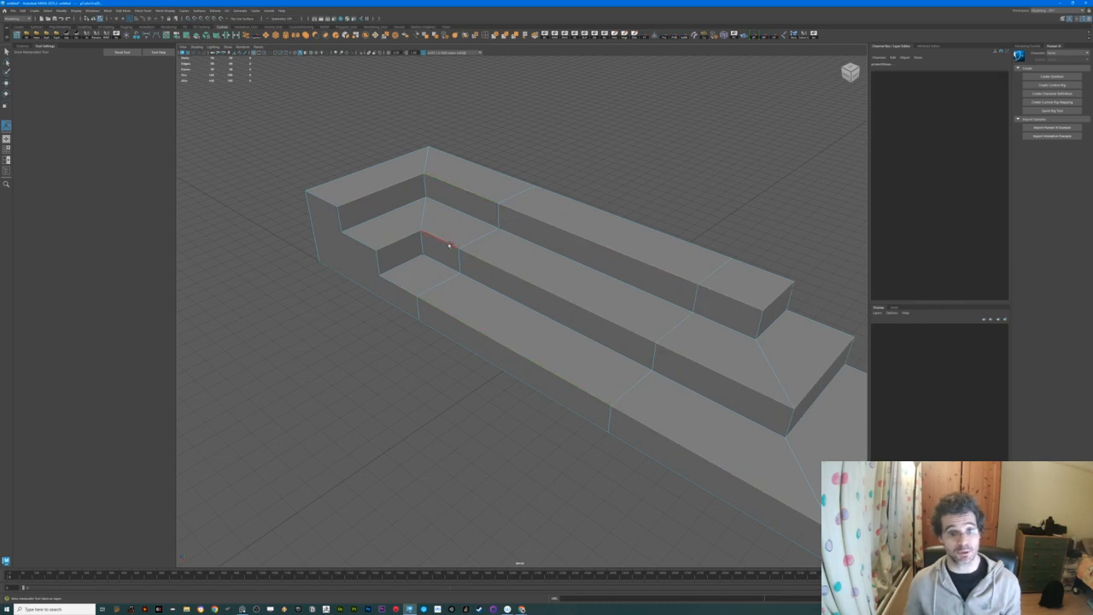
Bevel the selected front step edges of the inner corner staircase
{"action": "left_click_drag", "start_coordinate": [406, 295], "coordinate": [591, 319], "text": "alt"}
{"action": "key", "text": "ctrl+b"}
{"action": "right_click_drag", "start_coordinate": [455, 287], "coordinate": [473, 274]}
Bevel the front edges of all three steps on the straight staircase
{"action": "left_click_drag", "start_coordinate": [629, 271], "coordinate": [529, 253], "text": "alt"}
{"action": "right_click_drag", "start_coordinate": [520, 252], "coordinate": [522, 231]}
{"action": "left_click", "coordinate": [542, 168]}
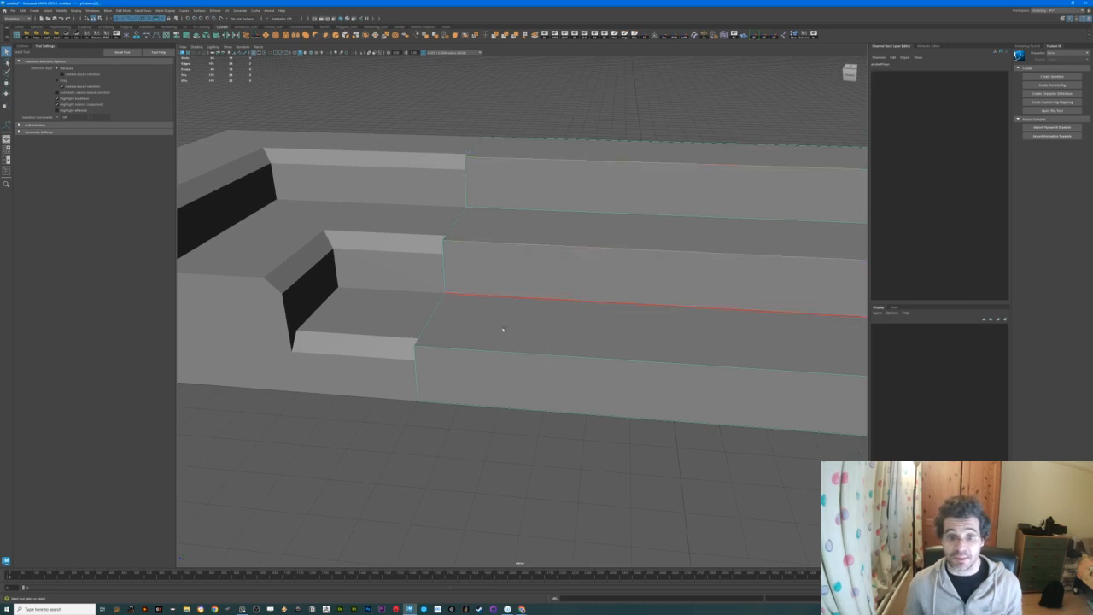
{"action": "key", "text": "ctrl+b"}
{"action": "left_click_drag", "start_coordinate": [407, 326], "coordinate": [496, 331], "text": "alt"}
{"action": "left_click_drag", "start_coordinate": [703, 318], "coordinate": [699, 319]}
{"action": "left_click_drag", "start_coordinate": [440, 338], "coordinate": [512, 318], "text": "alt"}
{"action": "right_click_drag", "start_coordinate": [518, 317], "coordinate": [427, 310], "text": "alt"}
{"action": "left_click_drag", "start_coordinate": [427, 310], "coordinate": [447, 315], "text": "alt"}
{"action": "middle_click_drag", "start_coordinate": [447, 315], "coordinate": [451, 316]}
{"action": "left_click_drag", "start_coordinate": [495, 317], "coordinate": [419, 307], "text": "alt"}
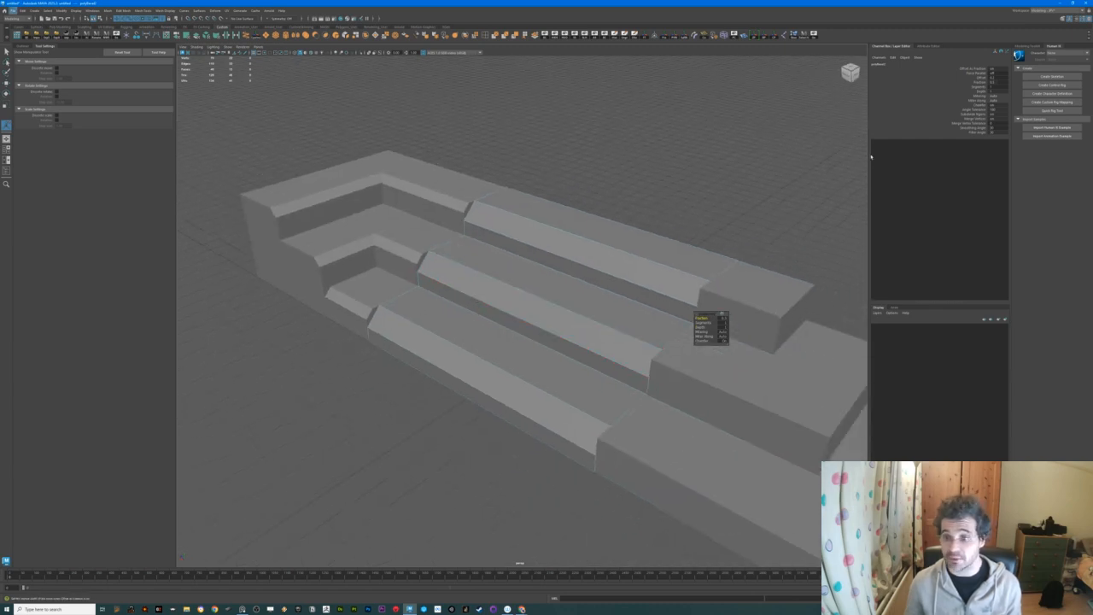
Reduce the straight staircase's bevel fraction until its chamfers line up with those of the inner corner piece
{"action": "left_click", "coordinate": [930, 46]}
{"action": "left_click_drag", "start_coordinate": [553, 234], "coordinate": [547, 213], "text": "alt"}
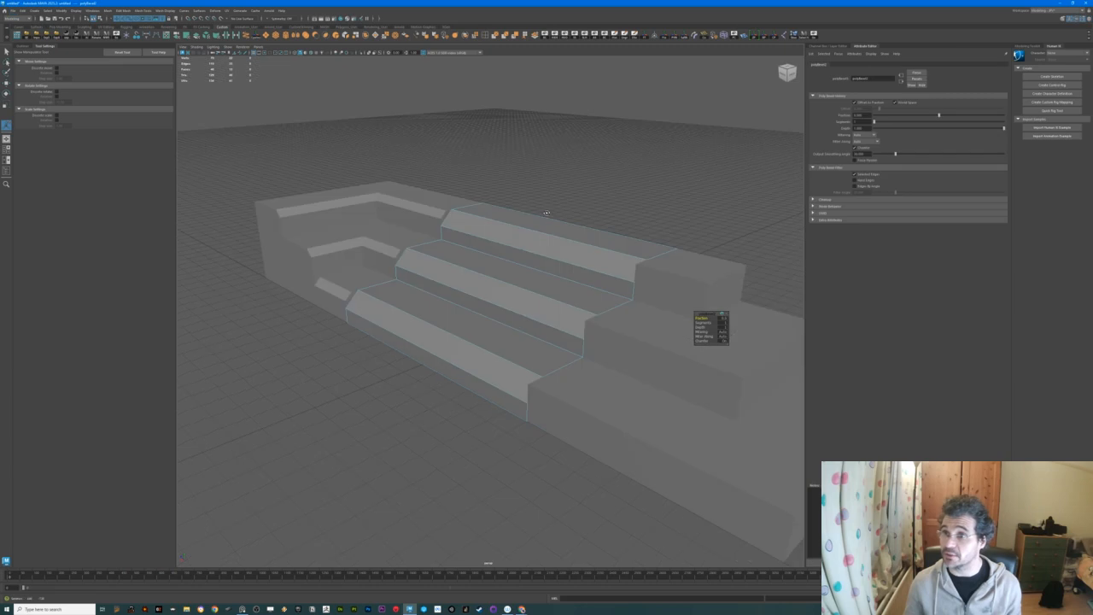
{"action": "right_click_drag", "start_coordinate": [546, 213], "coordinate": [674, 239], "text": "alt"}
{"action": "left_click_drag", "start_coordinate": [674, 239], "coordinate": [615, 241], "text": "alt"}
{"action": "left_click_drag", "start_coordinate": [689, 162], "coordinate": [716, 232], "text": "alt"}
{"action": "right_click_drag", "start_coordinate": [716, 232], "coordinate": [782, 317], "text": "alt"}
{"action": "left_click_drag", "start_coordinate": [939, 115], "coordinate": [907, 126]}
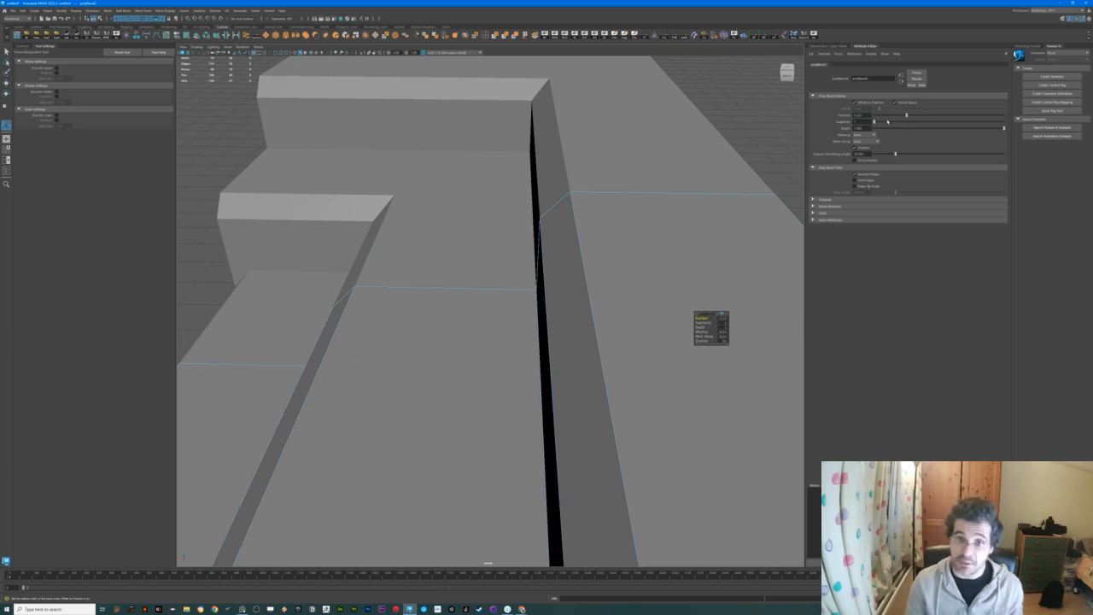
{"action": "scroll", "coordinate": [416, 172], "scroll_direction": "down", "scroll_amount": 5}
{"action": "right_click_drag", "start_coordinate": [536, 231], "coordinate": [402, 214], "text": "alt"}
{"action": "middle_click_drag", "start_coordinate": [402, 214], "coordinate": [393, 144], "text": "alt"}
Bevel the selected front step edges of the outer corner staircase
{"action": "key", "text": "q"}
{"action": "right_click_drag", "start_coordinate": [513, 265], "coordinate": [538, 263]}
{"action": "left_click_drag", "start_coordinate": [489, 276], "coordinate": [540, 271], "text": "alt"}
{"action": "left_click", "coordinate": [569, 212]}
{"action": "left_click_drag", "start_coordinate": [569, 213], "coordinate": [508, 238], "text": "alt"}
{"action": "left_click", "coordinate": [507, 238]}
{"action": "left_click", "coordinate": [617, 313]}
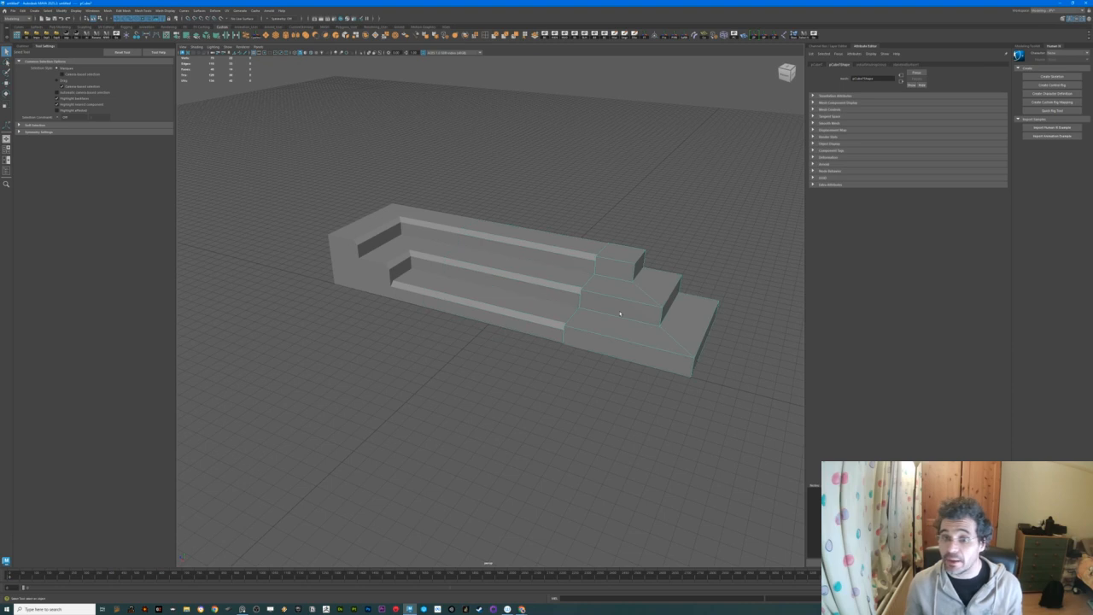
{"action": "right_click_drag", "start_coordinate": [618, 312], "coordinate": [709, 304], "text": "alt"}
{"action": "middle_click_drag", "start_coordinate": [709, 304], "coordinate": [544, 273], "text": "alt"}
{"action": "right_click_drag", "start_coordinate": [524, 247], "coordinate": [519, 229]}
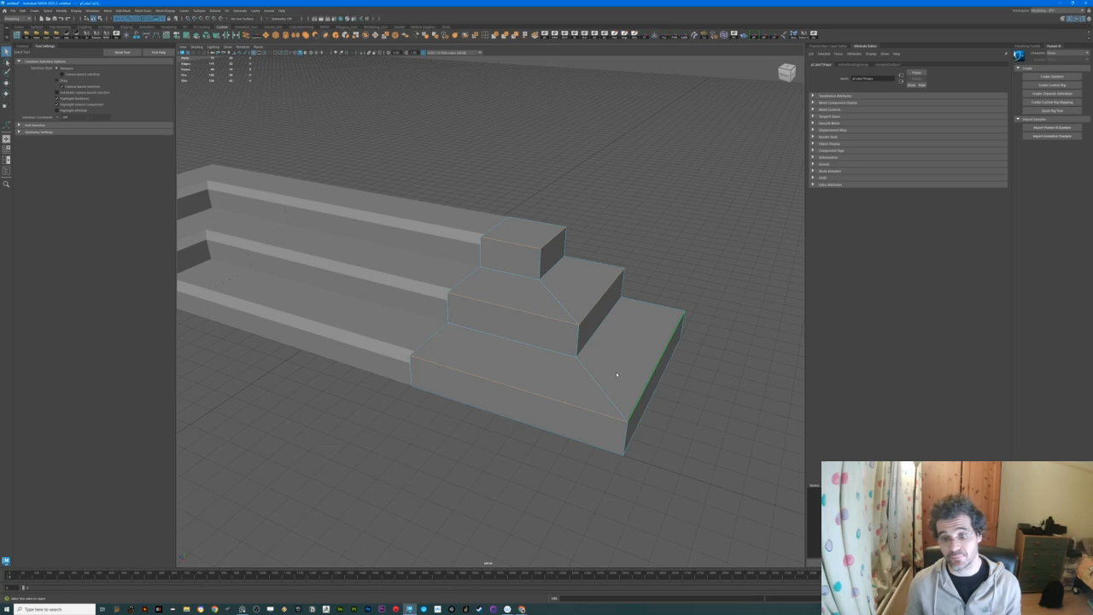
{"action": "key", "text": "ctrl+b"}
Set the outer corner staircase's bevel fraction to 0.25
{"action": "left_click_drag", "start_coordinate": [866, 116], "coordinate": [836, 118]}
{"action": "type", "text": "0.25"}
{"action": "key", "text": "Return"}
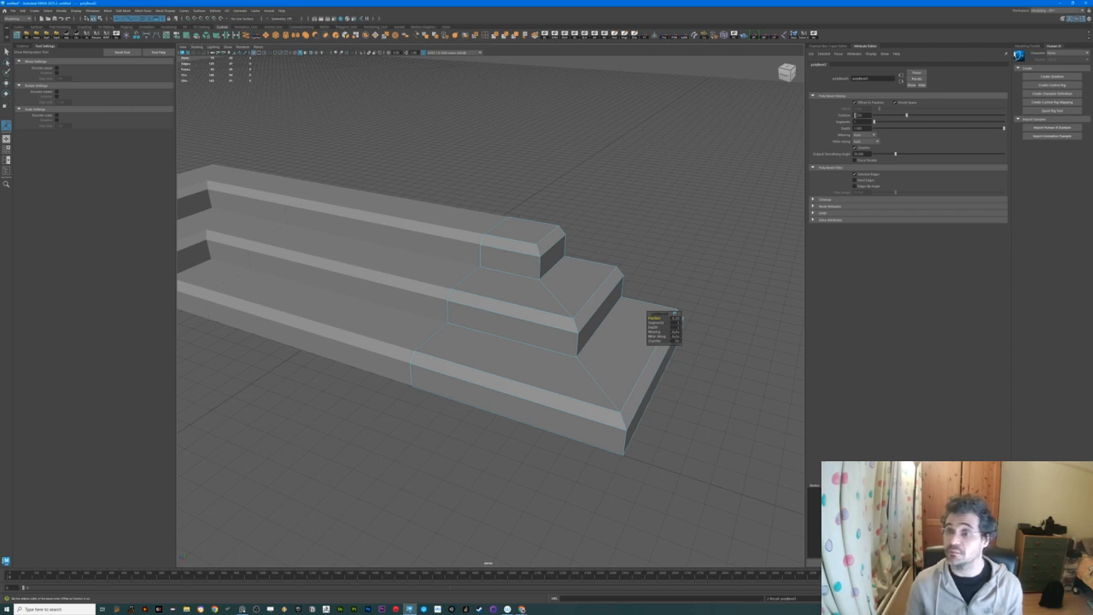
{"action": "left_click_drag", "start_coordinate": [857, 114], "coordinate": [866, 115]}
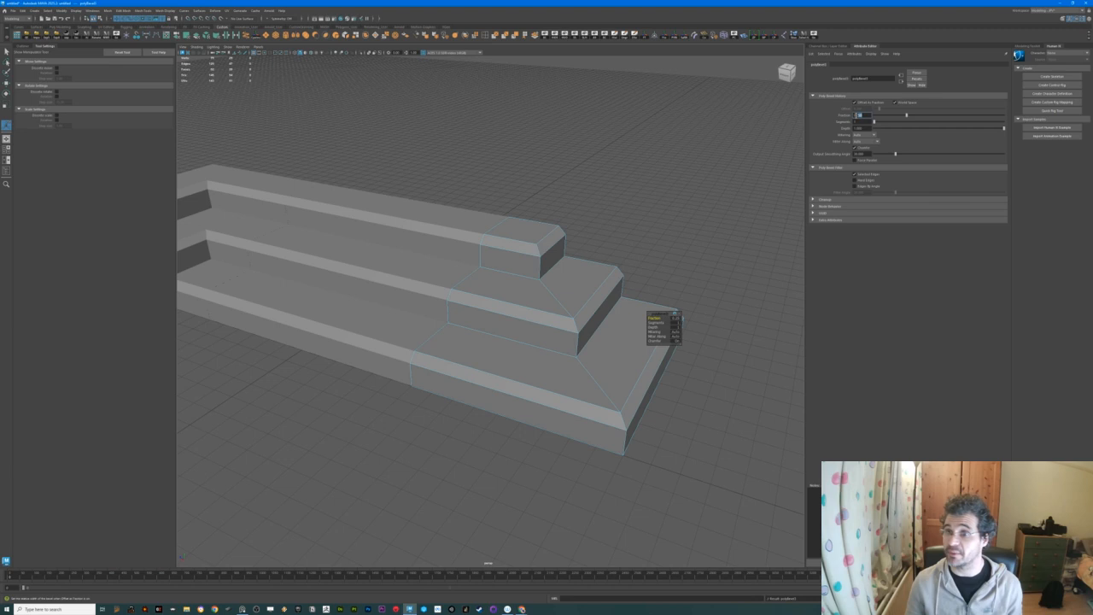
{"action": "type", "text": "200"}
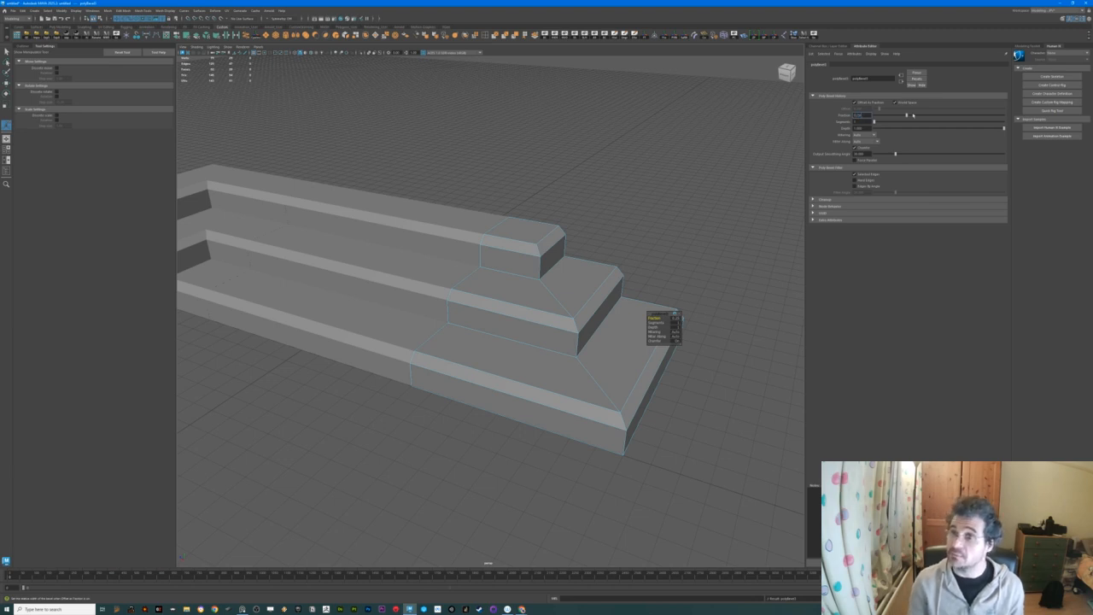
Set the bevel segments to 2 on the outer corner, straight and inner corner staircases
{"action": "left_click", "coordinate": [881, 123]}
{"action": "left_click", "coordinate": [658, 215]}
{"action": "left_click_drag", "start_coordinate": [658, 215], "coordinate": [545, 247], "text": "alt"}
{"action": "left_click", "coordinate": [493, 250]}
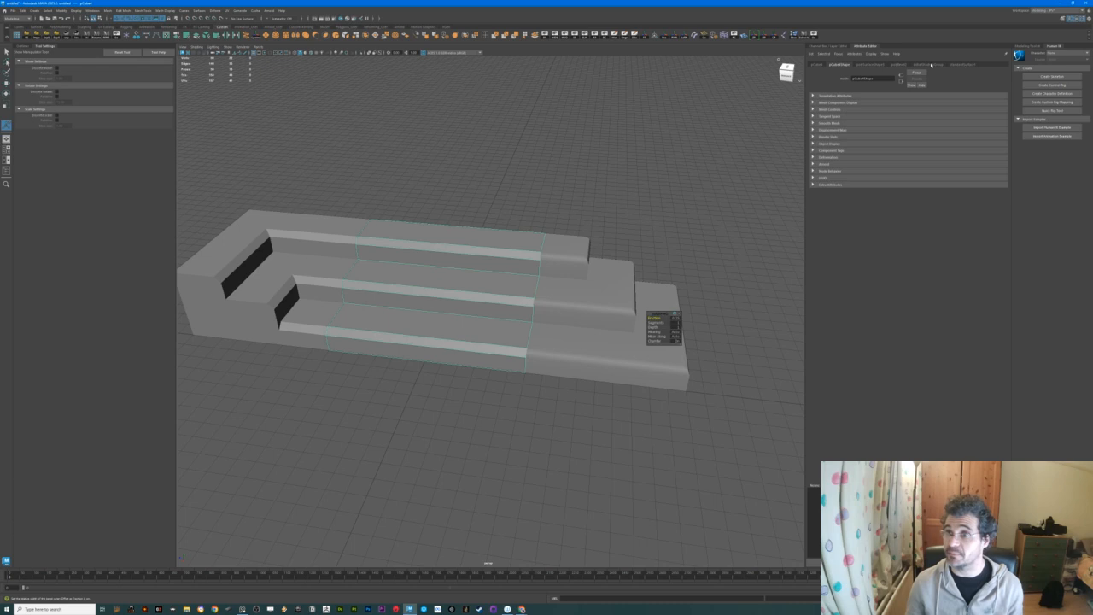
{"action": "left_click", "coordinate": [897, 65]}
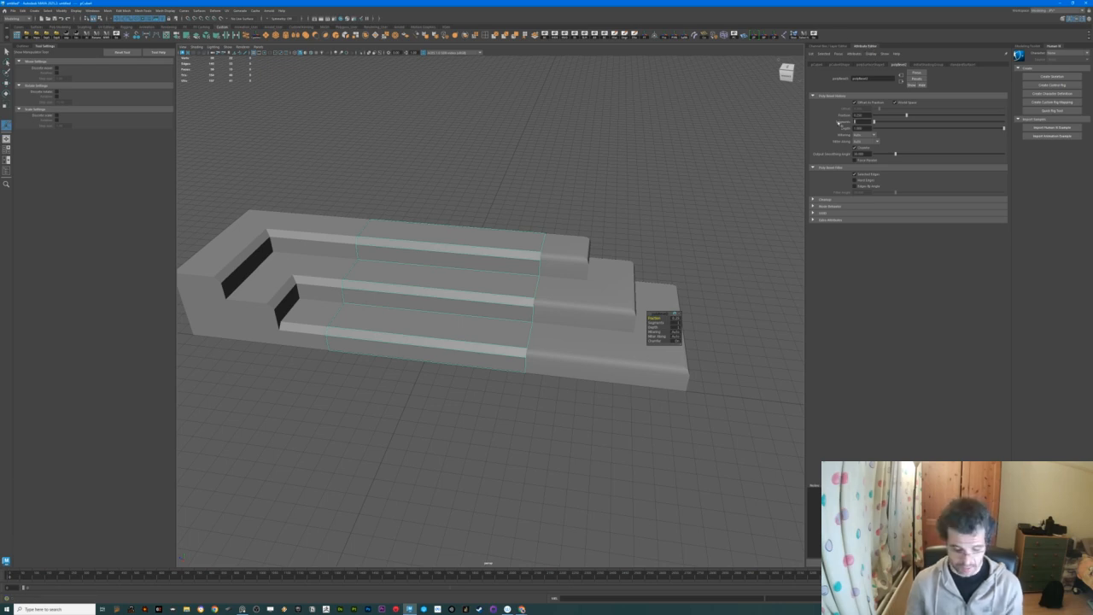
{"action": "type", "text": "2"}
{"action": "key", "text": "Return"}
{"action": "left_click", "coordinate": [315, 220]}
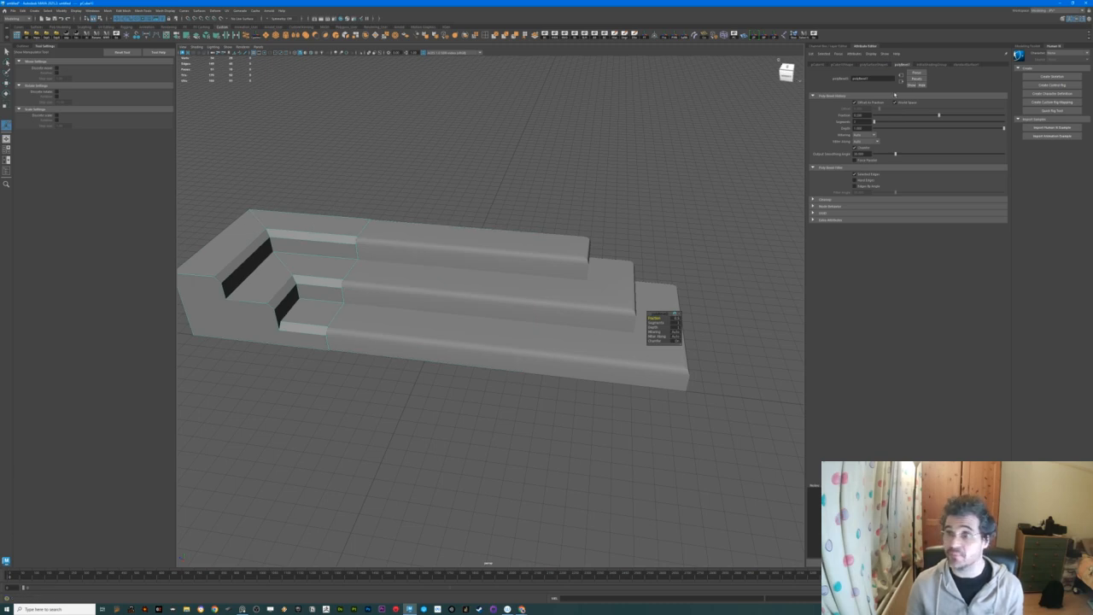
{"action": "type", "text": "2"}
{"action": "key", "text": "Return"}
{"action": "left_click", "coordinate": [571, 81]}
Examine the rounded step edges and the end face of the inner corner staircase up close
{"action": "scroll", "coordinate": [489, 235], "scroll_direction": "down", "scroll_amount": 3}
{"action": "left_click_drag", "start_coordinate": [487, 237], "coordinate": [466, 247], "text": "alt"}
{"action": "scroll", "coordinate": [412, 302], "scroll_direction": "up", "scroll_amount": 2}
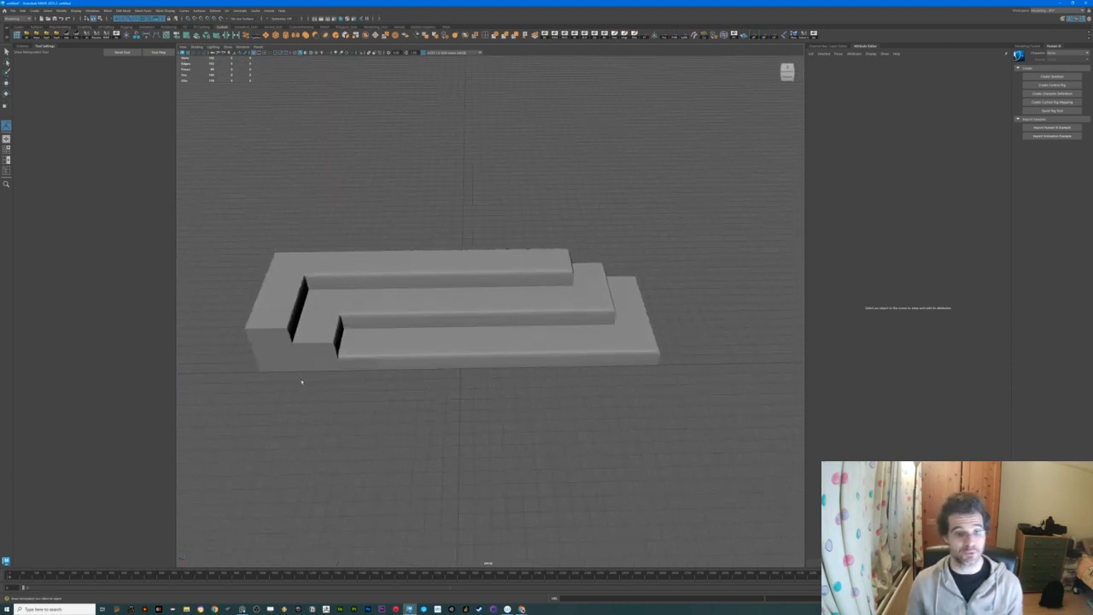
{"action": "left_click_drag", "start_coordinate": [306, 375], "coordinate": [317, 359], "text": "alt"}
{"action": "scroll", "coordinate": [349, 348], "scroll_direction": "up", "scroll_amount": 4}
{"action": "middle_click_drag", "start_coordinate": [256, 322], "coordinate": [356, 326], "text": "alt"}
{"action": "left_click", "coordinate": [371, 331]}
{"action": "left_click_drag", "start_coordinate": [370, 332], "coordinate": [412, 303], "text": "alt"}
{"action": "scroll", "coordinate": [387, 306], "scroll_direction": "up", "scroll_amount": 3}
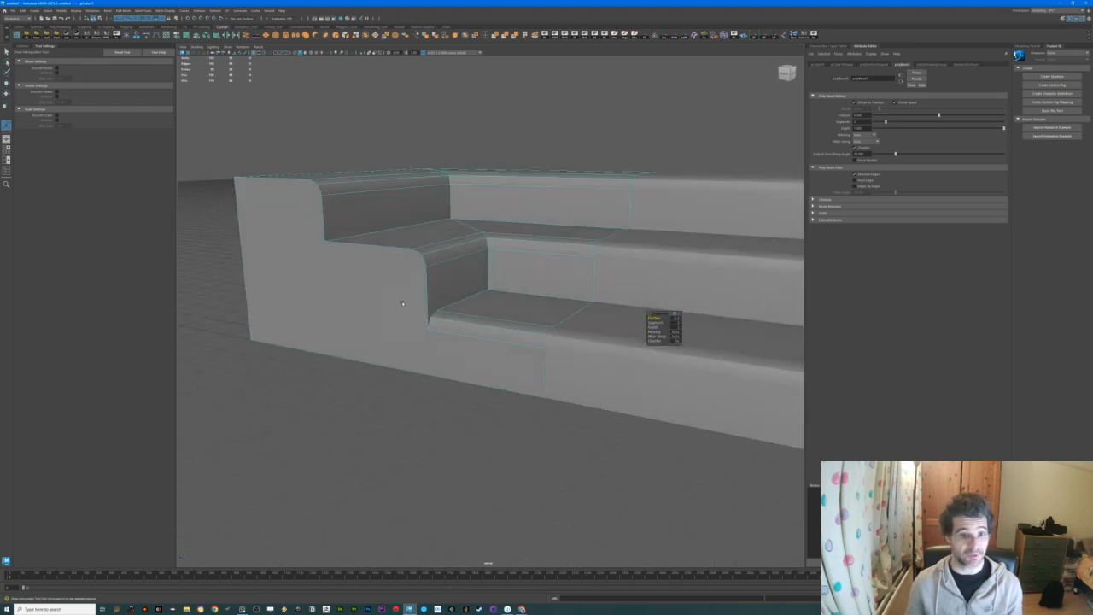
{"action": "scroll", "coordinate": [402, 304], "scroll_direction": "up", "scroll_amount": 4}
{"action": "scroll", "coordinate": [334, 320], "scroll_direction": "down", "scroll_amount": 3}
{"action": "left_click_drag", "start_coordinate": [334, 319], "coordinate": [379, 287], "text": "alt"}
Poke the stepped end face of the inner corner staircase
{"action": "mouse_move", "coordinate": [378, 287]}
{"action": "right_mouse_down"}
{"action": "mouse_move", "coordinate": [363, 296]}
{"action": "mouse_move", "coordinate": [377, 302]}
{"action": "right_mouse_up"}
{"action": "left_click_drag", "start_coordinate": [377, 303], "coordinate": [450, 280], "text": "alt"}
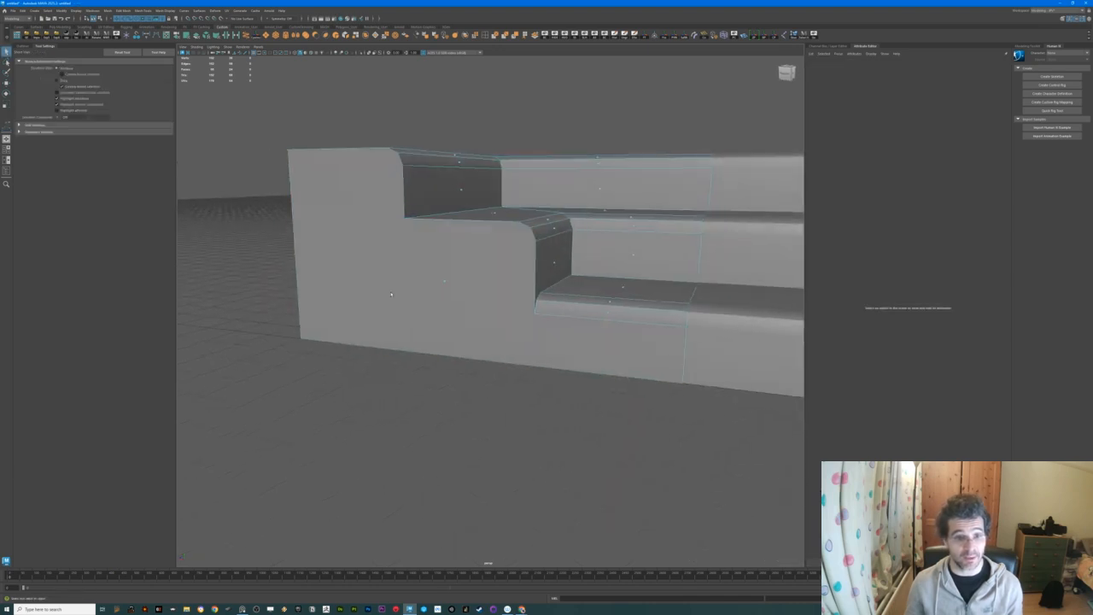
{"action": "left_click", "coordinate": [432, 299]}
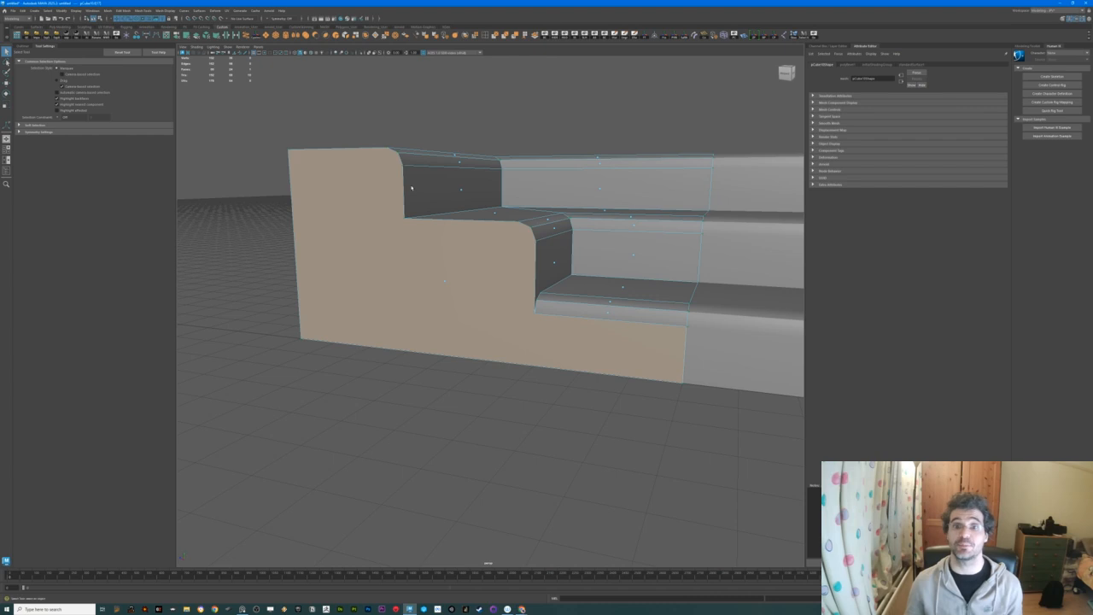
{"action": "key", "text": "Tab"}
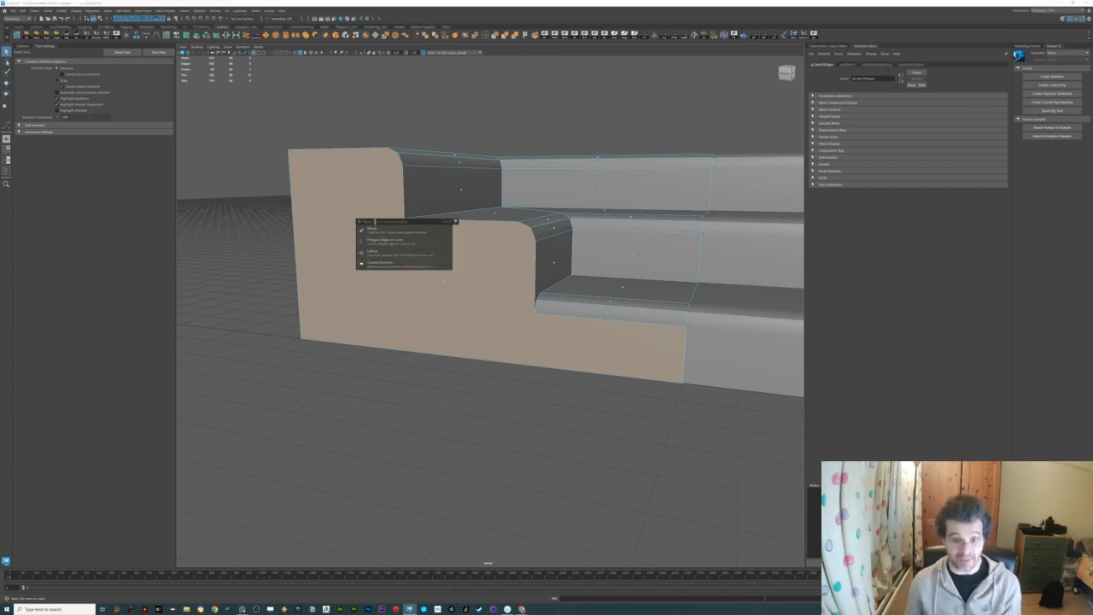
{"action": "type", "text": "poke"}
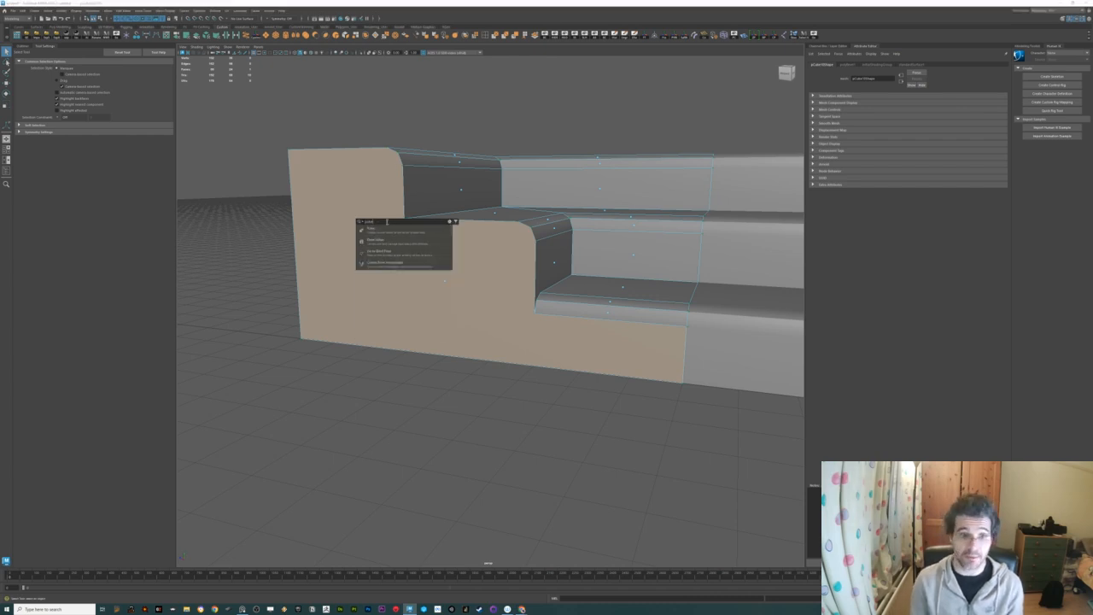
{"action": "left_click", "coordinate": [385, 232]}
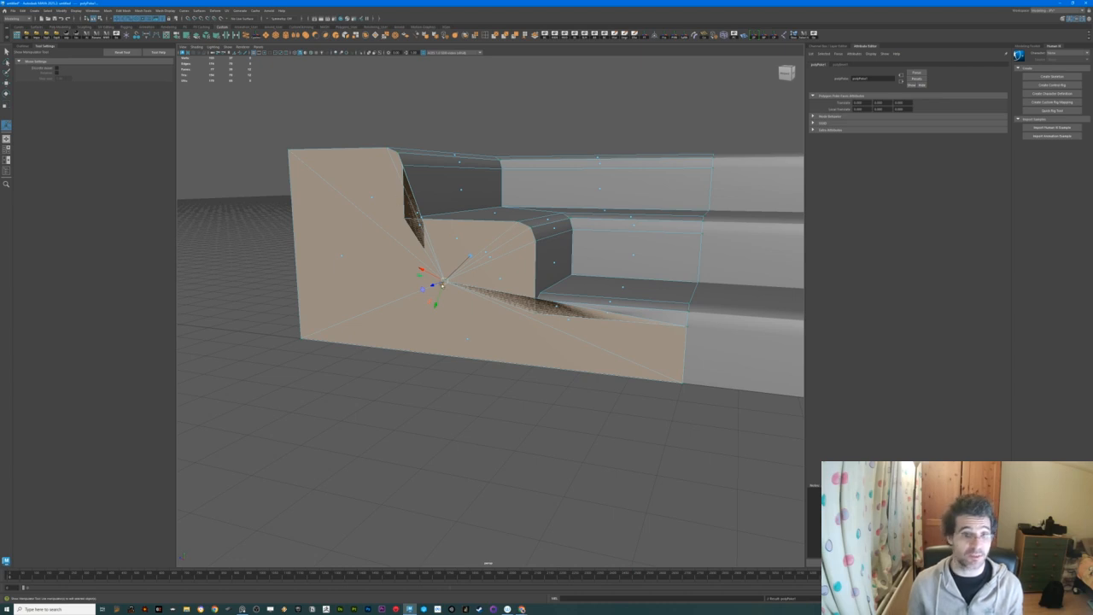
Target weld the poked end face's centre vertex onto that face's lower back corner
{"action": "left_click", "coordinate": [231, 310]}
{"action": "mouse_move", "coordinate": [446, 284]}
{"action": "right_mouse_down"}
{"action": "mouse_move", "coordinate": [436, 285]}
{"action": "mouse_move", "coordinate": [441, 270]}
{"action": "mouse_move", "coordinate": [439, 281]}
{"action": "right_mouse_up"}
{"action": "left_click", "coordinate": [444, 282]}
{"action": "left_click_drag", "start_coordinate": [364, 312], "coordinate": [547, 267], "text": "alt"}
{"action": "left_click_drag", "start_coordinate": [568, 310], "coordinate": [530, 298], "text": "alt"}
{"action": "key", "text": "q"}
Poke the lower riser face beside that end and target weld its centre vertex onto the riser's upper outer corner
{"action": "right_click_drag", "start_coordinate": [530, 299], "coordinate": [558, 292]}
{"action": "left_click_drag", "start_coordinate": [555, 295], "coordinate": [460, 295], "text": "alt"}
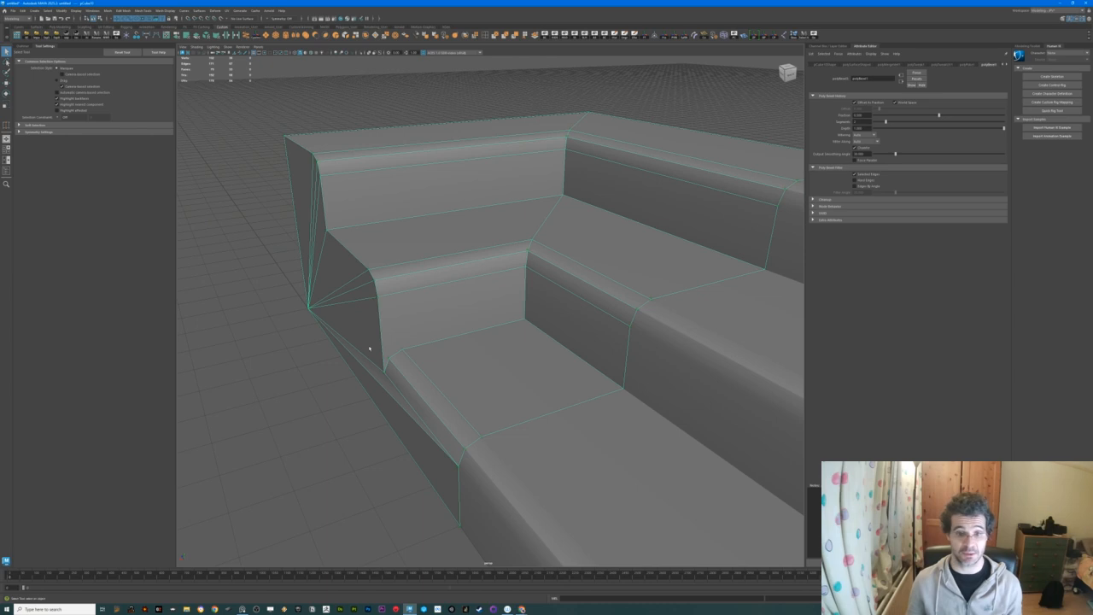
{"action": "right_click_drag", "start_coordinate": [418, 314], "coordinate": [420, 323]}
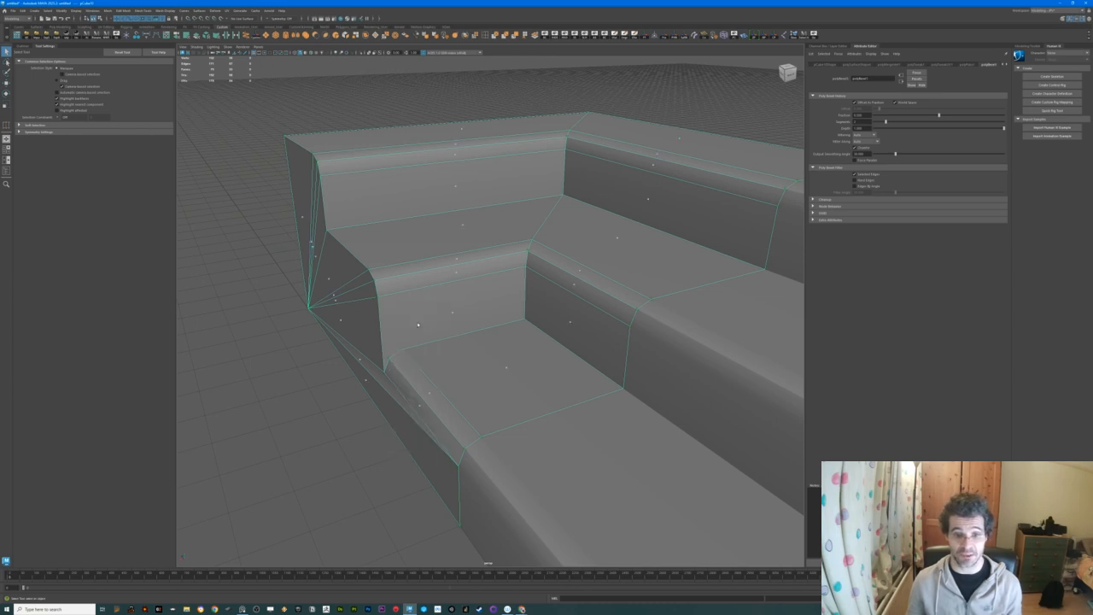
{"action": "left_click", "coordinate": [455, 309]}
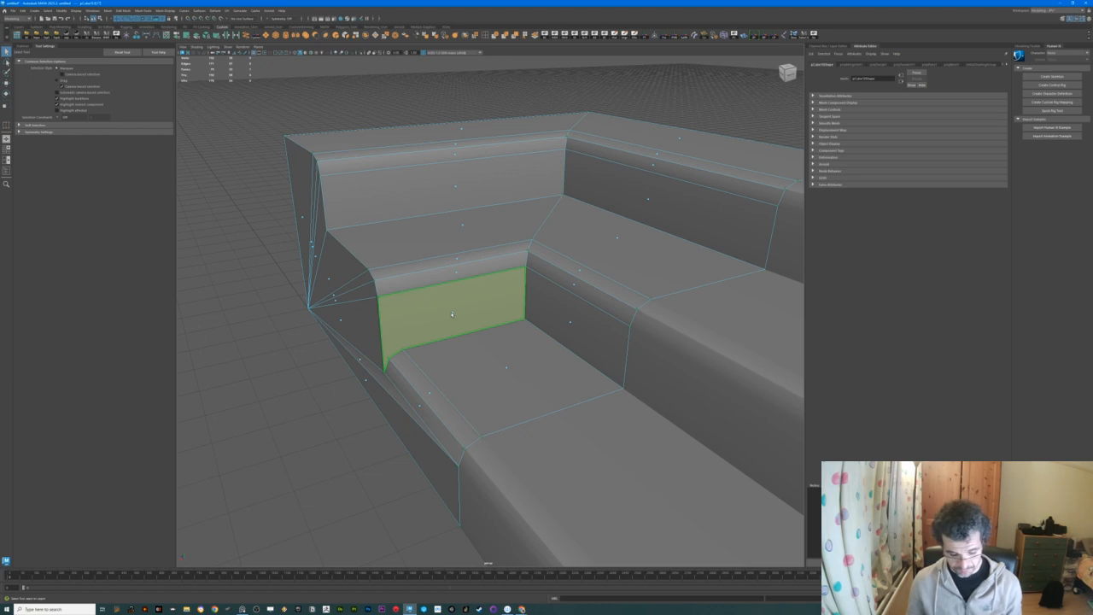
{"action": "right_click_drag", "start_coordinate": [453, 314], "coordinate": [449, 313], "text": "shift"}
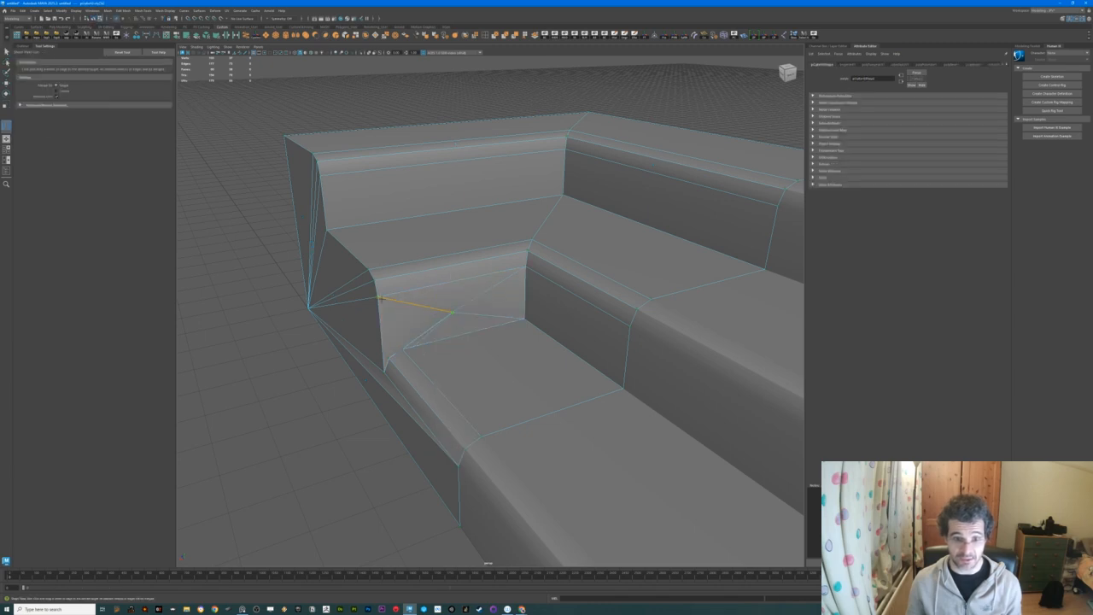
{"action": "left_click_drag", "start_coordinate": [383, 300], "coordinate": [381, 298]}
{"action": "right_click_drag", "start_coordinate": [480, 326], "coordinate": [418, 323], "text": "alt"}
{"action": "mouse_move", "coordinate": [419, 323]}
{"action": "left_mouse_down", "text": "alt"}
{"action": "mouse_move", "coordinate": [393, 323]}
{"action": "mouse_move", "coordinate": [404, 321]}
{"action": "left_mouse_up", "text": "alt"}
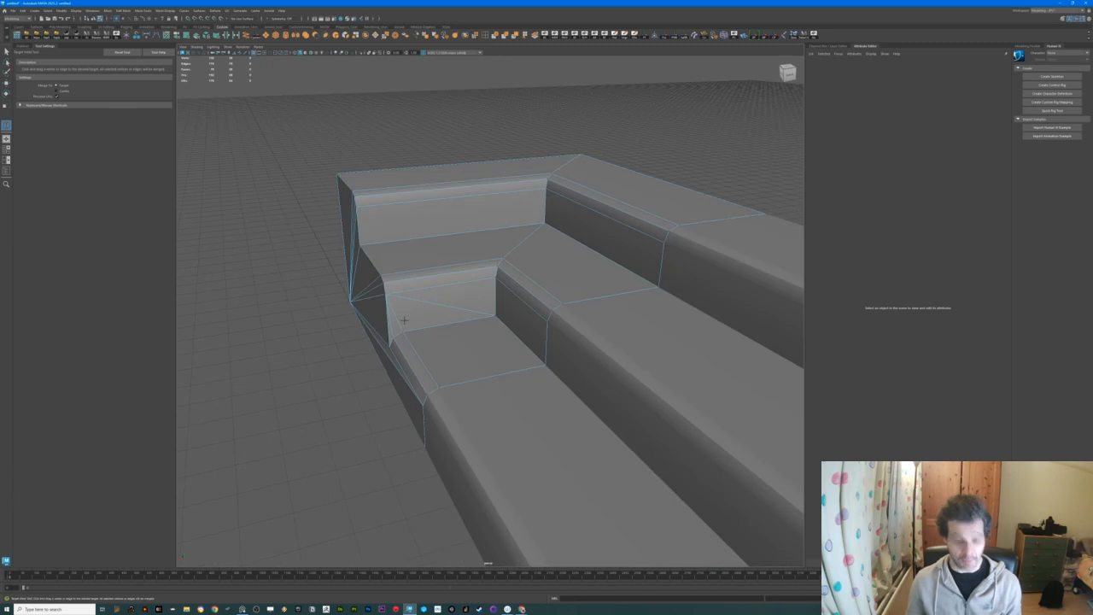
Isolate the inner corner staircase in the view and switch it to face selection
{"action": "key", "text": "q"}
{"action": "right_click_drag", "start_coordinate": [502, 294], "coordinate": [517, 294]}
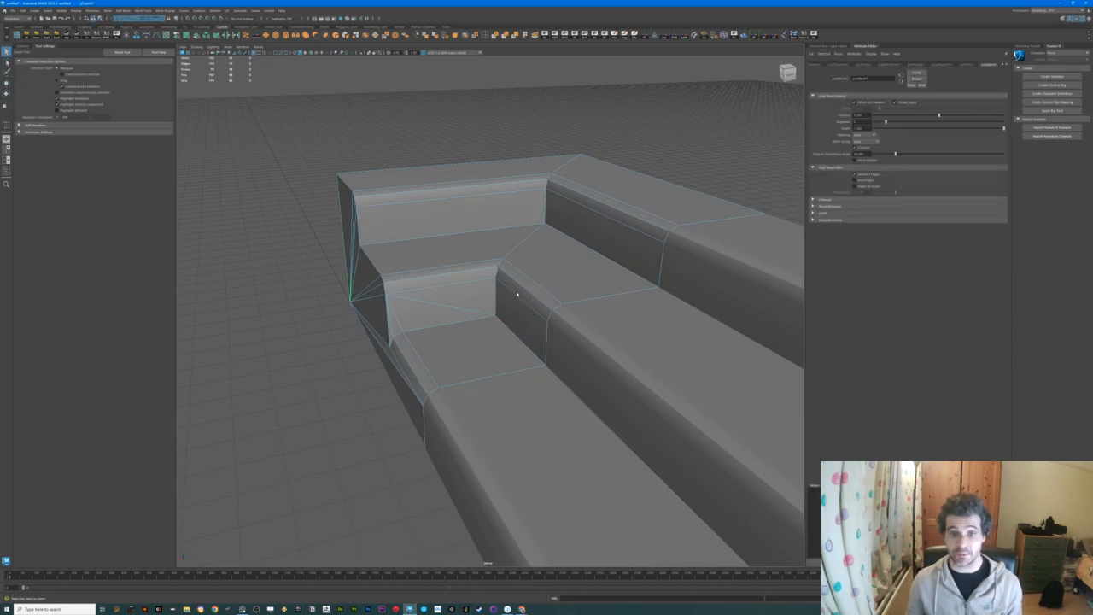
{"action": "key", "text": "ctrl+1"}
{"action": "left_click_drag", "start_coordinate": [560, 316], "coordinate": [452, 322], "text": "alt"}
{"action": "right_click_drag", "start_coordinate": [481, 317], "coordinate": [481, 328]}
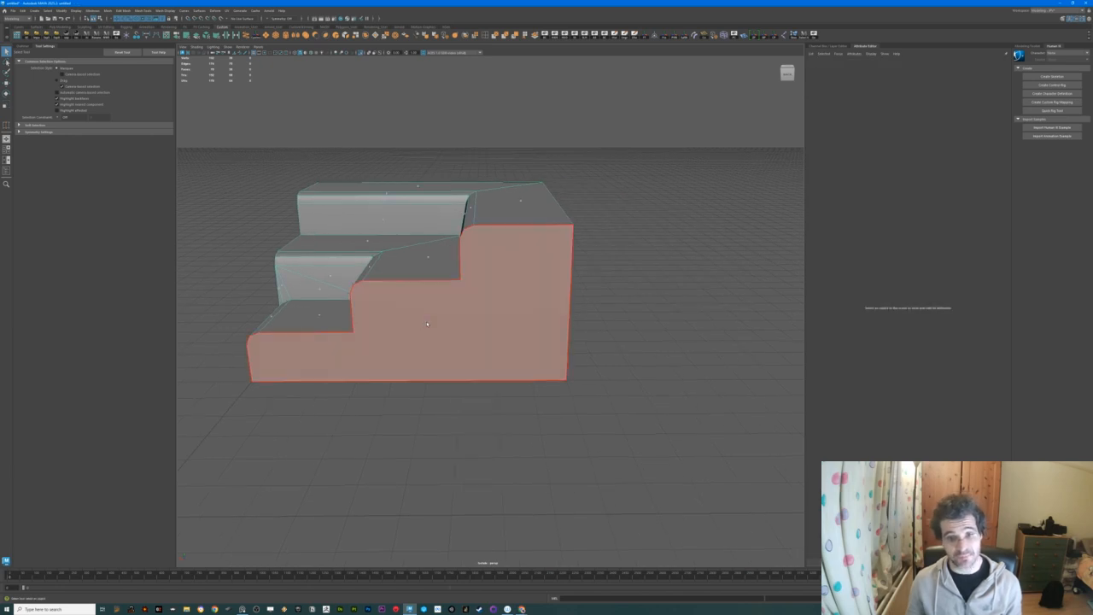
Poke the inner corner staircase's other stepped end face and target weld its centre vertex onto the lower back corner
{"action": "left_click", "coordinate": [427, 325]}
{"action": "left_click_drag", "start_coordinate": [427, 325], "coordinate": [443, 290], "text": "alt"}
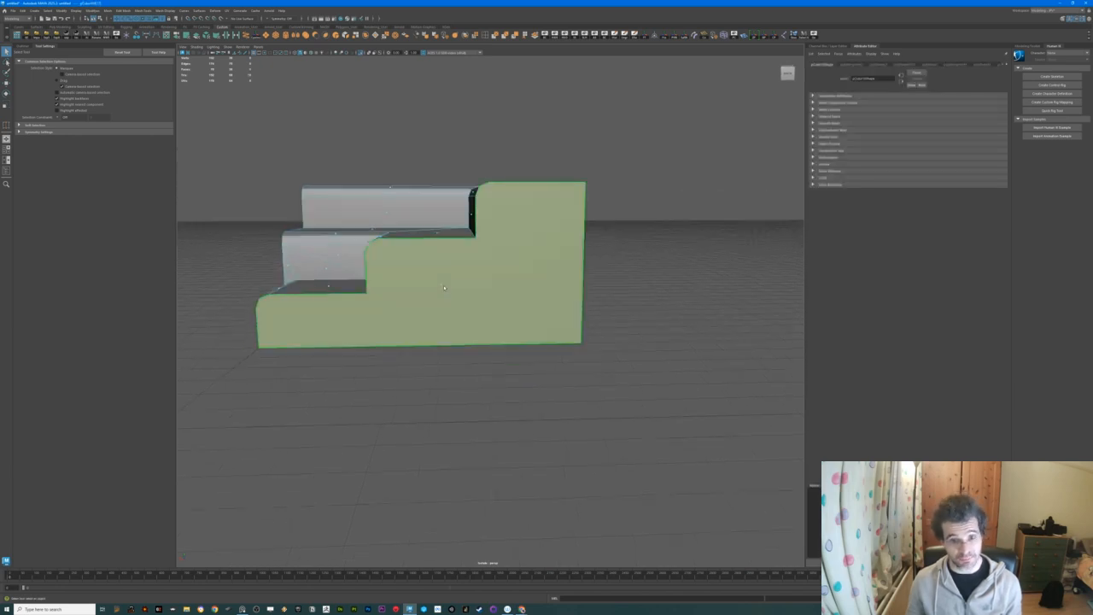
{"action": "key", "text": "ctrl+f"}
{"action": "left_click", "coordinate": [442, 292]}
{"action": "mouse_move", "coordinate": [442, 287]}
{"action": "right_mouse_down"}
{"action": "mouse_move", "coordinate": [442, 274]}
{"action": "mouse_move", "coordinate": [423, 286]}
{"action": "mouse_move", "coordinate": [445, 275]}
{"action": "mouse_move", "coordinate": [444, 285]}
{"action": "right_mouse_up"}
{"action": "left_click", "coordinate": [437, 286]}
{"action": "key", "text": "w"}
{"action": "left_click_drag", "start_coordinate": [570, 336], "coordinate": [581, 343]}
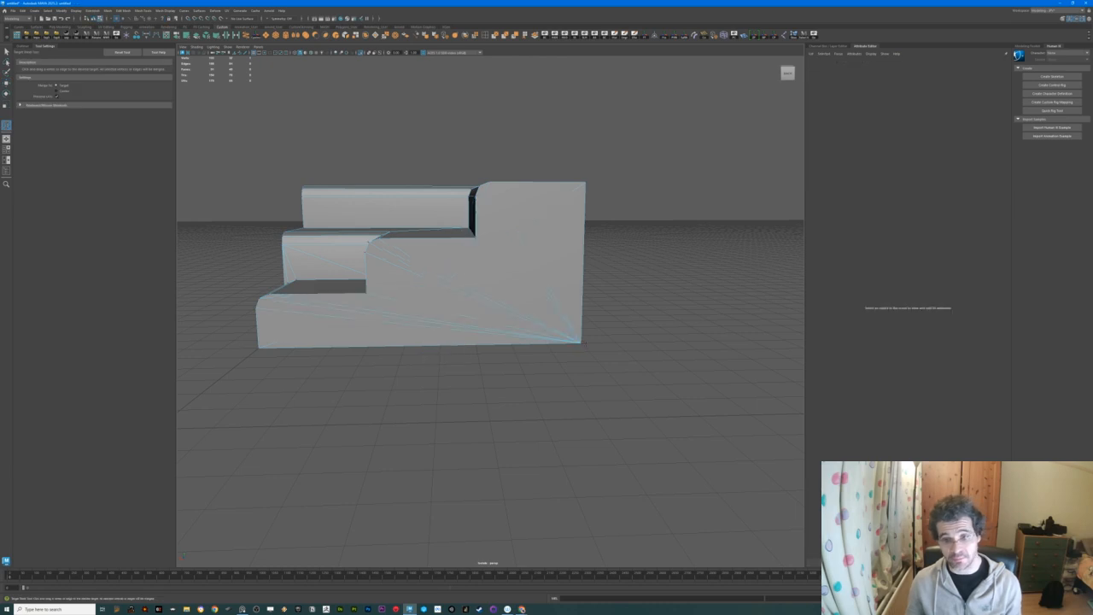
Bring back the hidden pieces and isolate the straight staircase instead
{"action": "scroll", "coordinate": [529, 320], "scroll_direction": "down", "scroll_amount": 5}
{"action": "left_click_drag", "start_coordinate": [473, 296], "coordinate": [528, 332], "text": "alt"}
{"action": "right_click_drag", "start_coordinate": [527, 332], "coordinate": [542, 330]}
{"action": "left_click_drag", "start_coordinate": [541, 331], "coordinate": [517, 332], "text": "alt"}
{"action": "key", "text": "ctrl+1"}
{"action": "left_click_drag", "start_coordinate": [637, 328], "coordinate": [583, 391], "text": "alt"}
{"action": "left_click", "coordinate": [504, 359]}
{"action": "left_click_drag", "start_coordinate": [495, 340], "coordinate": [466, 329], "text": "alt"}
{"action": "key", "text": "q"}
{"action": "left_click", "coordinate": [440, 299]}
{"action": "key", "text": "ctrl+1"}
Poke one side face of the straight staircase and target weld its centre vertex onto the lower back corner
{"action": "scroll", "coordinate": [467, 337], "scroll_direction": "up", "scroll_amount": 3}
{"action": "right_click_drag", "start_coordinate": [465, 338], "coordinate": [464, 354]}
{"action": "left_click", "coordinate": [431, 333]}
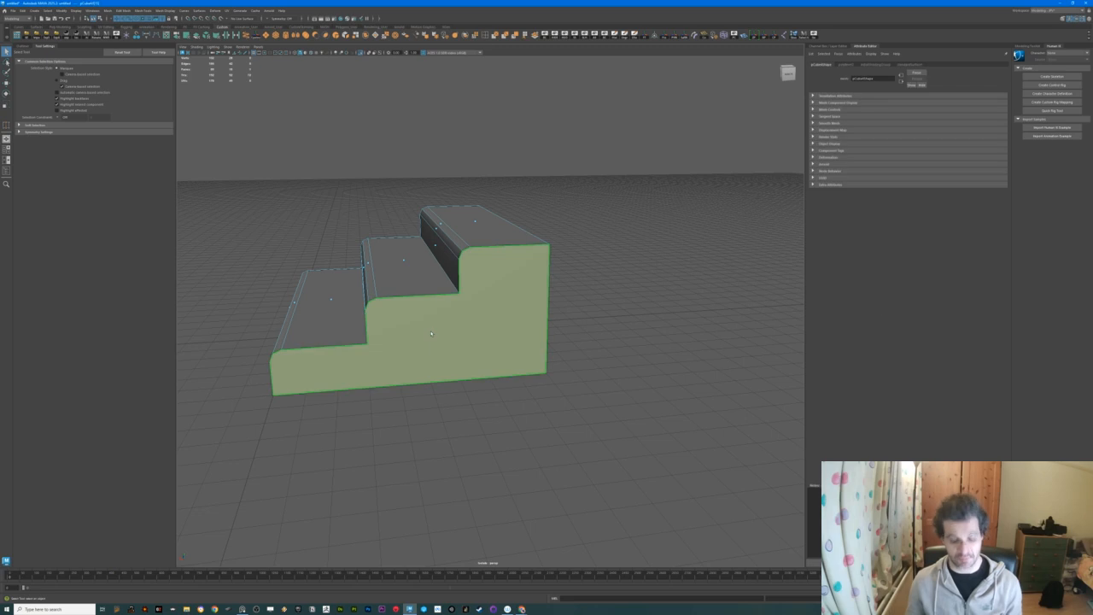
{"action": "key", "text": "f"}
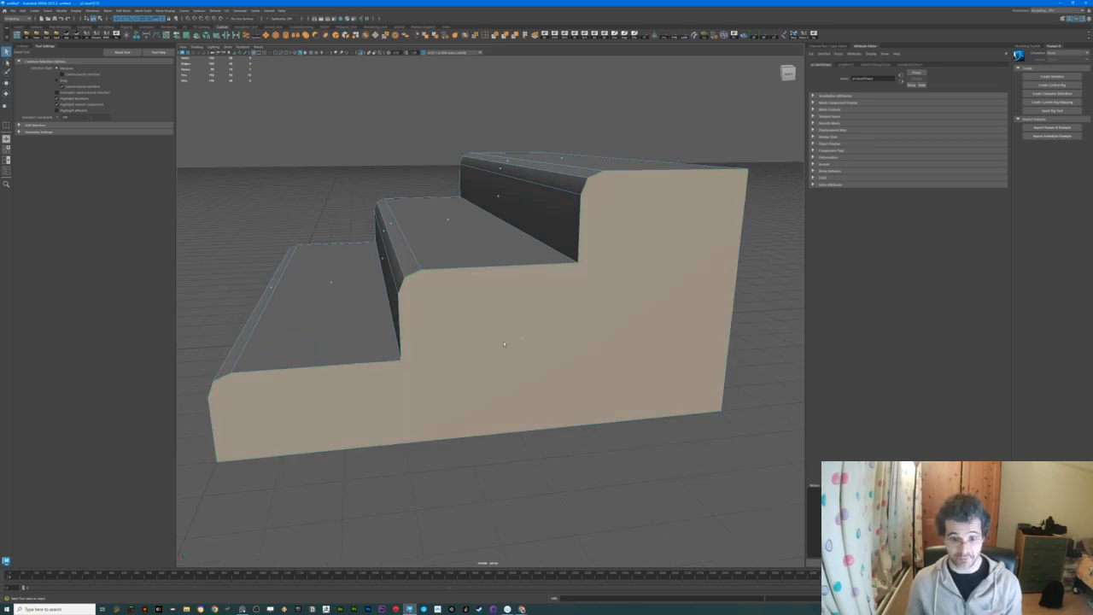
{"action": "left_click", "coordinate": [496, 36]}
{"action": "left_click_drag", "start_coordinate": [430, 386], "coordinate": [520, 352], "text": "alt"}
{"action": "mouse_move", "coordinate": [520, 352]}
{"action": "right_mouse_down", "text": "shift"}
{"action": "mouse_move", "coordinate": [491, 343]}
{"action": "mouse_move", "coordinate": [511, 341]}
{"action": "right_mouse_up", "text": "shift"}
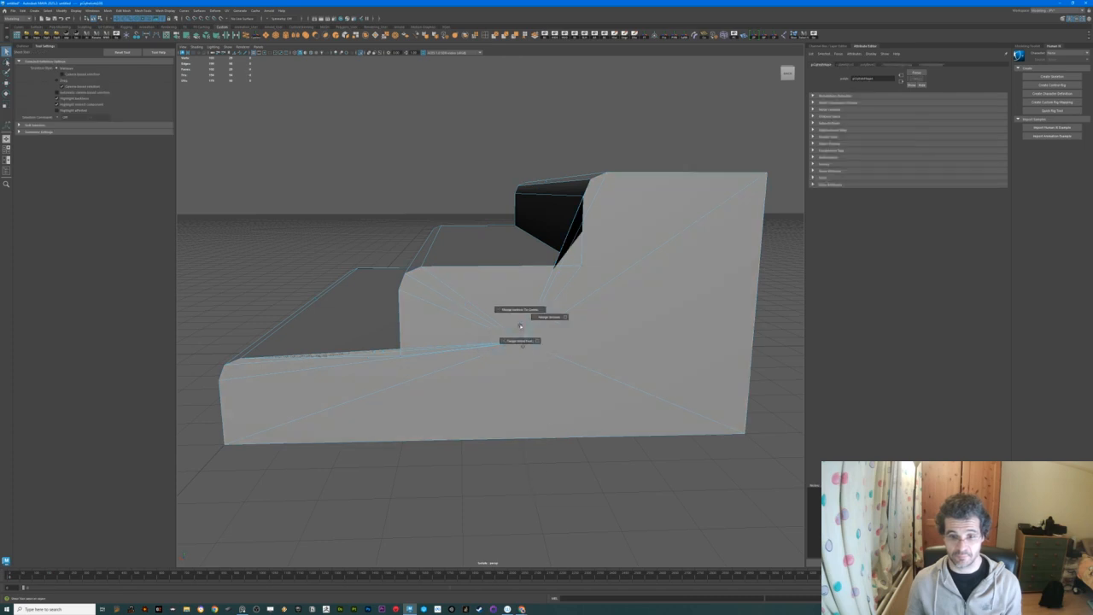
{"action": "left_click_drag", "start_coordinate": [741, 419], "coordinate": [456, 415]}
{"action": "scroll", "coordinate": [456, 415], "scroll_direction": "down", "scroll_amount": 3}
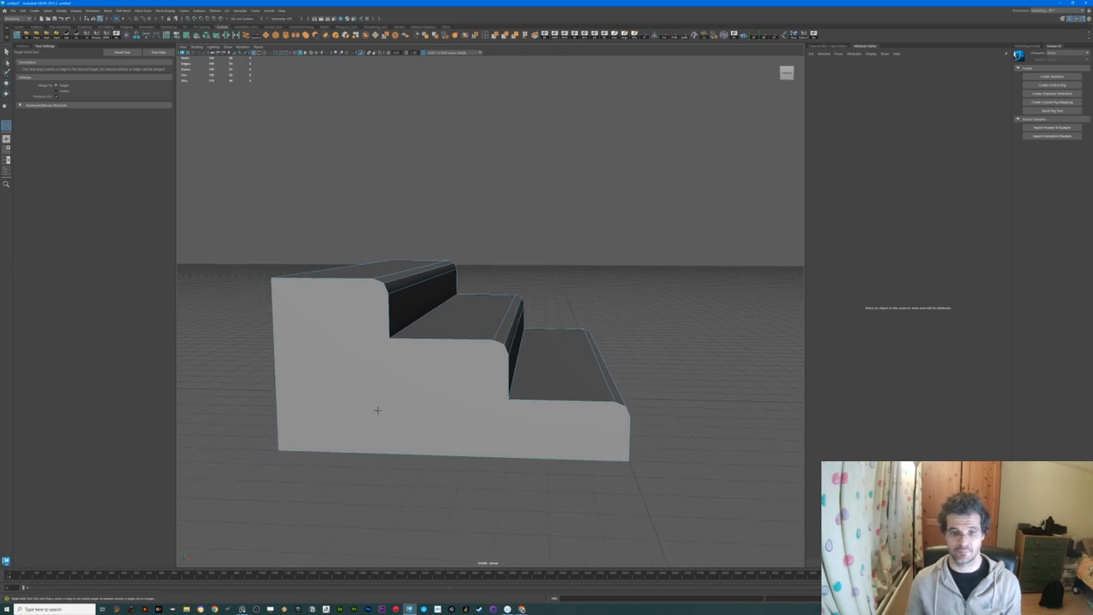
Poke the straight staircase's opposite side face and target weld its centre vertex onto the lower back corner
{"action": "key", "text": "q"}
{"action": "right_click_drag", "start_coordinate": [400, 401], "coordinate": [401, 412]}
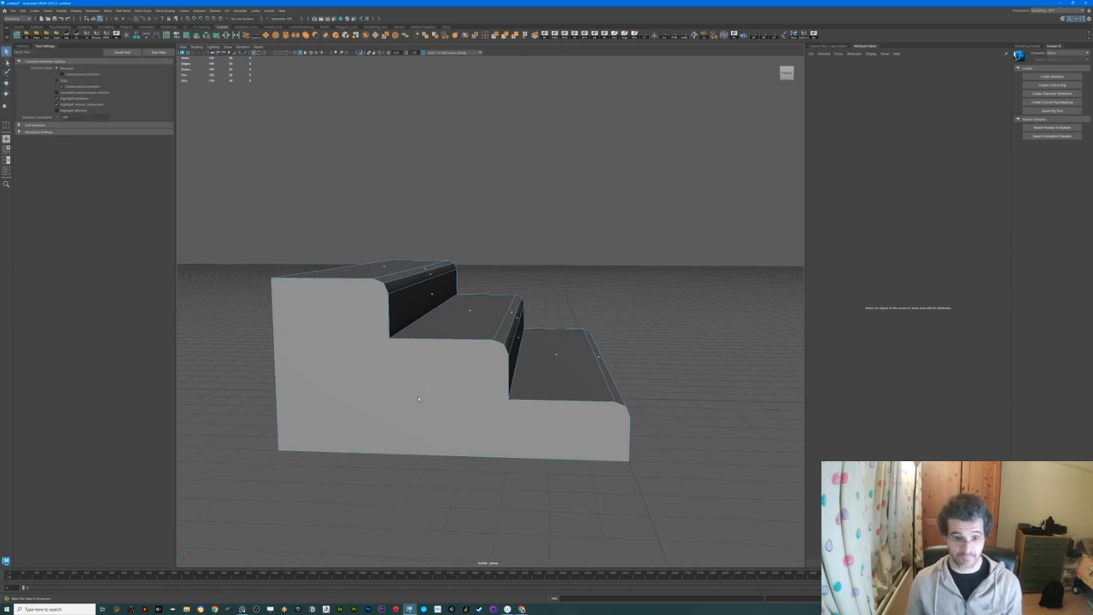
{"action": "left_click", "coordinate": [415, 398]}
{"action": "middle_click_drag", "start_coordinate": [415, 398], "coordinate": [499, 372], "text": "alt"}
{"action": "right_click_drag", "start_coordinate": [499, 372], "coordinate": [456, 379], "text": "alt"}
{"action": "left_click_drag", "start_coordinate": [456, 379], "coordinate": [491, 339], "text": "alt"}
{"action": "mouse_move", "coordinate": [497, 337]}
{"action": "right_mouse_down", "text": "shift"}
{"action": "mouse_move", "coordinate": [507, 337]}
{"action": "mouse_move", "coordinate": [498, 316]}
{"action": "mouse_move", "coordinate": [498, 339]}
{"action": "right_mouse_up", "text": "shift"}
{"action": "left_click_drag", "start_coordinate": [374, 388], "coordinate": [373, 388]}
{"action": "left_click_drag", "start_coordinate": [451, 379], "coordinate": [447, 378], "text": "alt"}
Show all pieces again and isolate the outer corner staircase
{"action": "key", "text": "q"}
{"action": "right_click_drag", "start_coordinate": [454, 379], "coordinate": [469, 369]}
{"action": "scroll", "coordinate": [542, 387], "scroll_direction": "down", "scroll_amount": 1}
{"action": "left_click_drag", "start_coordinate": [542, 387], "coordinate": [401, 388], "text": "alt"}
{"action": "key", "text": "ctrl+1"}
{"action": "left_click", "coordinate": [547, 342]}
{"action": "scroll", "coordinate": [548, 342], "scroll_direction": "down", "scroll_amount": 3}
Poke one stepped face of the outer corner staircase and target weld its centre vertex onto the lower back corner
{"action": "left_click_drag", "start_coordinate": [483, 361], "coordinate": [509, 338], "text": "alt"}
{"action": "right_click_drag", "start_coordinate": [510, 338], "coordinate": [521, 318]}
{"action": "left_click", "coordinate": [518, 334]}
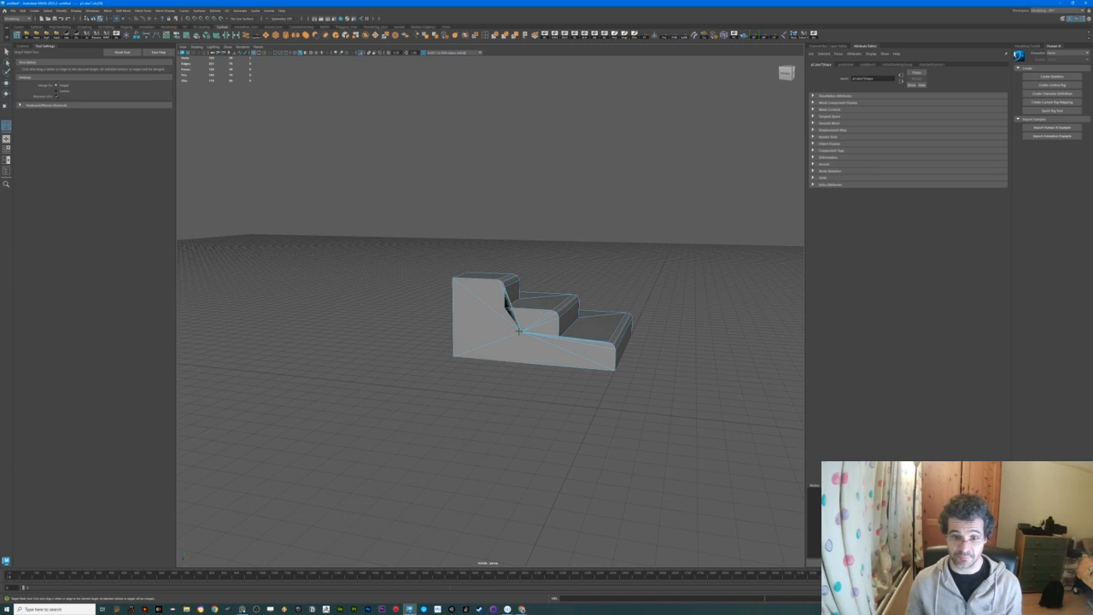
{"action": "left_click_drag", "start_coordinate": [453, 359], "coordinate": [453, 358]}
{"action": "left_click_drag", "start_coordinate": [453, 359], "coordinate": [490, 364], "text": "alt"}
Poke the outer corner staircase's second stepped face and target weld its centre vertex onto the lower back corner
{"action": "key", "text": "q"}
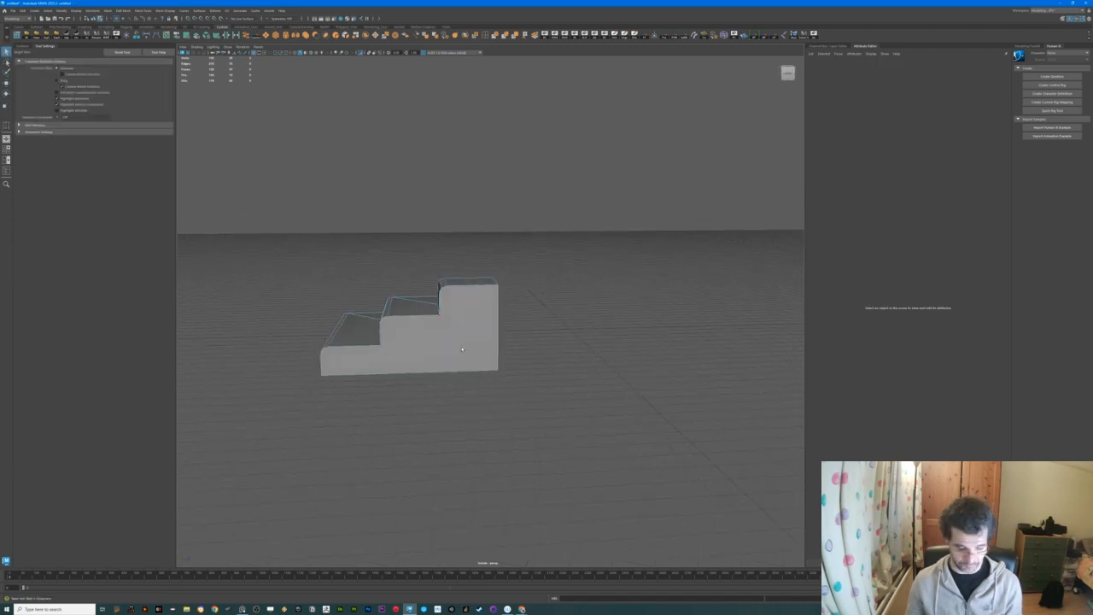
{"action": "mouse_move", "coordinate": [458, 343]}
{"action": "right_mouse_down"}
{"action": "mouse_move", "coordinate": [427, 345]}
{"action": "mouse_move", "coordinate": [425, 327]}
{"action": "right_mouse_up"}
{"action": "left_click", "coordinate": [425, 341]}
{"action": "key", "text": "q"}
{"action": "key", "text": "q"}
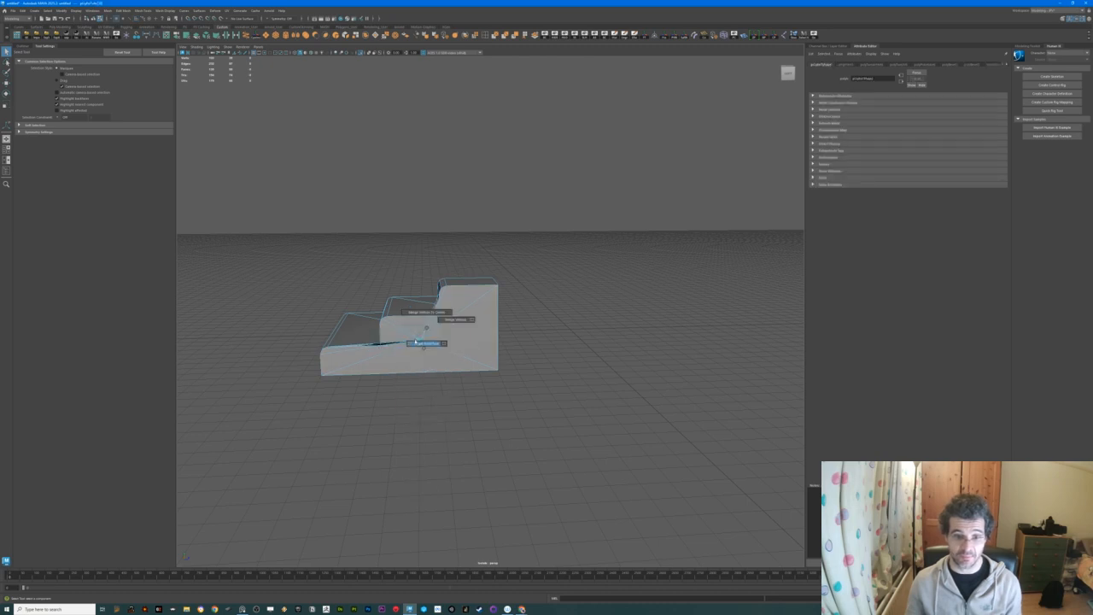
{"action": "left_click_drag", "start_coordinate": [506, 364], "coordinate": [504, 365]}
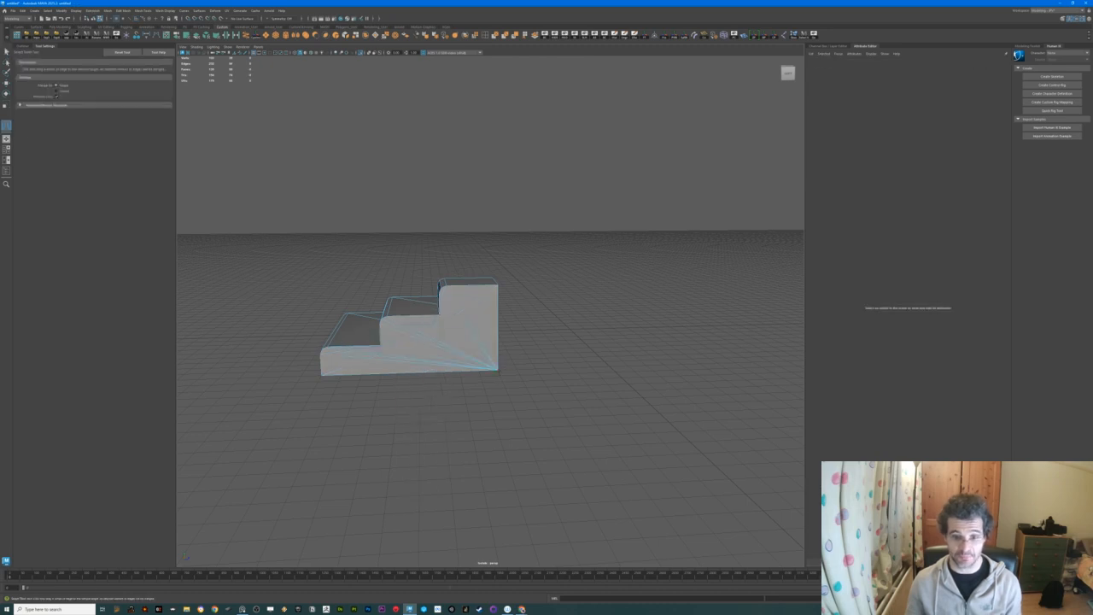
End the isolation of the outer corner staircase and select the inner corner staircase
{"action": "key", "text": "q"}
{"action": "right_click_drag", "start_coordinate": [451, 359], "coordinate": [413, 379]}
{"action": "left_click_drag", "start_coordinate": [412, 378], "coordinate": [495, 415], "text": "alt"}
{"action": "key", "text": "ctrl+1"}
{"action": "left_click", "coordinate": [389, 411]}
{"action": "left_click_drag", "start_coordinate": [389, 411], "coordinate": [402, 398], "text": "alt"}
{"action": "left_click", "coordinate": [400, 373]}
Soften the normals of the triangulated faces at the lowest step on the inner corner staircase's stepped side
{"action": "right_click_drag", "start_coordinate": [406, 376], "coordinate": [549, 392], "text": "alt"}
{"action": "middle_click_drag", "start_coordinate": [395, 441], "coordinate": [444, 393], "text": "alt"}
{"action": "right_click_drag", "start_coordinate": [444, 393], "coordinate": [521, 396], "text": "alt"}
{"action": "left_click_drag", "start_coordinate": [521, 396], "coordinate": [385, 380], "text": "alt"}
{"action": "middle_click_drag", "start_coordinate": [341, 423], "coordinate": [447, 432], "text": "alt"}
{"action": "right_click", "coordinate": [370, 386]}
{"action": "right_click_drag", "start_coordinate": [371, 390], "coordinate": [369, 401]}
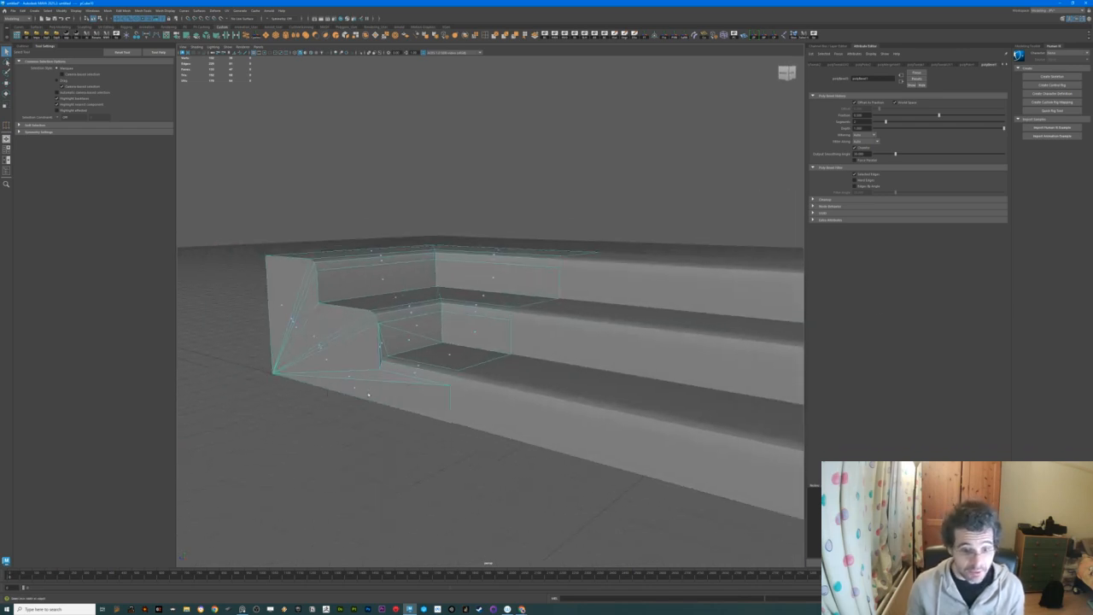
{"action": "left_click", "coordinate": [329, 365]}
{"action": "left_click_drag", "start_coordinate": [376, 410], "coordinate": [376, 409]}
{"action": "right_click", "coordinate": [367, 382], "text": "shift"}
{"action": "mouse_move", "coordinate": [393, 390]}
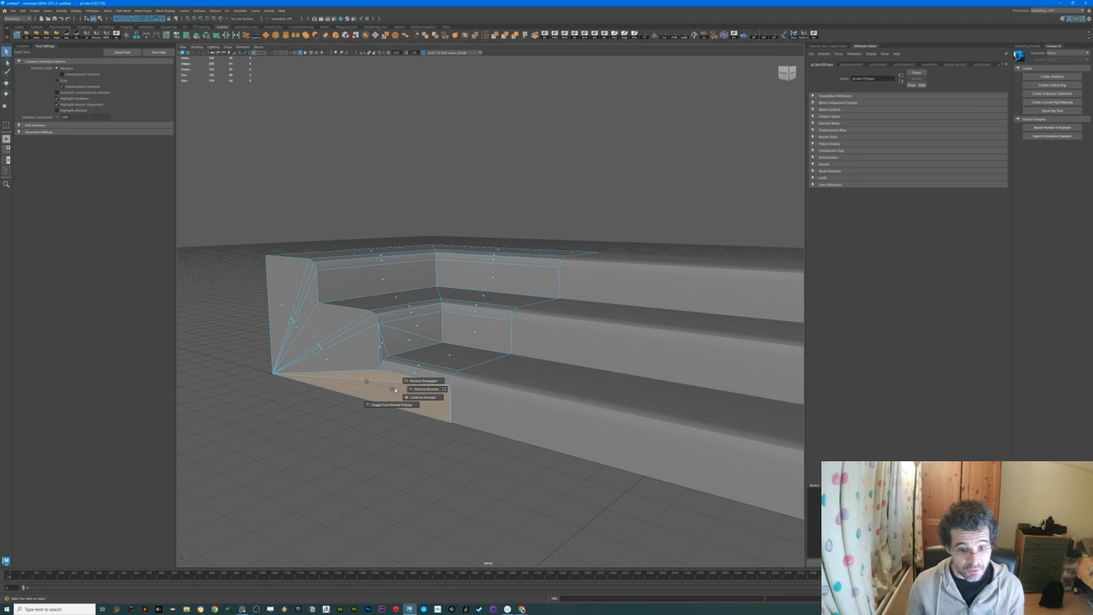
{"action": "right_click_drag", "start_coordinate": [356, 382], "coordinate": [366, 383], "text": "shift"}
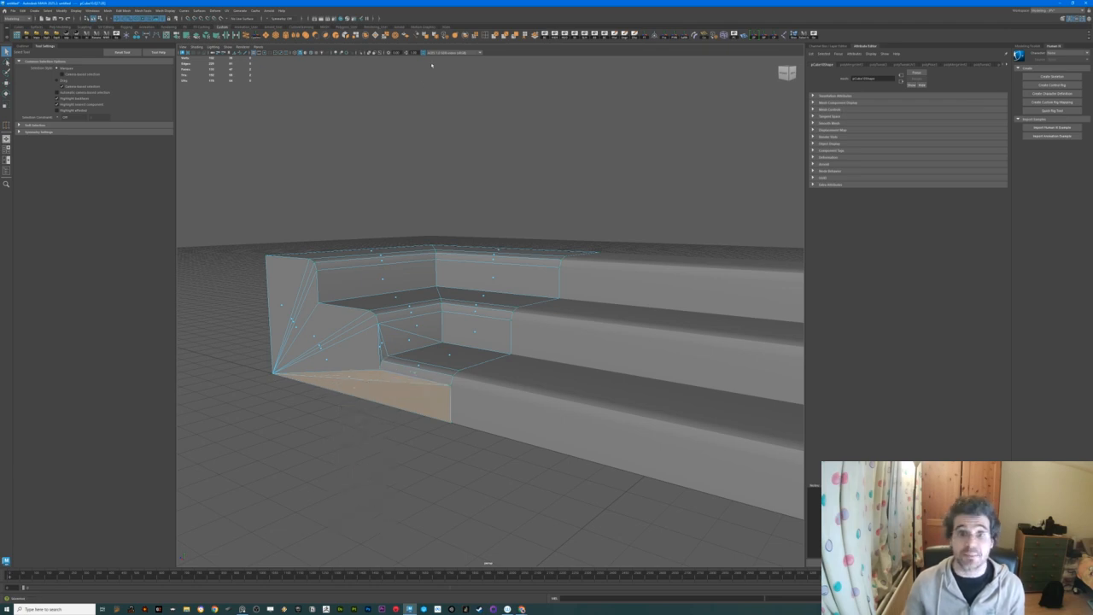
{"action": "left_click", "coordinate": [163, 11]}
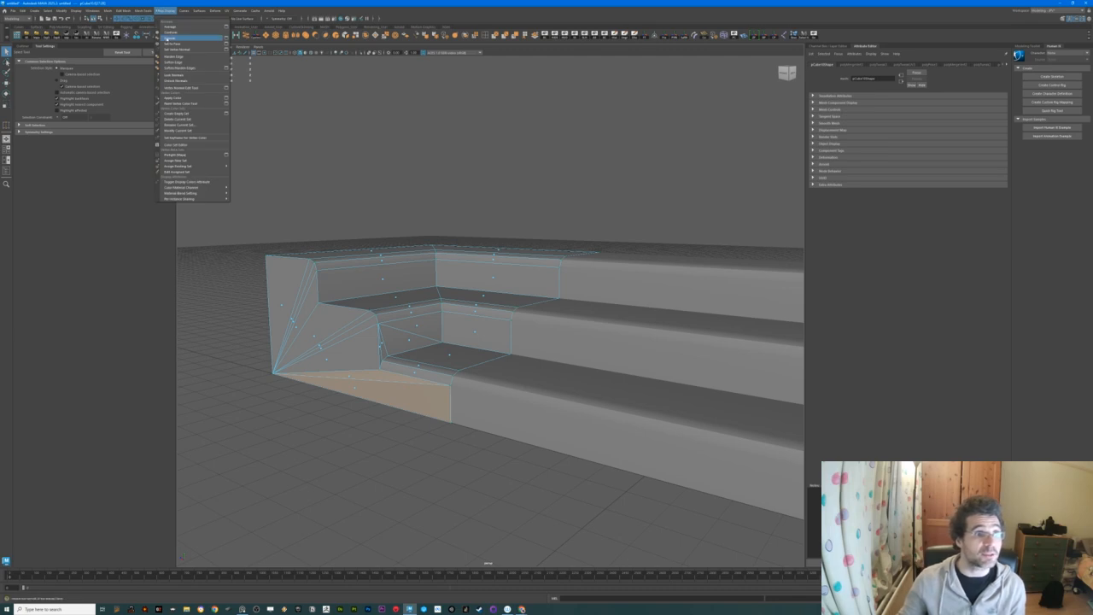
{"action": "left_click", "coordinate": [172, 63]}
{"action": "right_click_drag", "start_coordinate": [349, 351], "coordinate": [379, 341]}
{"action": "left_click", "coordinate": [466, 475]}
Soften the rounded edge of the lowest step on the inner corner staircase
{"action": "right_click_drag", "start_coordinate": [466, 475], "coordinate": [317, 421], "text": "alt"}
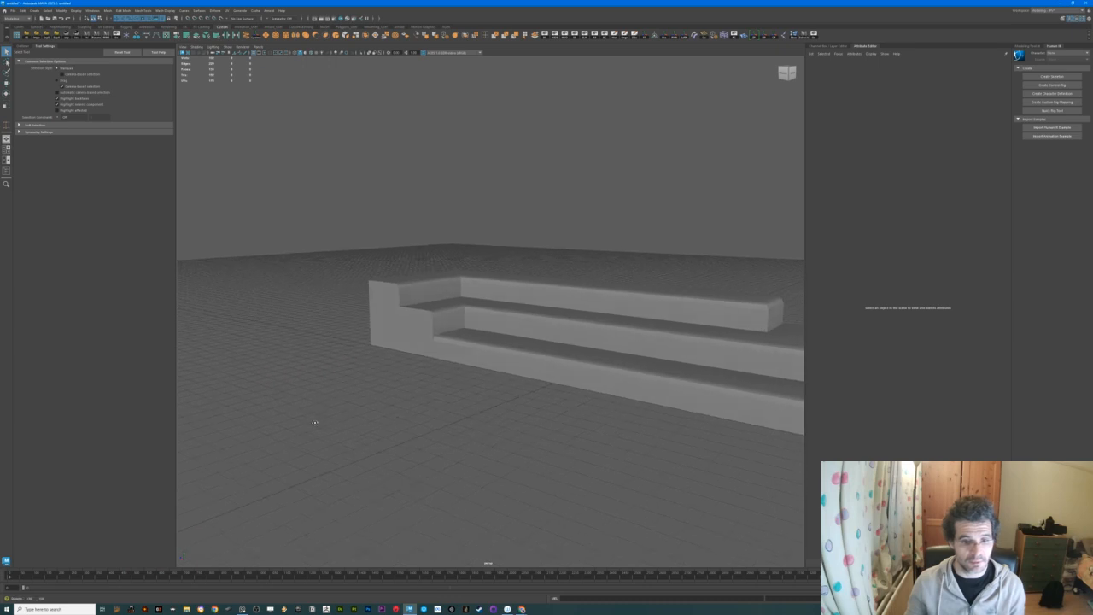
{"action": "left_click_drag", "start_coordinate": [317, 421], "coordinate": [488, 422], "text": "alt"}
{"action": "right_click_drag", "start_coordinate": [487, 422], "coordinate": [508, 421], "text": "alt"}
{"action": "left_click", "coordinate": [403, 383]}
{"action": "right_click_drag", "start_coordinate": [412, 373], "coordinate": [413, 362]}
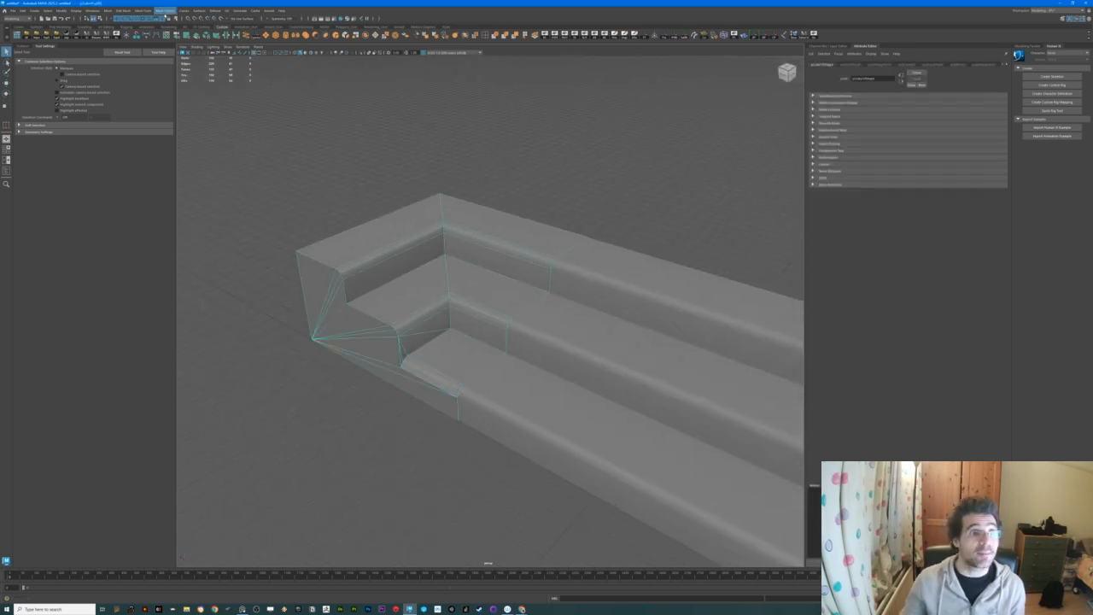
{"action": "left_click", "coordinate": [165, 10]}
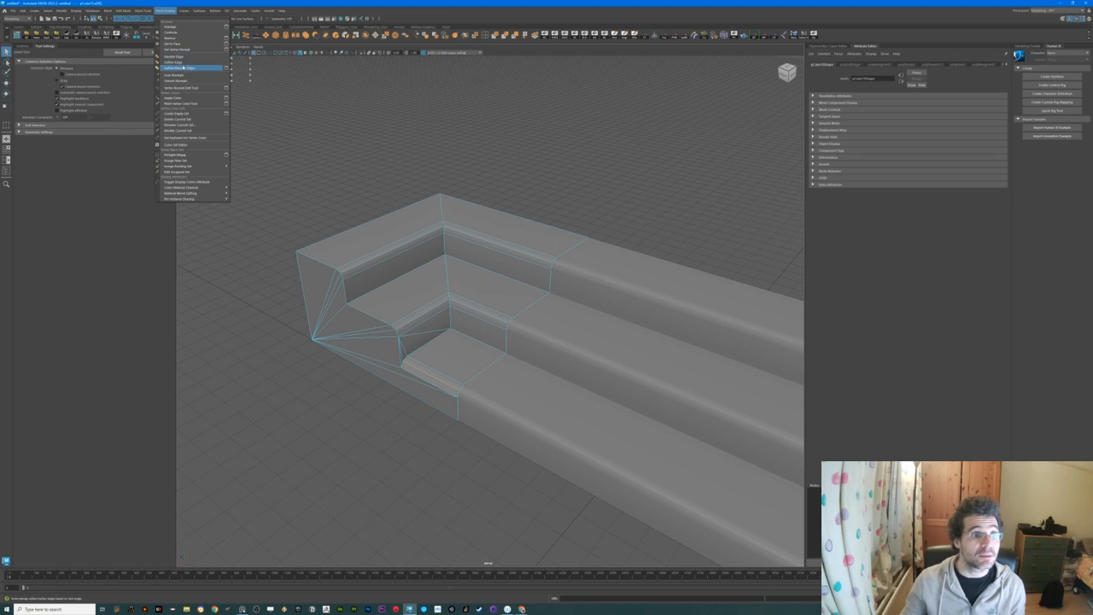
{"action": "left_click", "coordinate": [184, 63]}
{"action": "right_click_drag", "start_coordinate": [434, 375], "coordinate": [456, 366]}
{"action": "left_click", "coordinate": [376, 414]}
Soften the middle bevel edges of all three steps on the straight staircase
{"action": "left_click_drag", "start_coordinate": [376, 413], "coordinate": [398, 412], "text": "alt"}
{"action": "left_click", "coordinate": [526, 372]}
{"action": "key", "text": "f"}
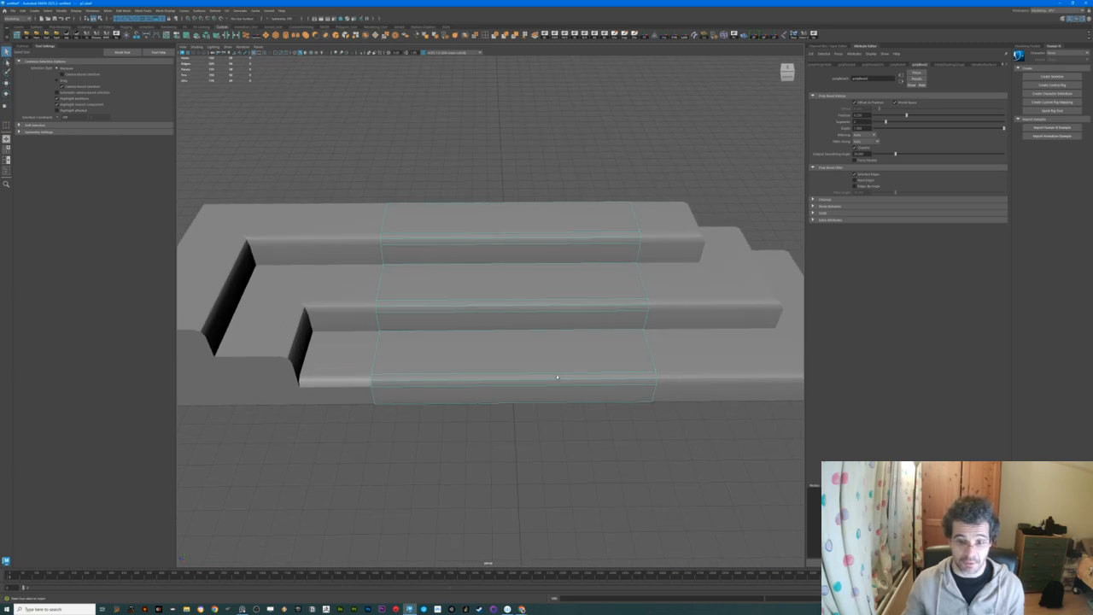
{"action": "right_click_drag", "start_coordinate": [552, 379], "coordinate": [551, 362]}
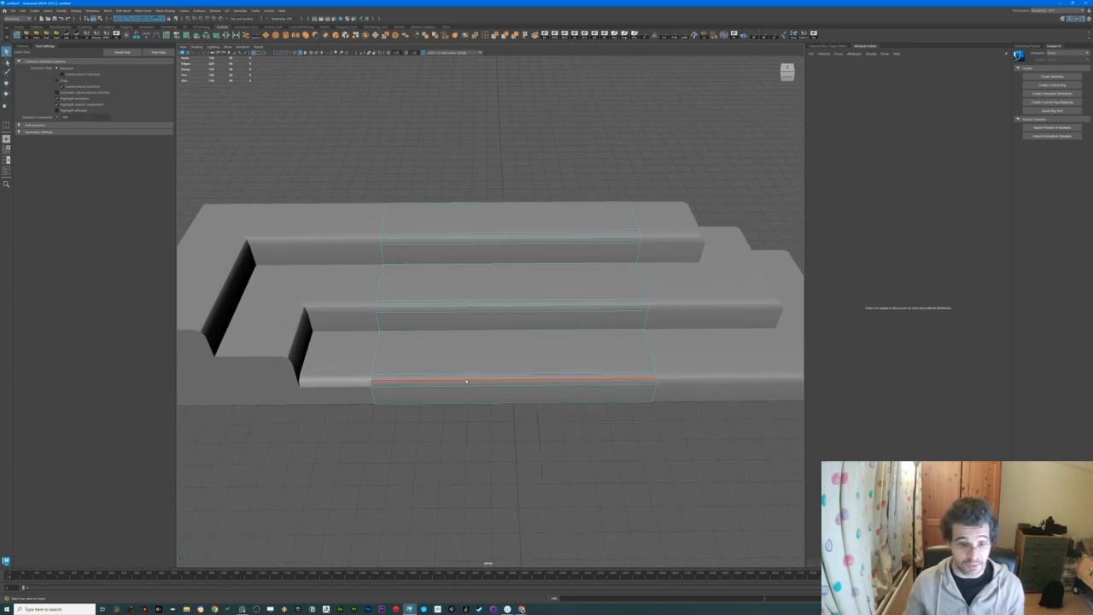
{"action": "left_click", "coordinate": [463, 315]}
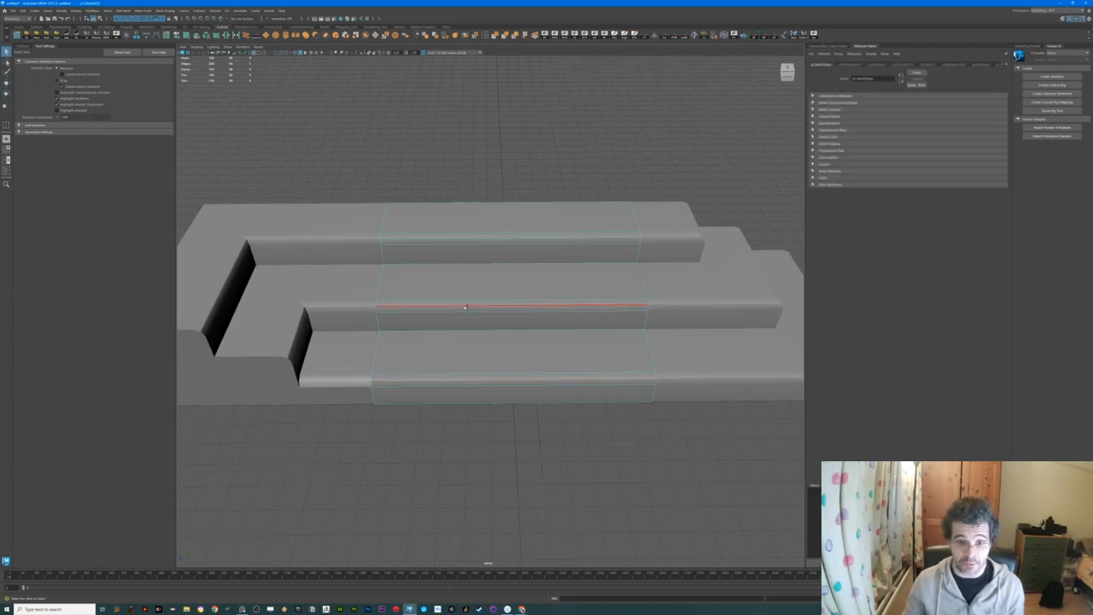
{"action": "left_click", "coordinate": [480, 236], "text": "shift"}
{"action": "key", "text": "ctrl+Delete"}
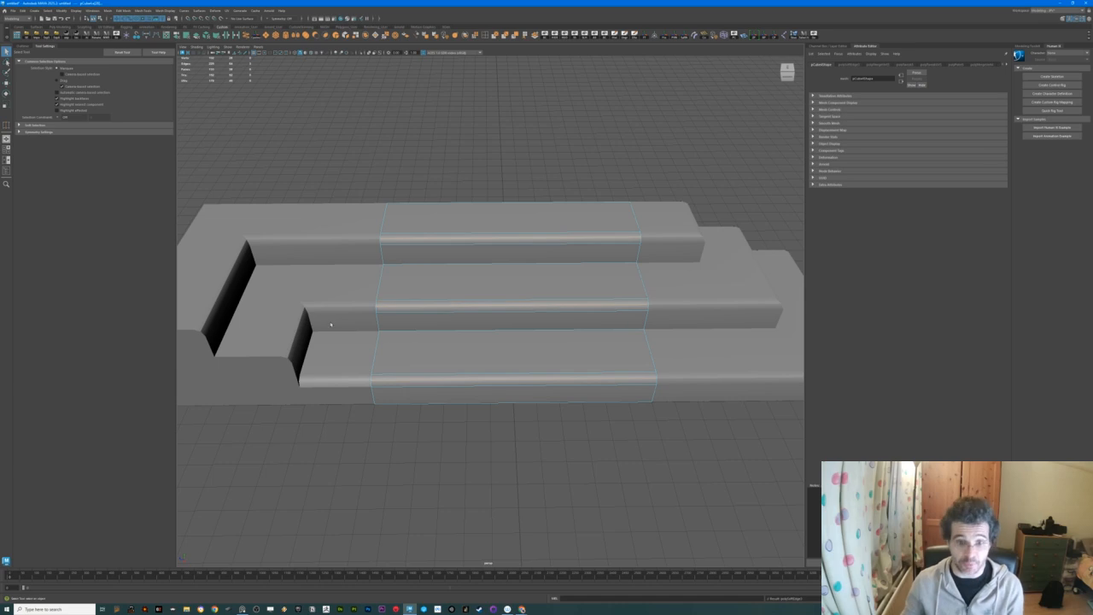
Soften the rounded step edges on the inner corner and outer corner staircases
{"action": "double_click", "coordinate": [325, 320]}
{"action": "right_click_drag", "start_coordinate": [325, 319], "coordinate": [336, 306]}
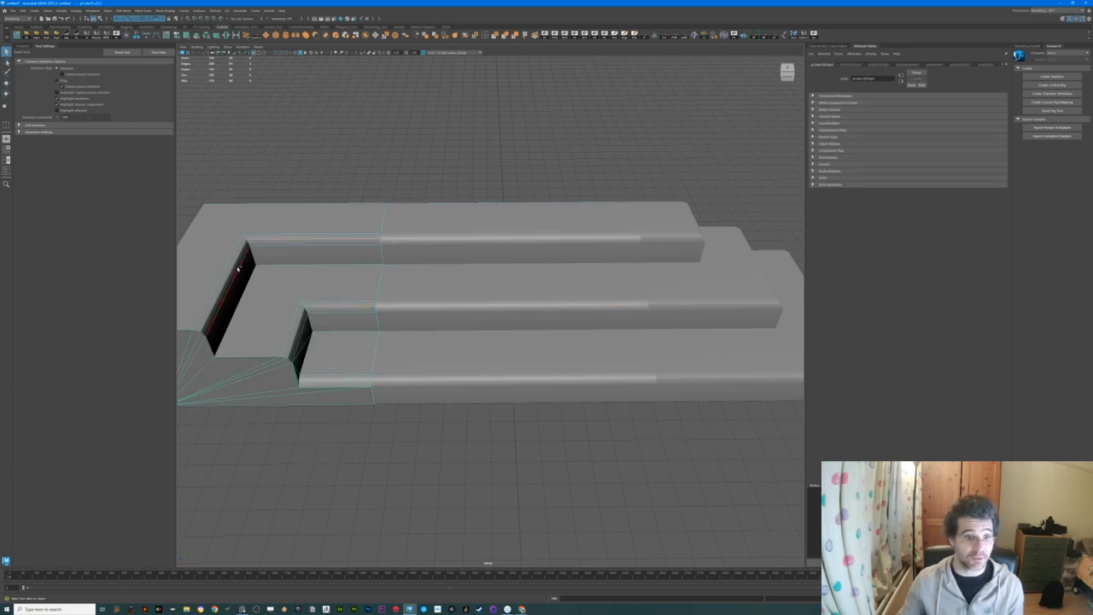
{"action": "left_click_drag", "start_coordinate": [442, 350], "coordinate": [617, 414], "text": "alt"}
{"action": "left_click", "coordinate": [618, 414]}
{"action": "middle_click_drag", "start_coordinate": [617, 414], "coordinate": [514, 370], "text": "alt"}
{"action": "right_click_drag", "start_coordinate": [529, 333], "coordinate": [526, 314]}
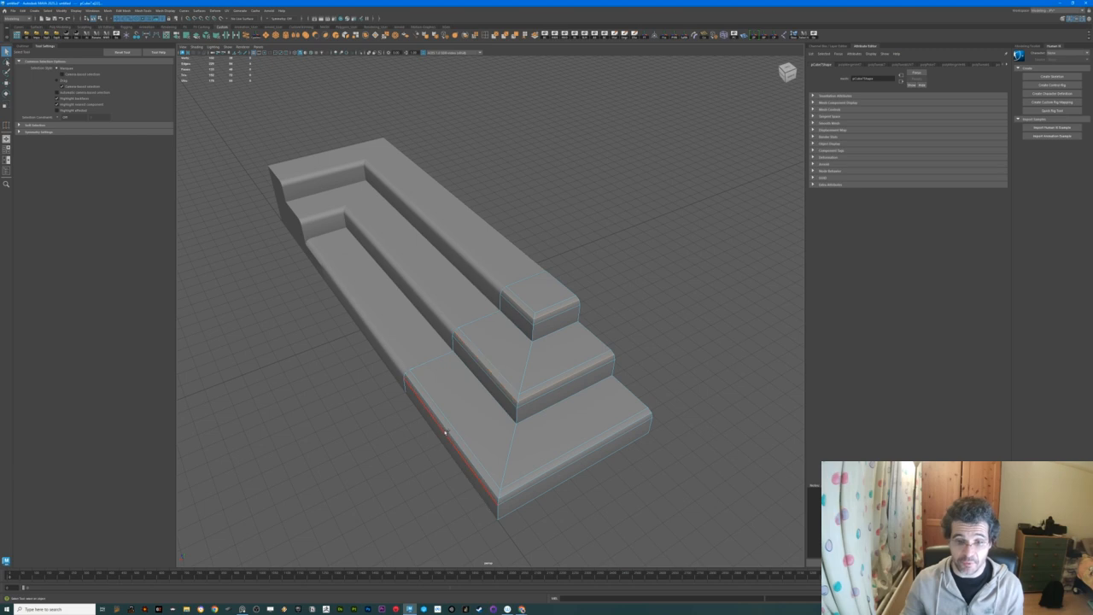
{"action": "left_click_drag", "start_coordinate": [538, 476], "coordinate": [412, 450], "text": "alt"}
{"action": "right_click_drag", "start_coordinate": [435, 357], "coordinate": [462, 348]}
{"action": "left_click", "coordinate": [340, 407]}
Soften the rounded edges of the lowest step on the straight and outer corner staircases
{"action": "scroll", "coordinate": [316, 392], "scroll_direction": "down", "scroll_amount": 4}
{"action": "left_click_drag", "start_coordinate": [313, 390], "coordinate": [369, 375], "text": "alt"}
{"action": "middle_click_drag", "start_coordinate": [375, 353], "coordinate": [454, 373], "text": "alt"}
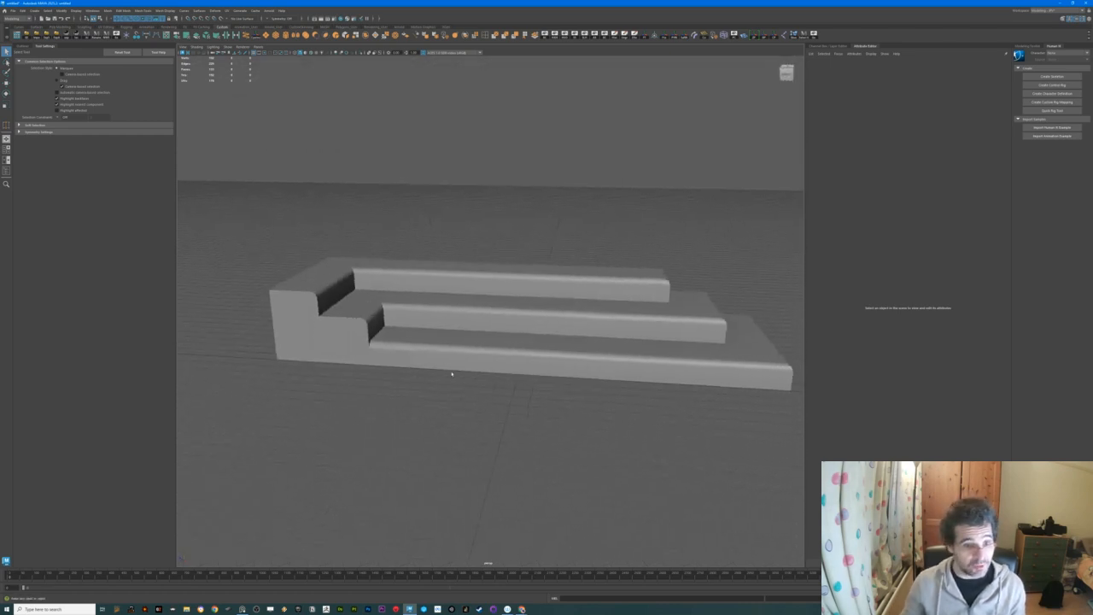
{"action": "right_click_drag", "start_coordinate": [604, 364], "coordinate": [598, 343]}
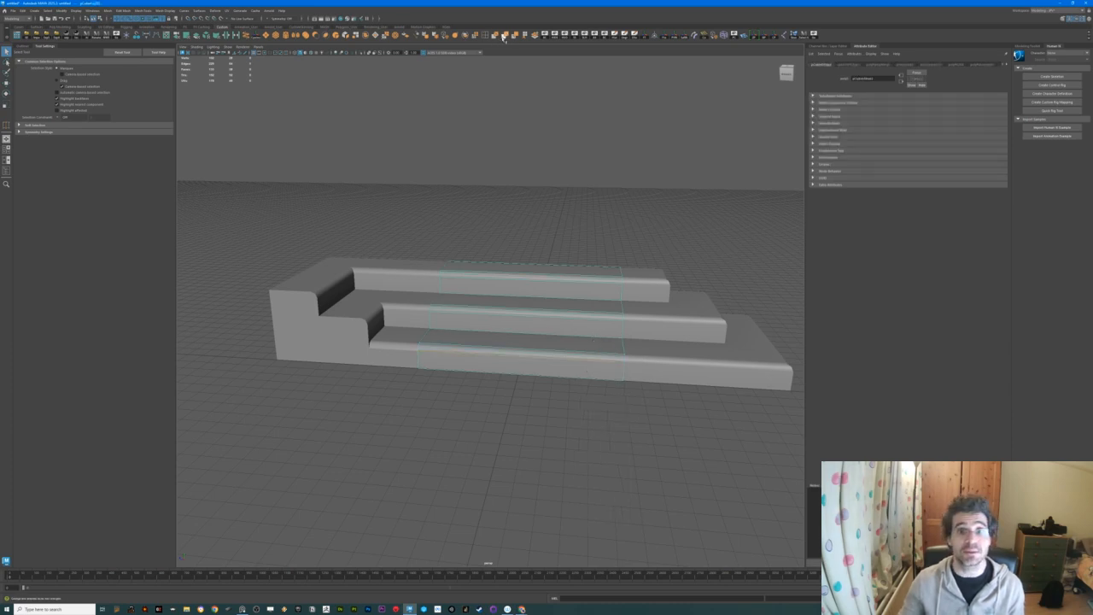
{"action": "middle_click_drag", "start_coordinate": [618, 435], "coordinate": [551, 408], "text": "alt"}
{"action": "left_click", "coordinate": [645, 359]}
{"action": "left_click_drag", "start_coordinate": [646, 368], "coordinate": [623, 366], "text": "alt"}
{"action": "right_click_drag", "start_coordinate": [623, 366], "coordinate": [629, 357]}
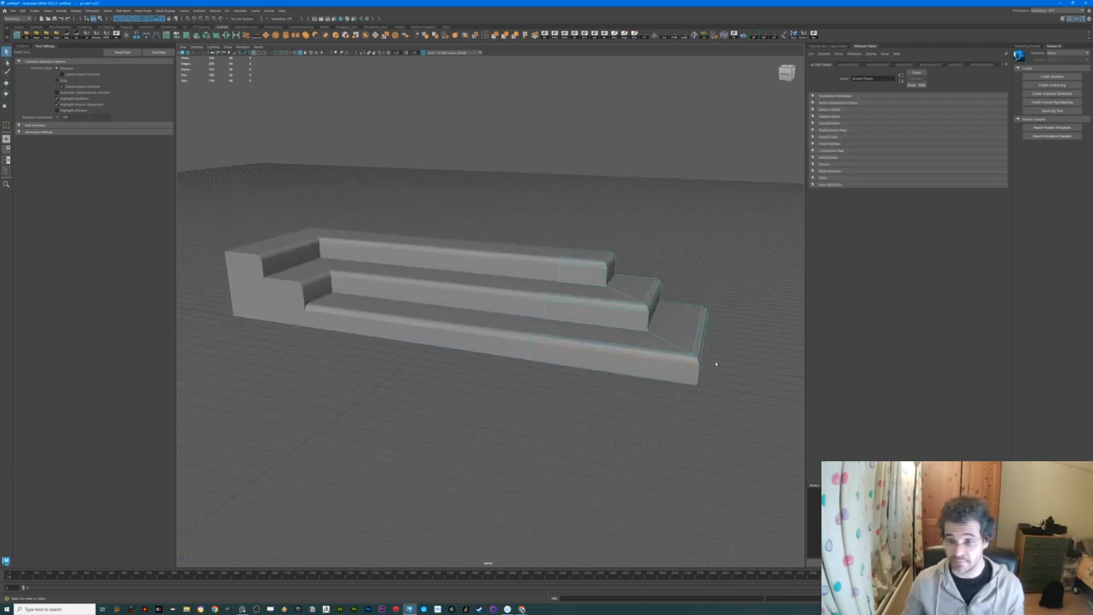
{"action": "left_click_drag", "start_coordinate": [706, 348], "coordinate": [677, 367], "text": "alt"}
{"action": "key", "text": "g"}
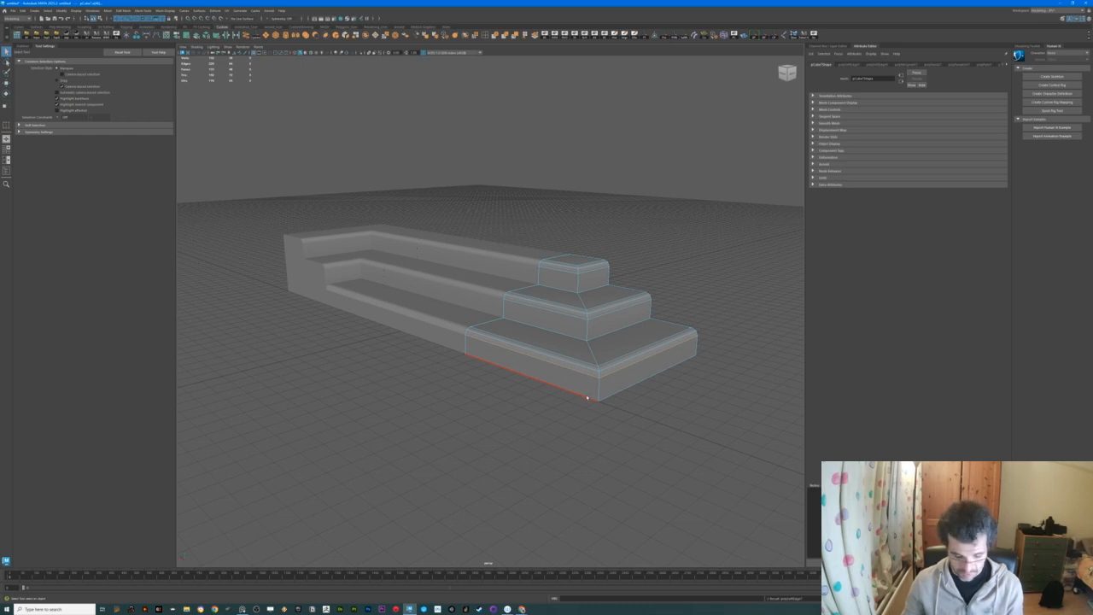
{"action": "right_click_drag", "start_coordinate": [564, 345], "coordinate": [584, 330]}
{"action": "left_click", "coordinate": [481, 402]}
Select the inner corner staircase together with the straight staircase
{"action": "scroll", "coordinate": [481, 402], "scroll_direction": "down", "scroll_amount": 1}
{"action": "left_click_drag", "start_coordinate": [481, 403], "coordinate": [415, 434], "text": "alt"}
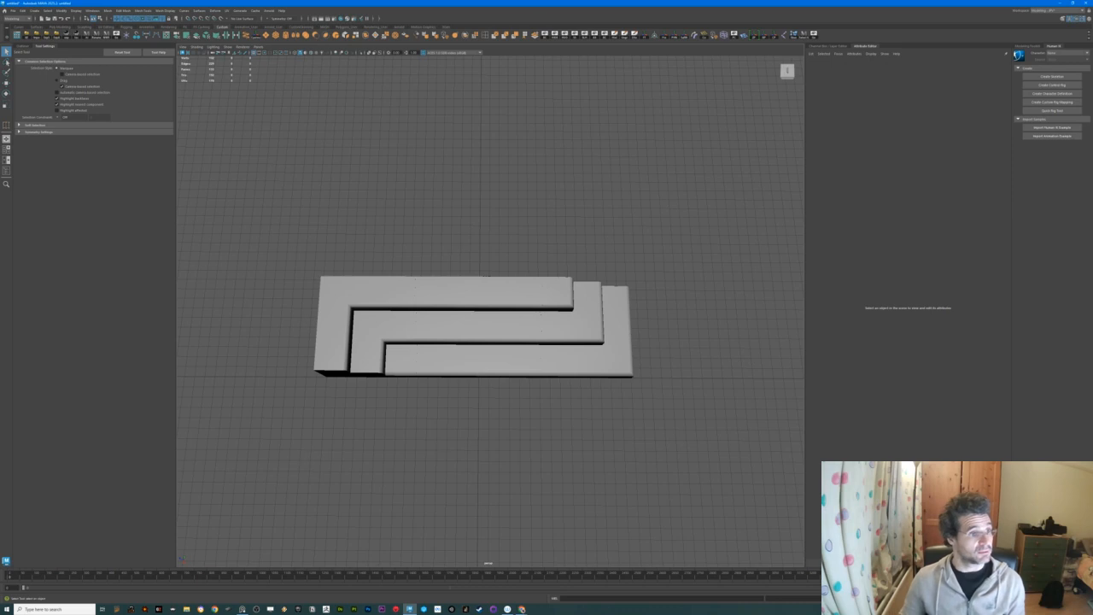
{"action": "left_click_drag", "start_coordinate": [455, 182], "coordinate": [484, 147], "text": "alt"}
{"action": "left_click", "coordinate": [489, 335]}
{"action": "left_click_drag", "start_coordinate": [490, 335], "coordinate": [326, 254], "text": "alt"}
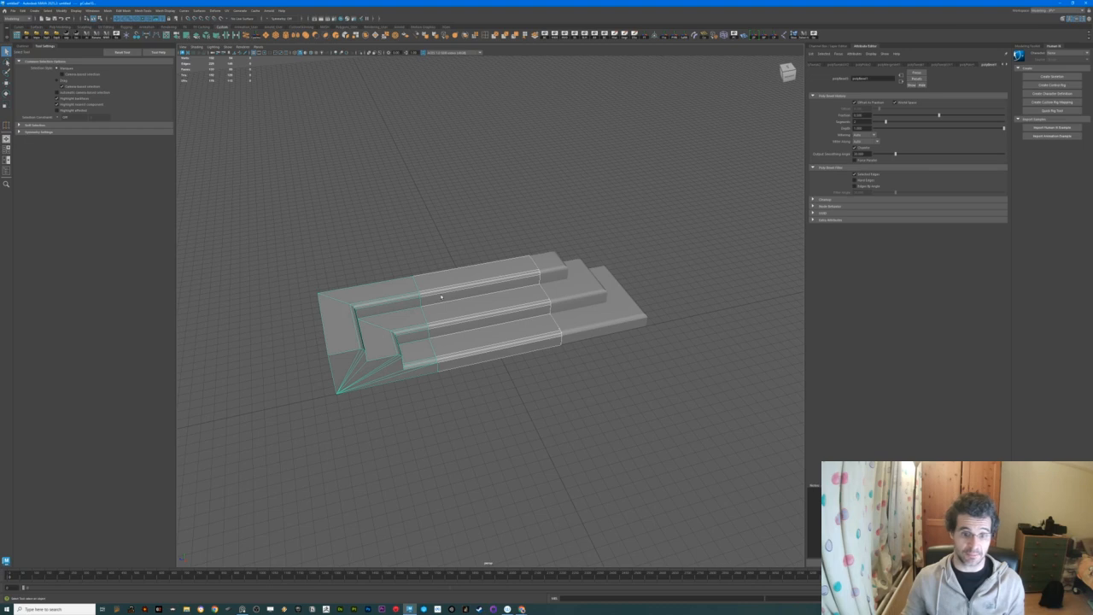
{"action": "left_click_drag", "start_coordinate": [441, 296], "coordinate": [410, 299], "text": "alt"}
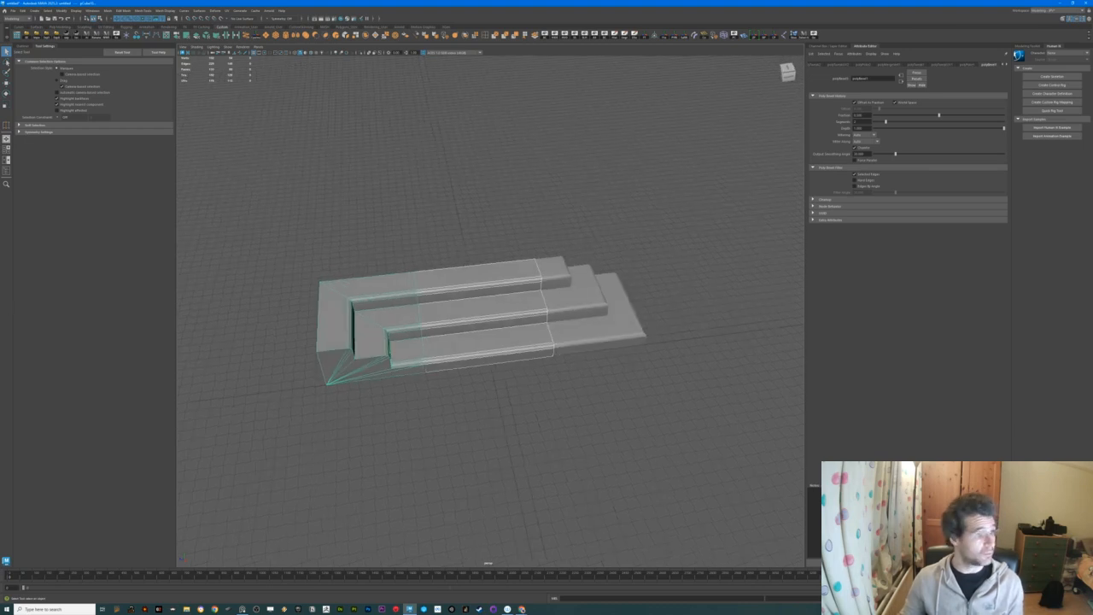